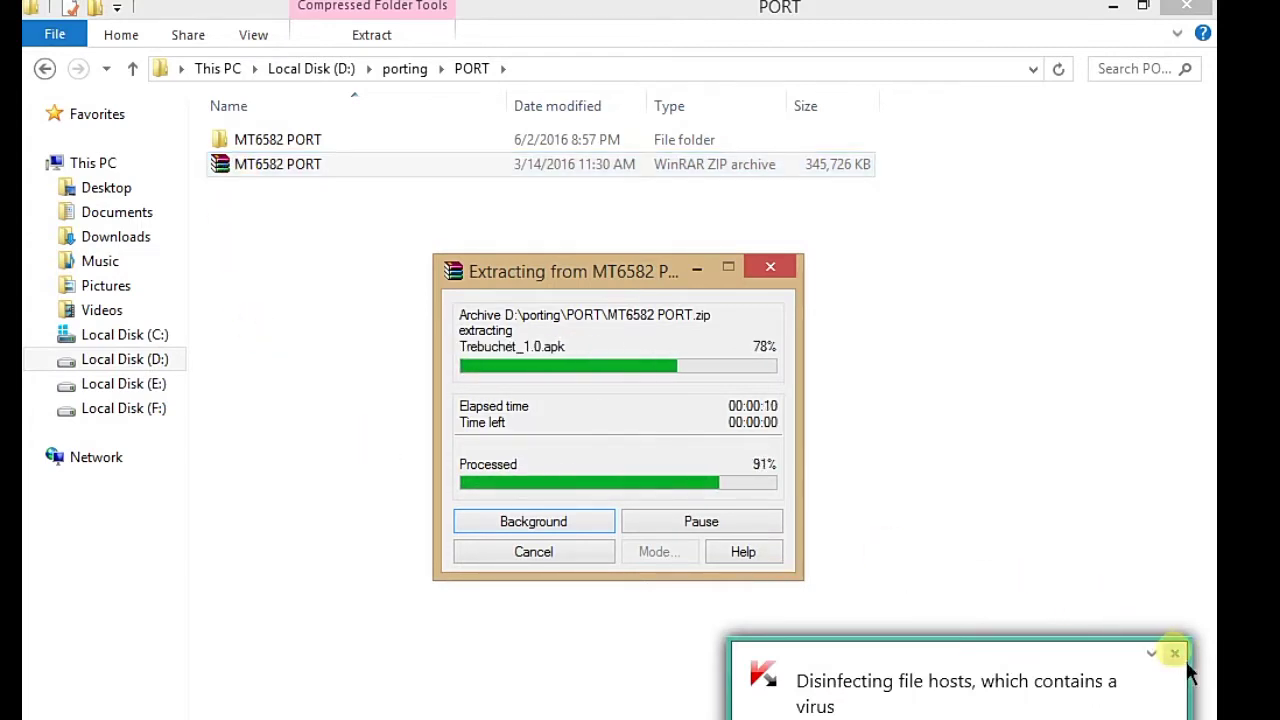
- Examine the contents of the extracted MT6582 PORT folder and of the MT6582 BASE folder
click(1174, 653)
double_click(262, 147)
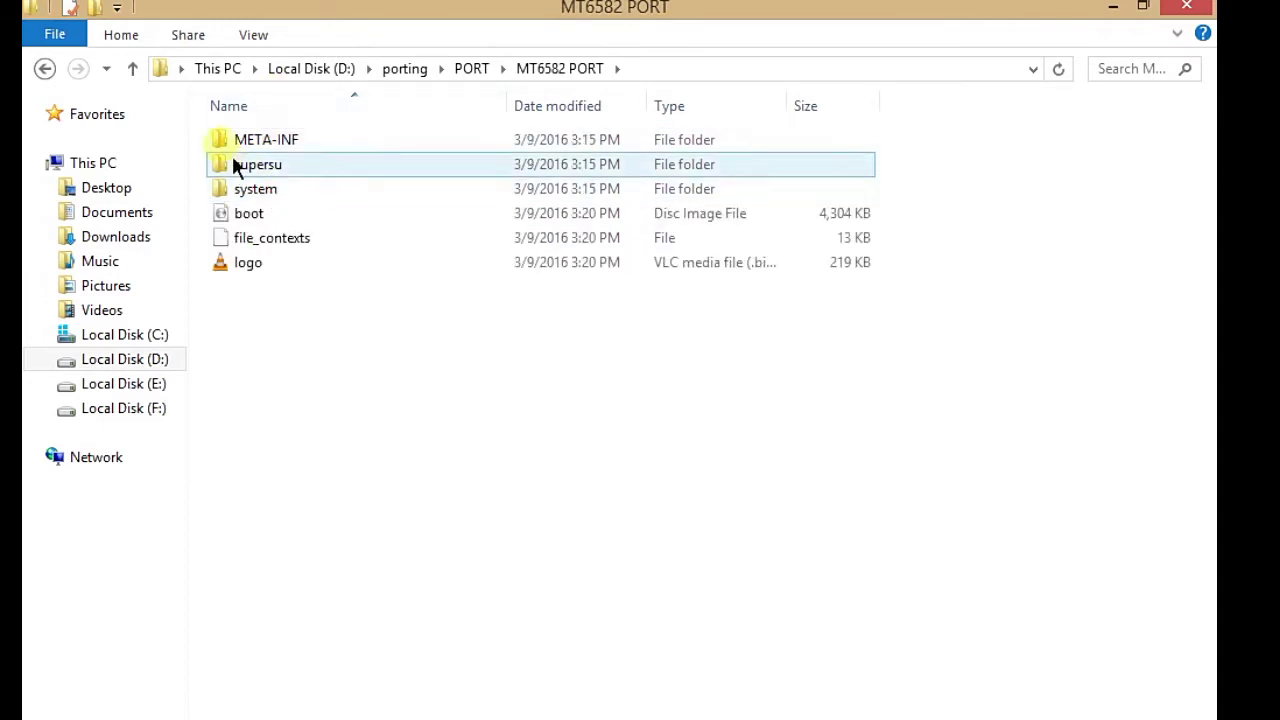
click(134, 70)
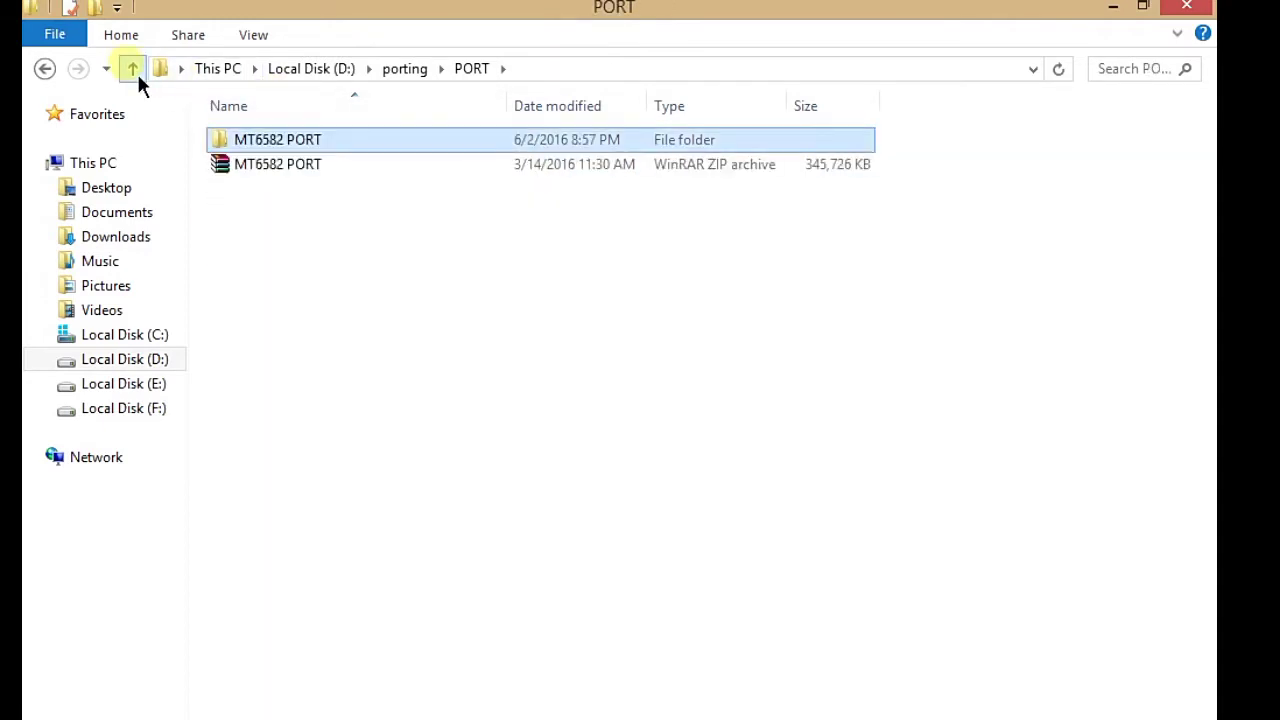
click(150, 84)
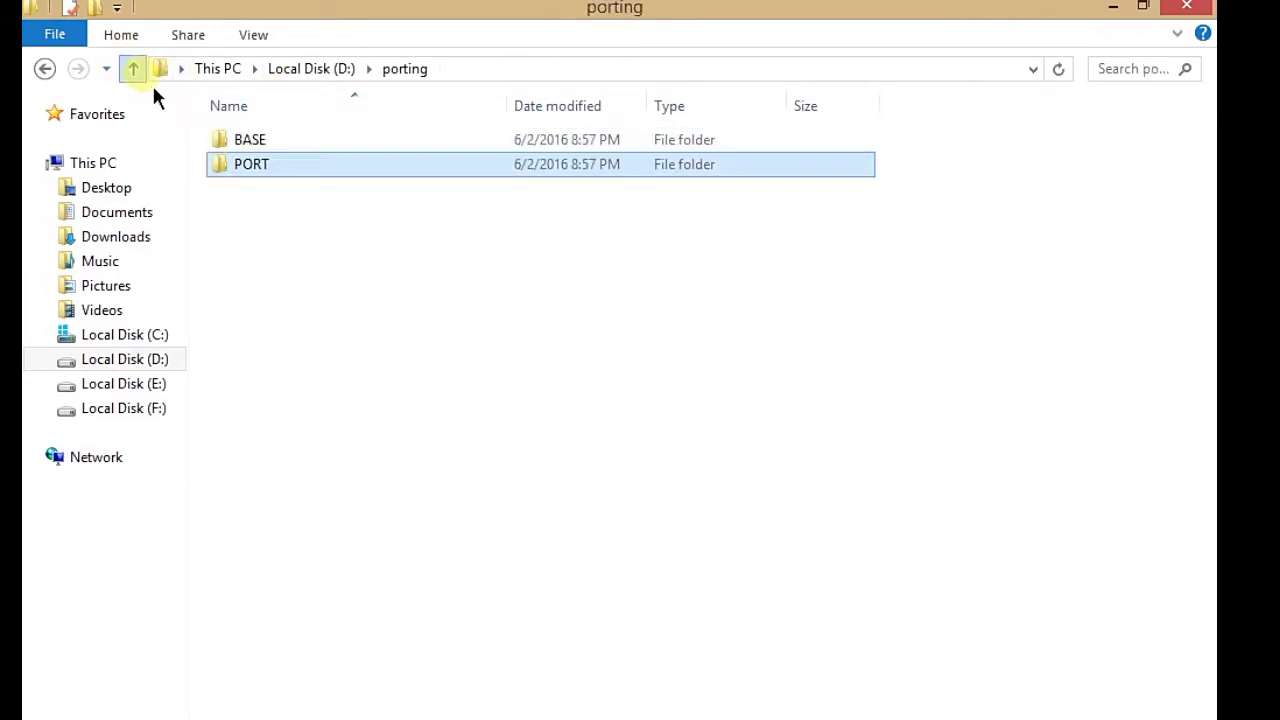
double_click(258, 148)
double_click(258, 150)
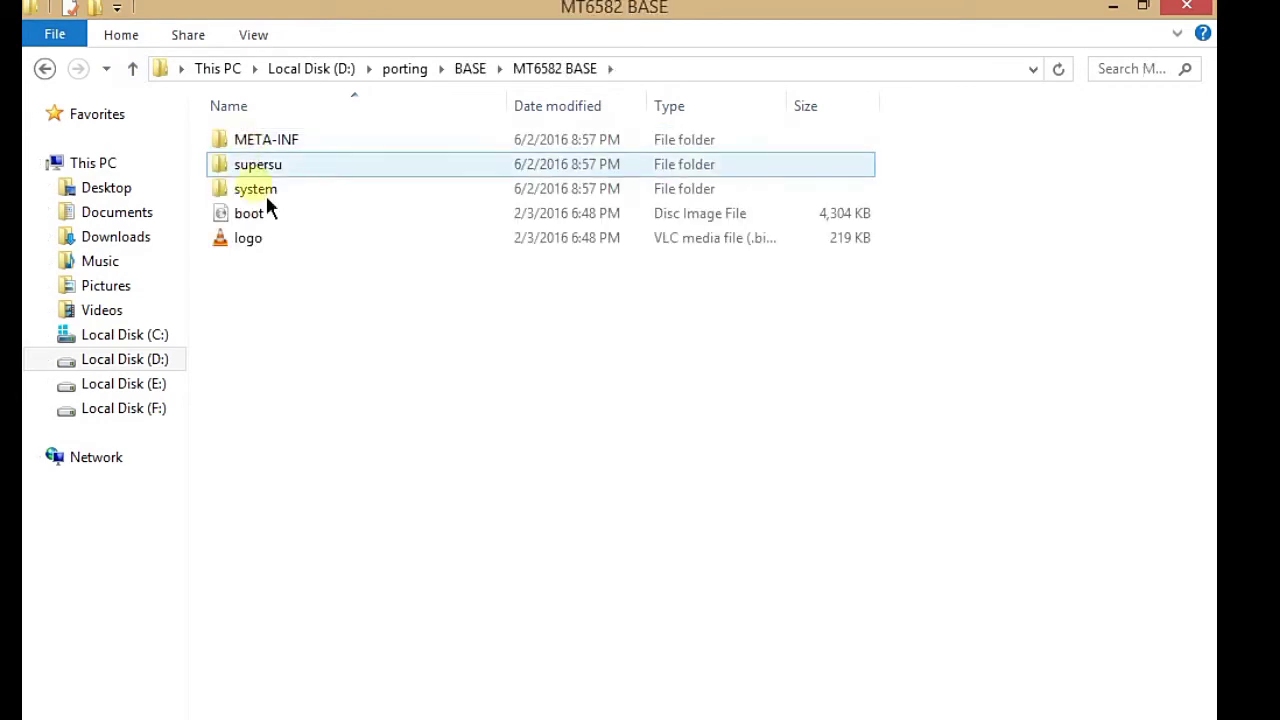
click(300, 245)
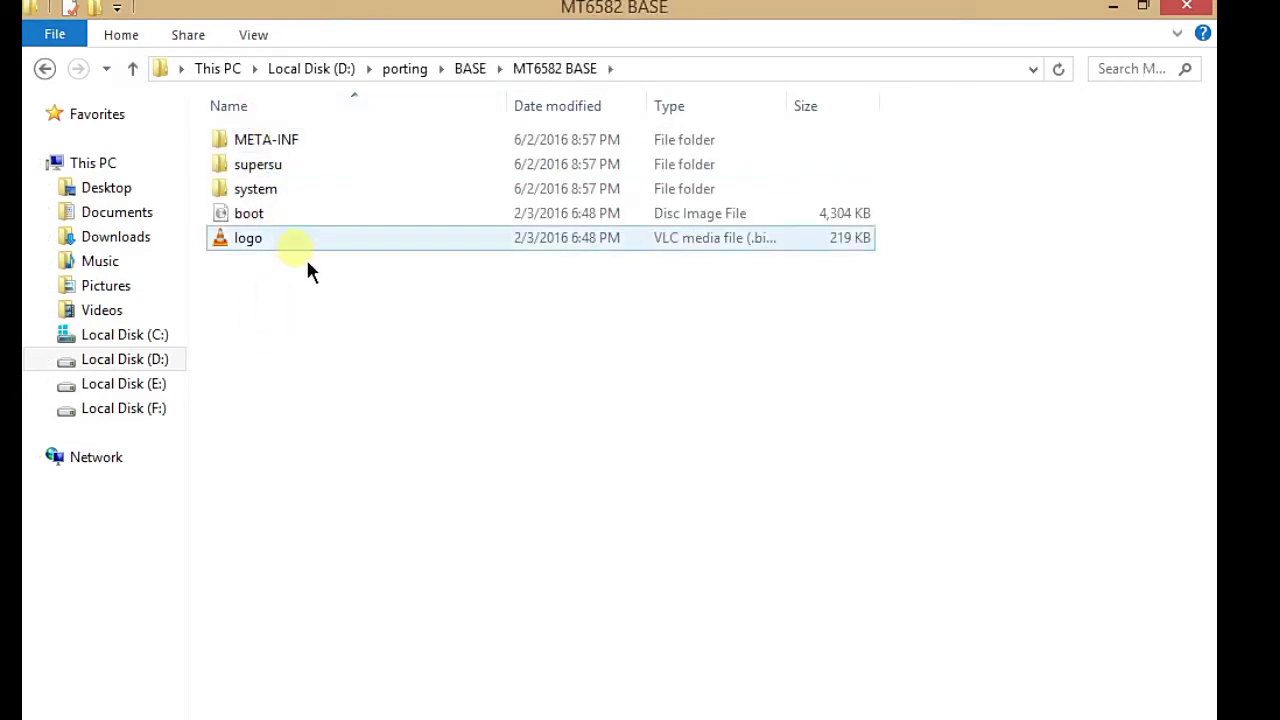
click(146, 80)
click(146, 80)
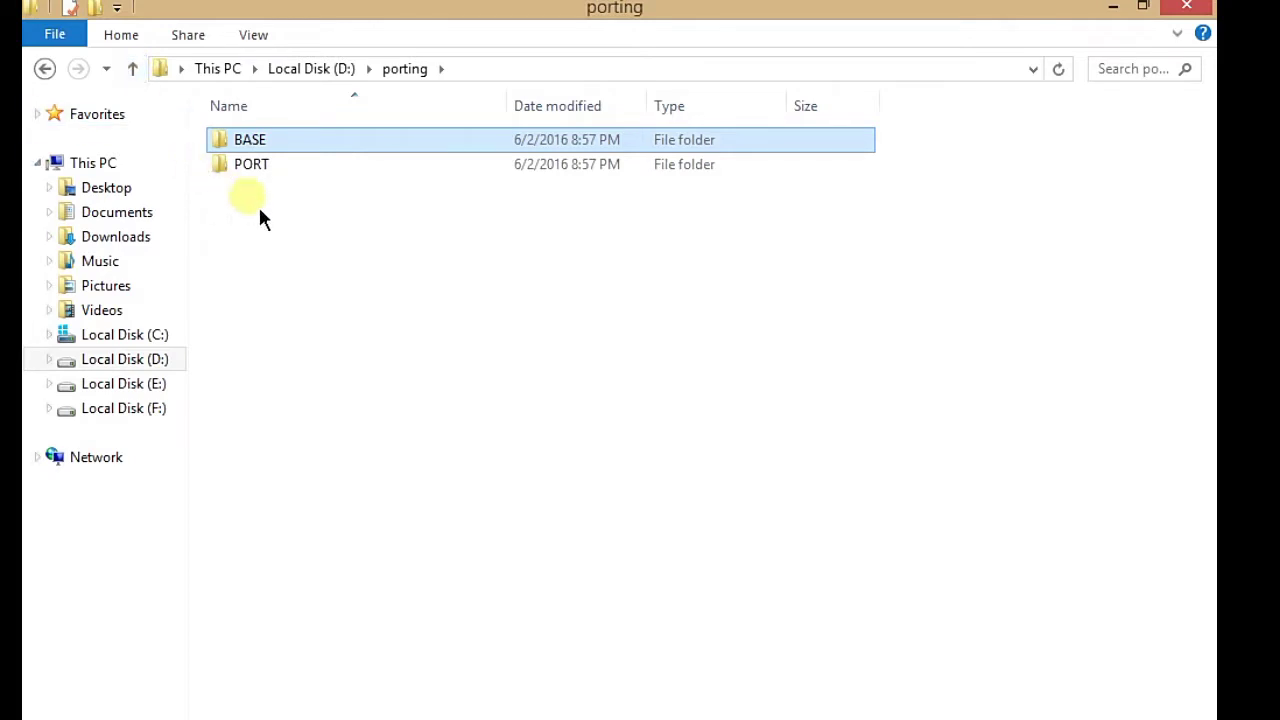
- Open the MT6582 BASE folder and arrange its window as a tall, narrow pane covering about half of the desktop
double_click(262, 145)
double_click(270, 142)
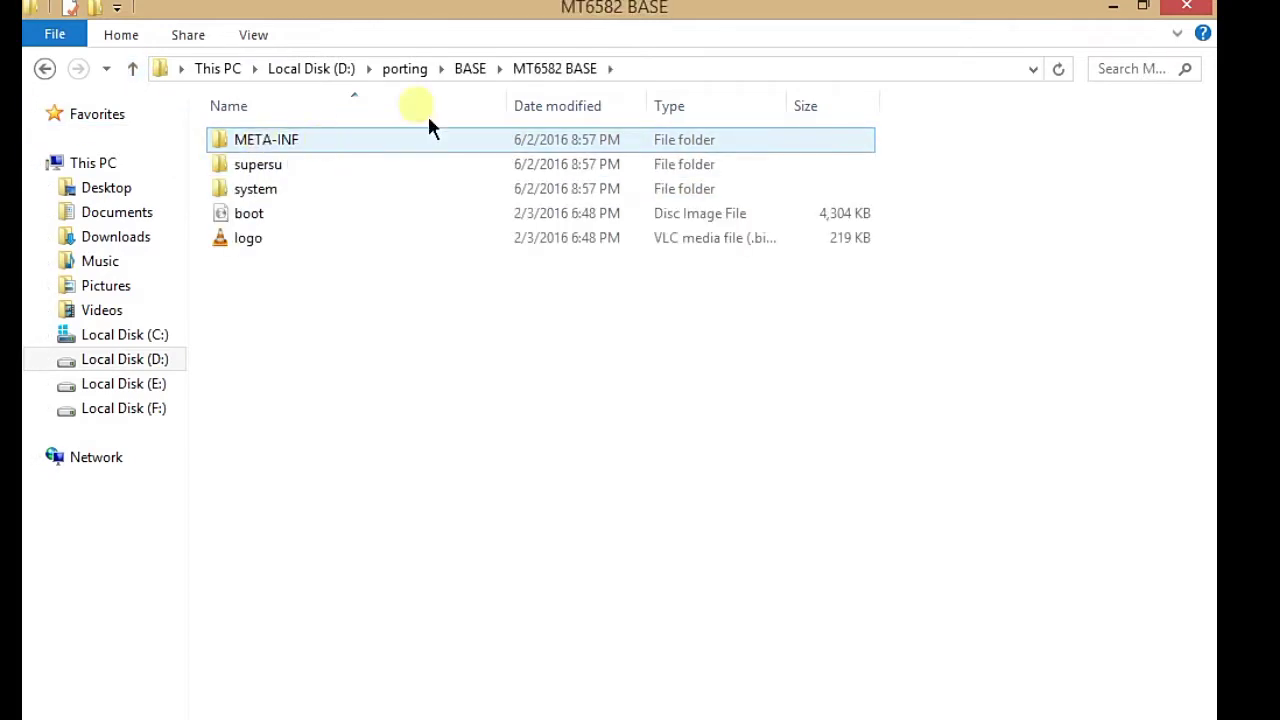
click(1143, 8)
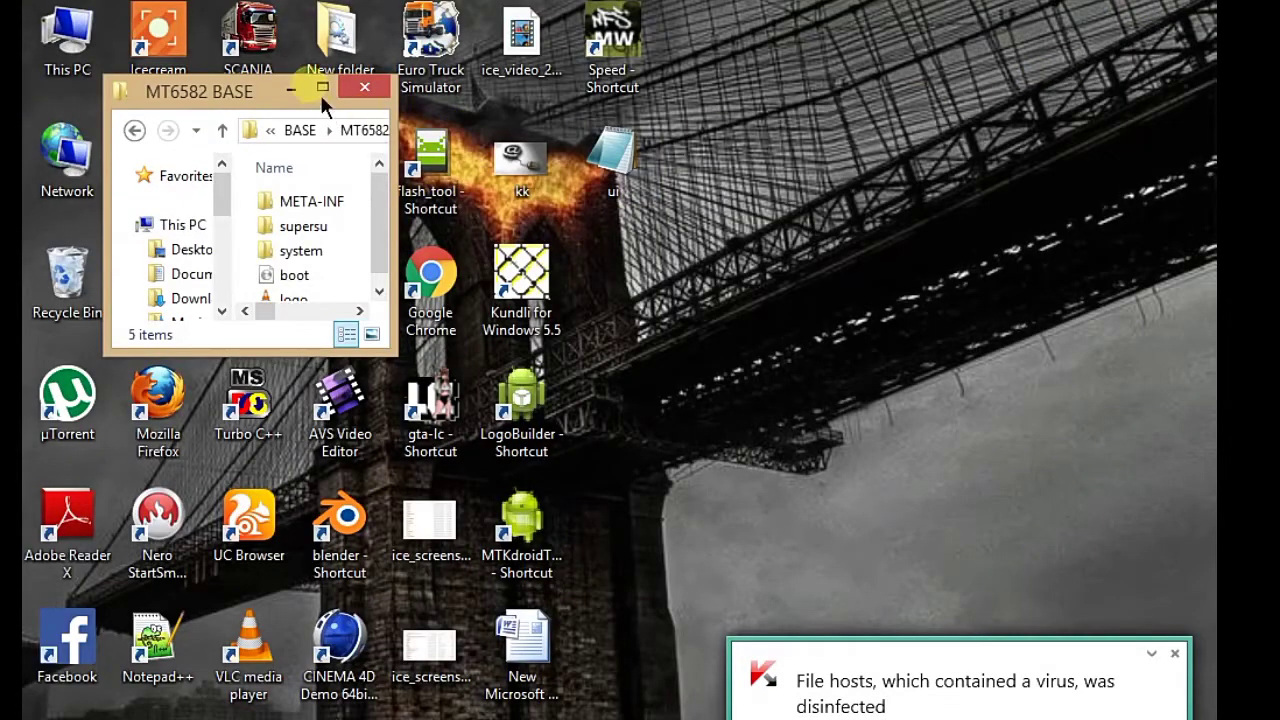
drag(396, 352, 578, 719)
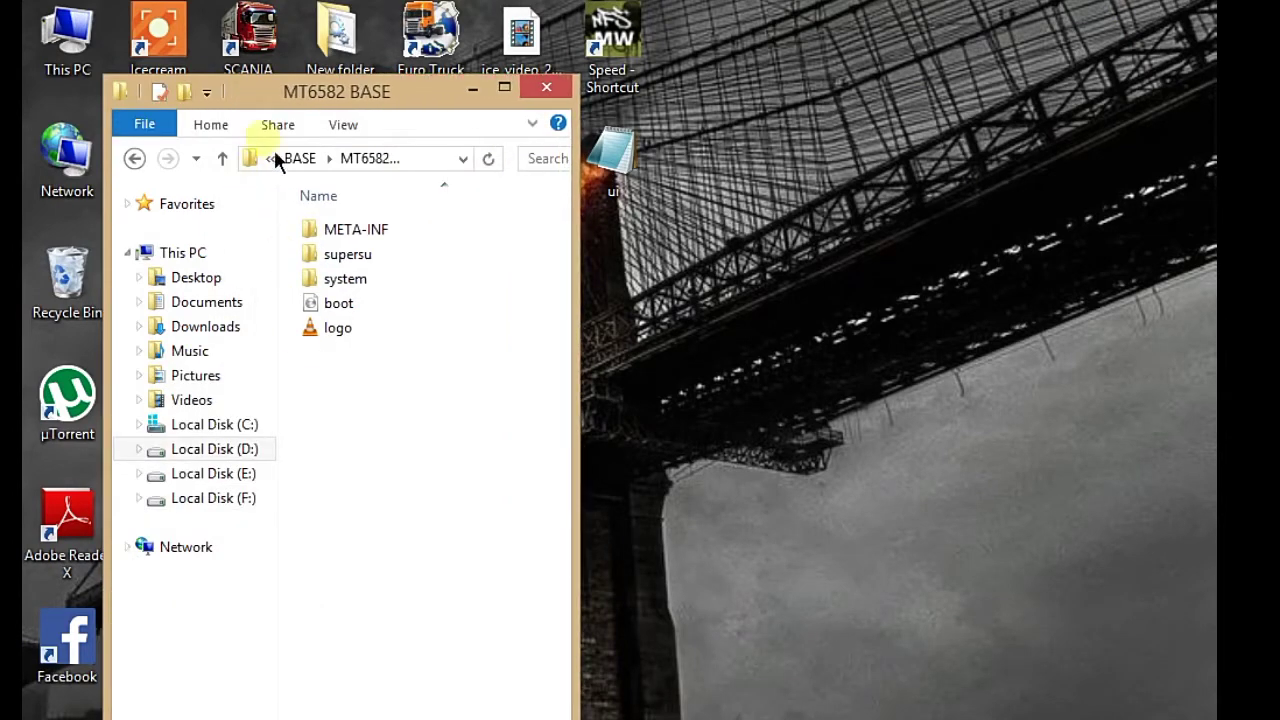
drag(332, 103, 300, 67)
- Open a second file window at the MT6582 PORT folder inside D:\porting\PORT
double_click(91, 52)
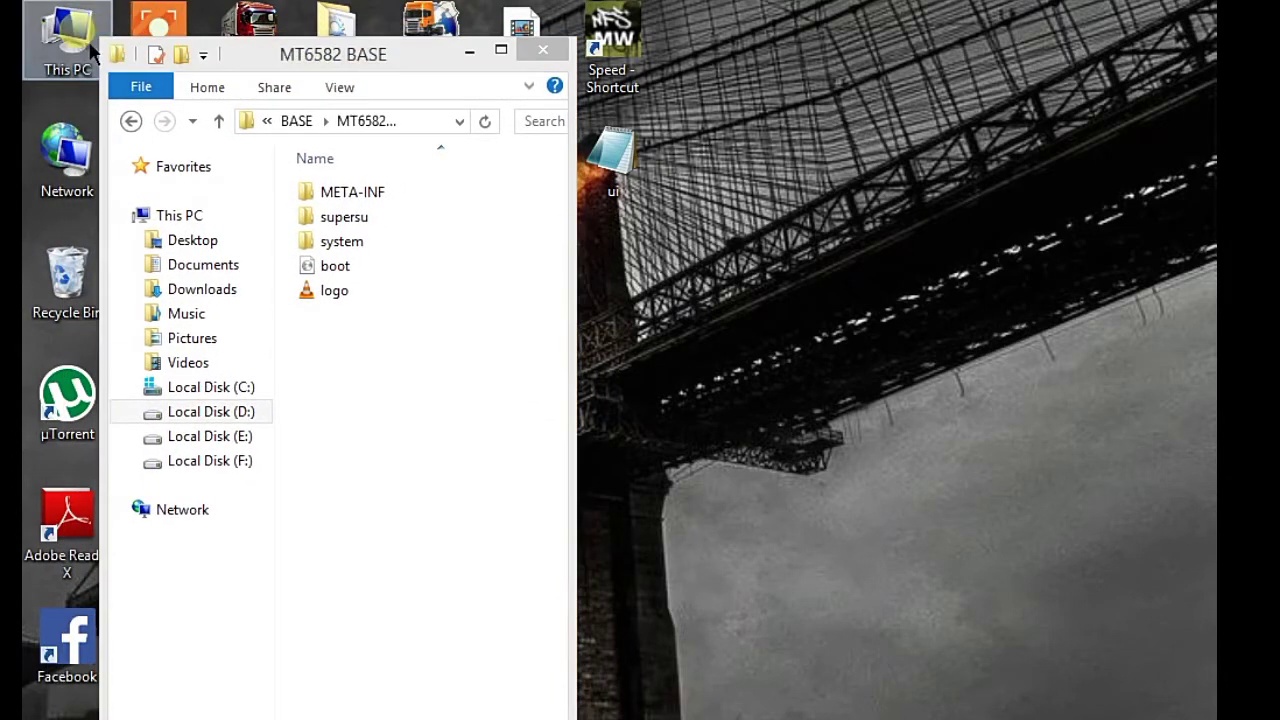
drag(593, 573, 593, 708)
double_click(472, 715)
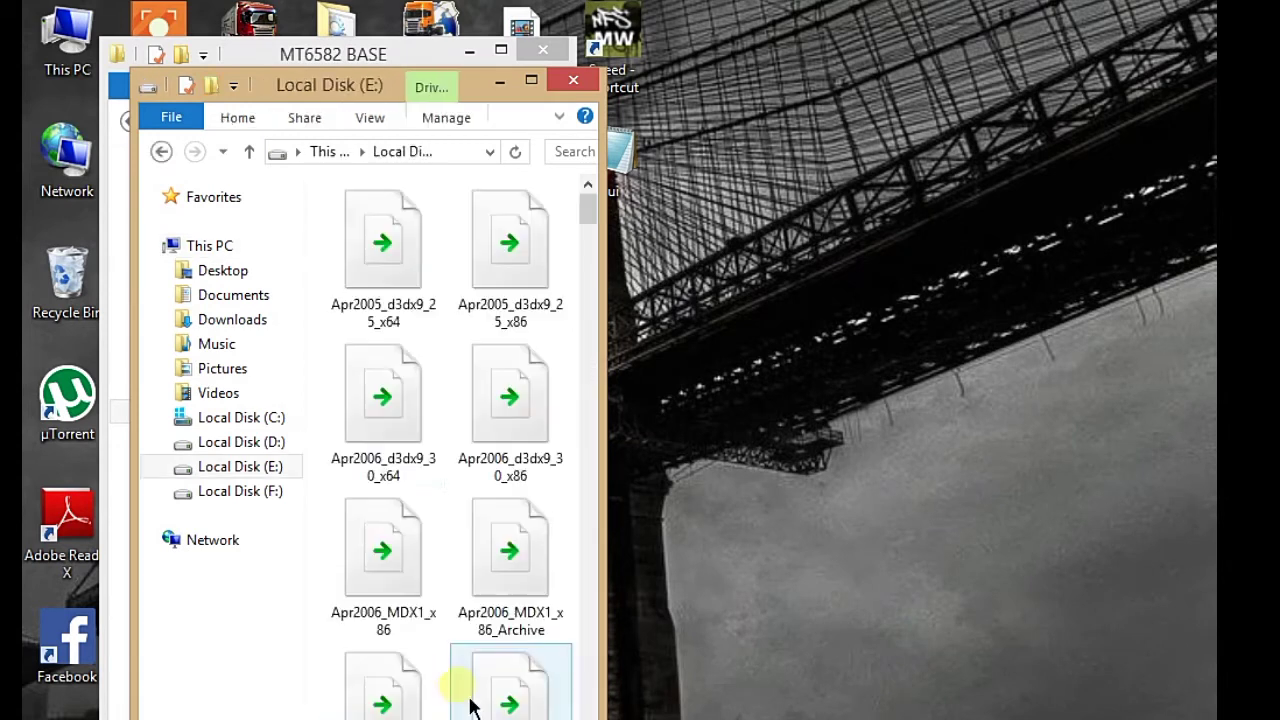
click(250, 442)
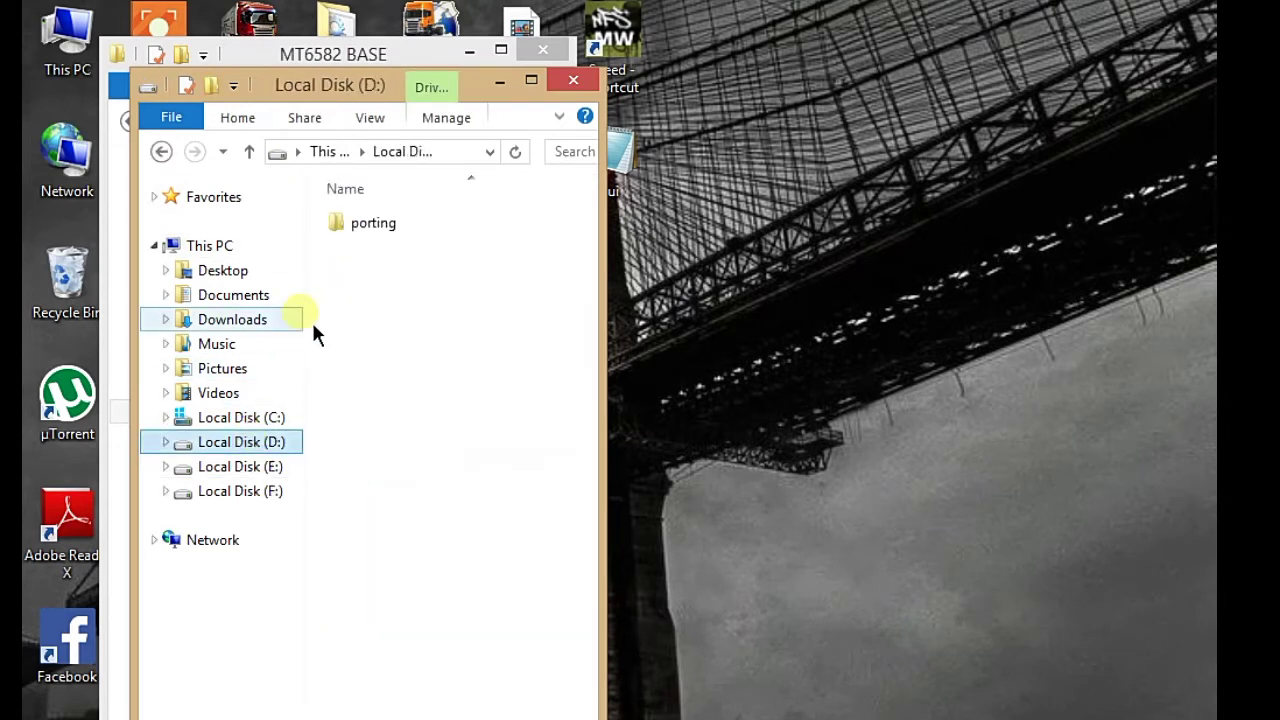
double_click(375, 232)
double_click(380, 265)
double_click(391, 224)
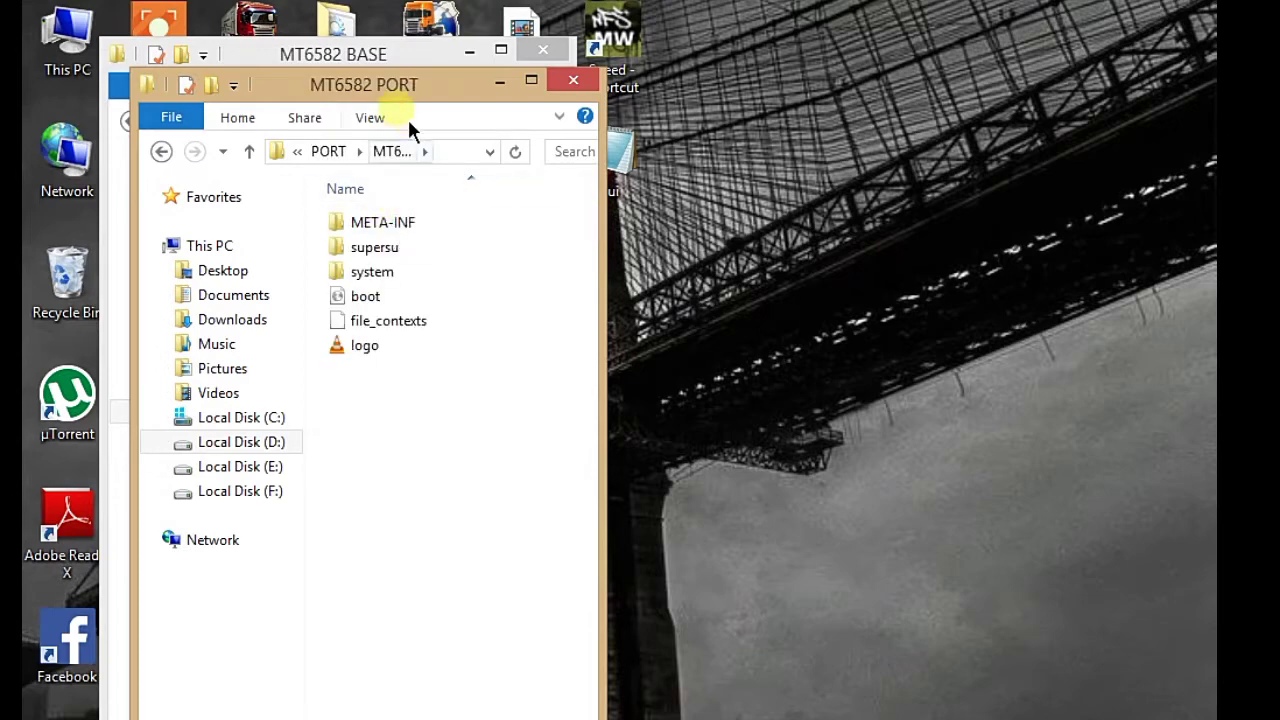
- Place the MT6582 PORT window beside the MT6582 BASE window and widen it to fill the remaining desktop space
drag(397, 92, 862, 66)
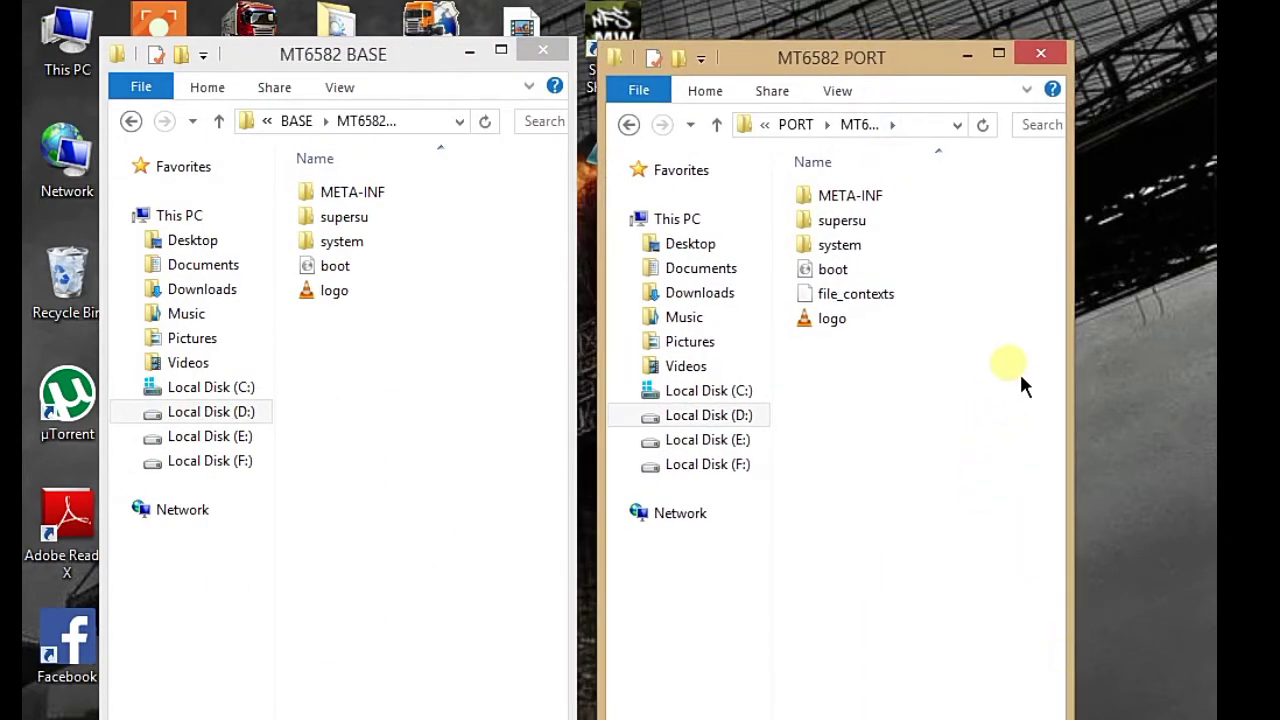
drag(1070, 351, 1167, 357)
drag(870, 72, 900, 80)
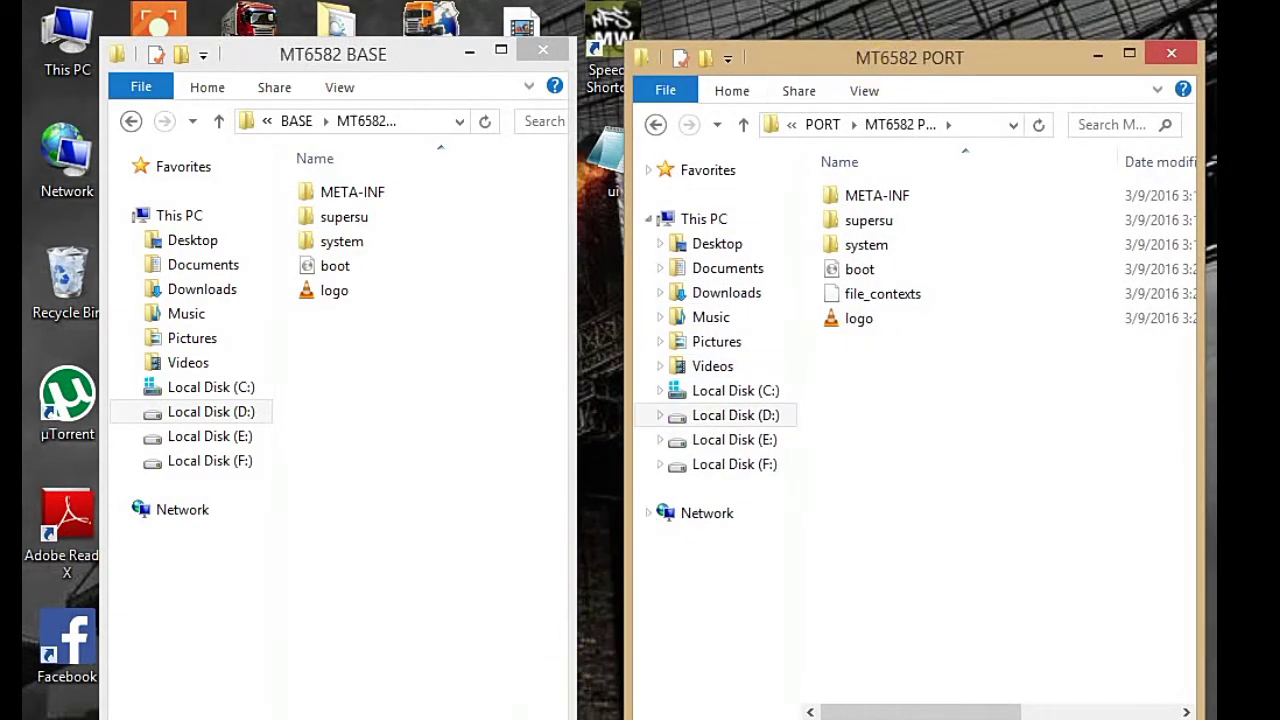
click(451, 647)
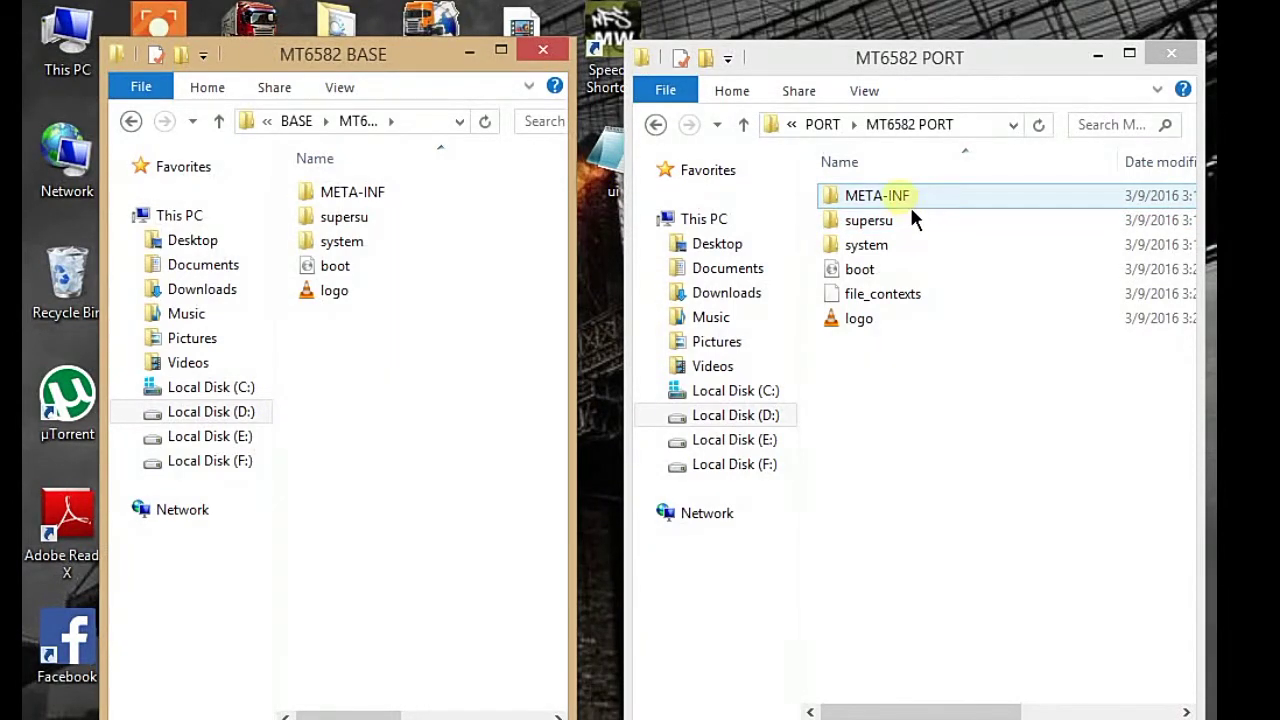
- Delete the META-INF folder and the boot image from the MT6582 PORT folder
click(910, 205)
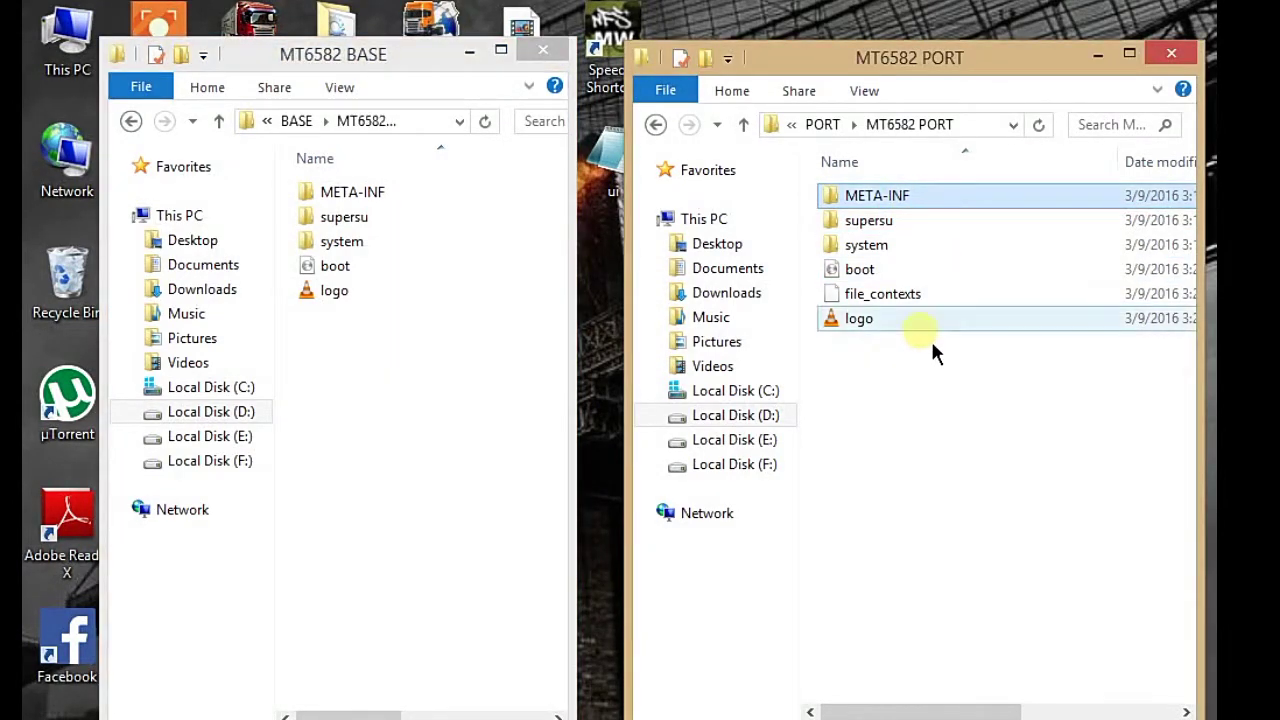
ctrl+click(872, 275)
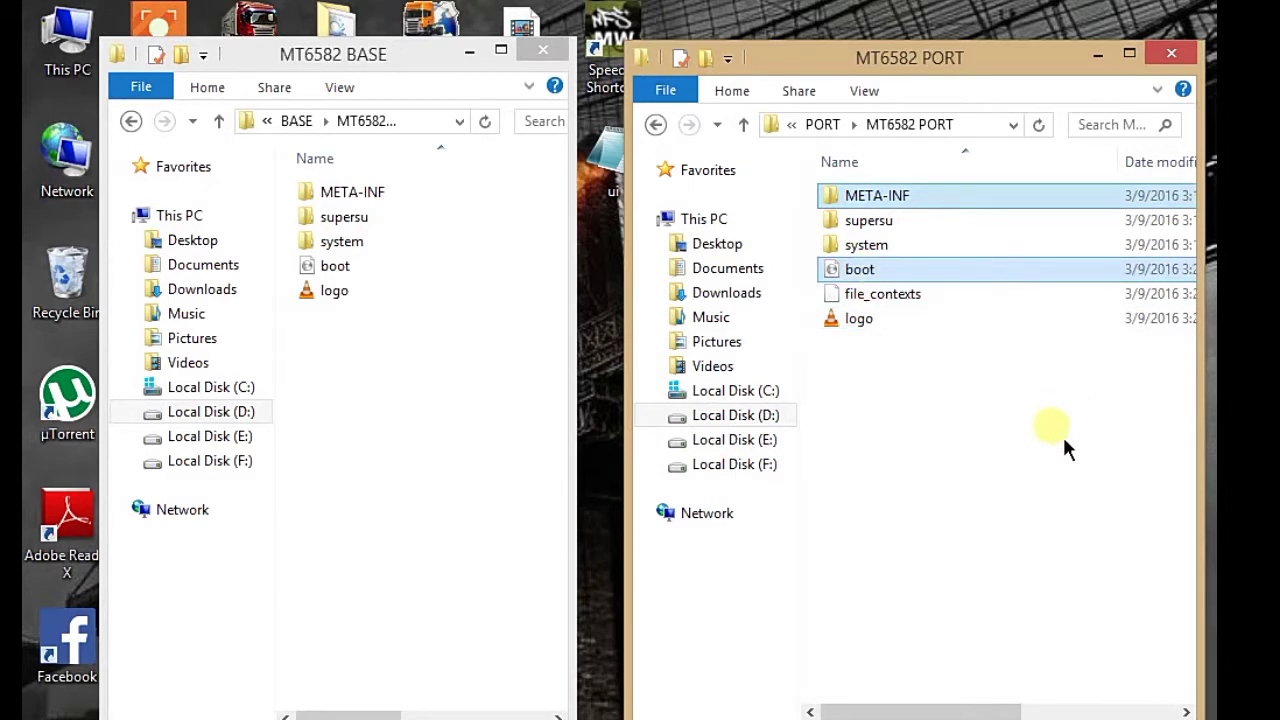
key(Delete)
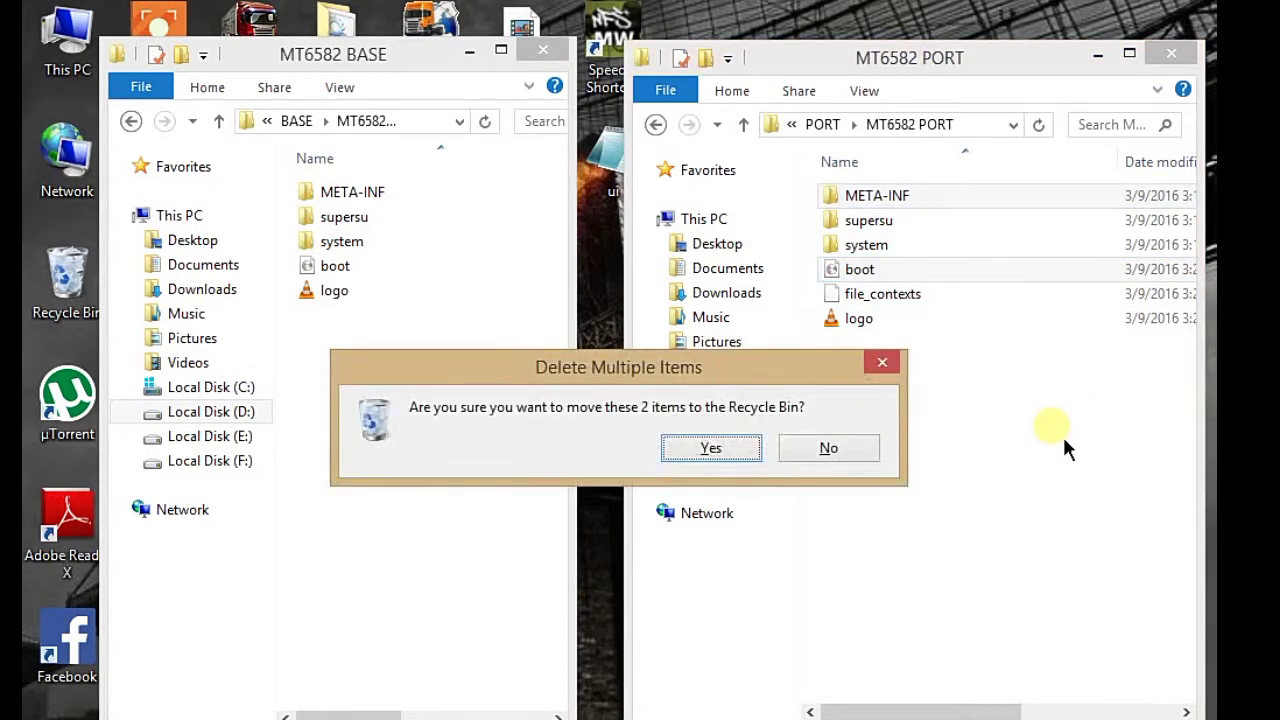
key(Return)
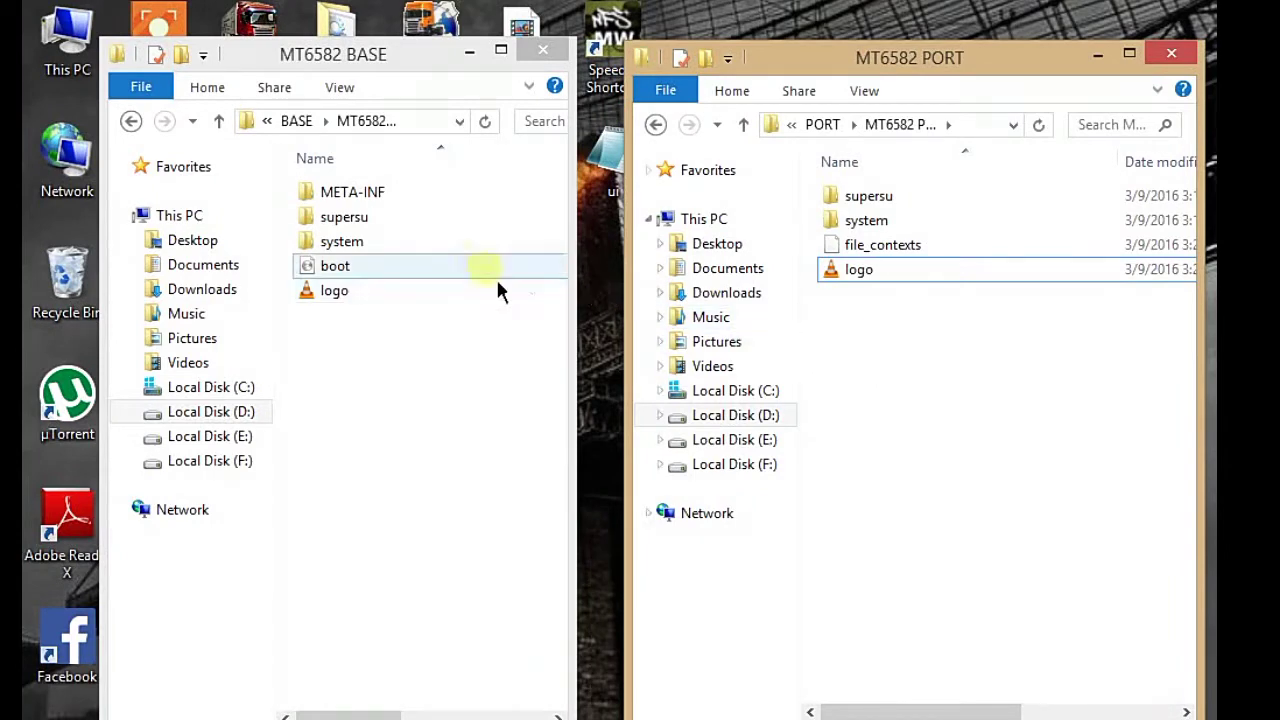
- Copy the META-INF folder and the boot image from MT6582 BASE into the MT6582 PORT folder
click(359, 197)
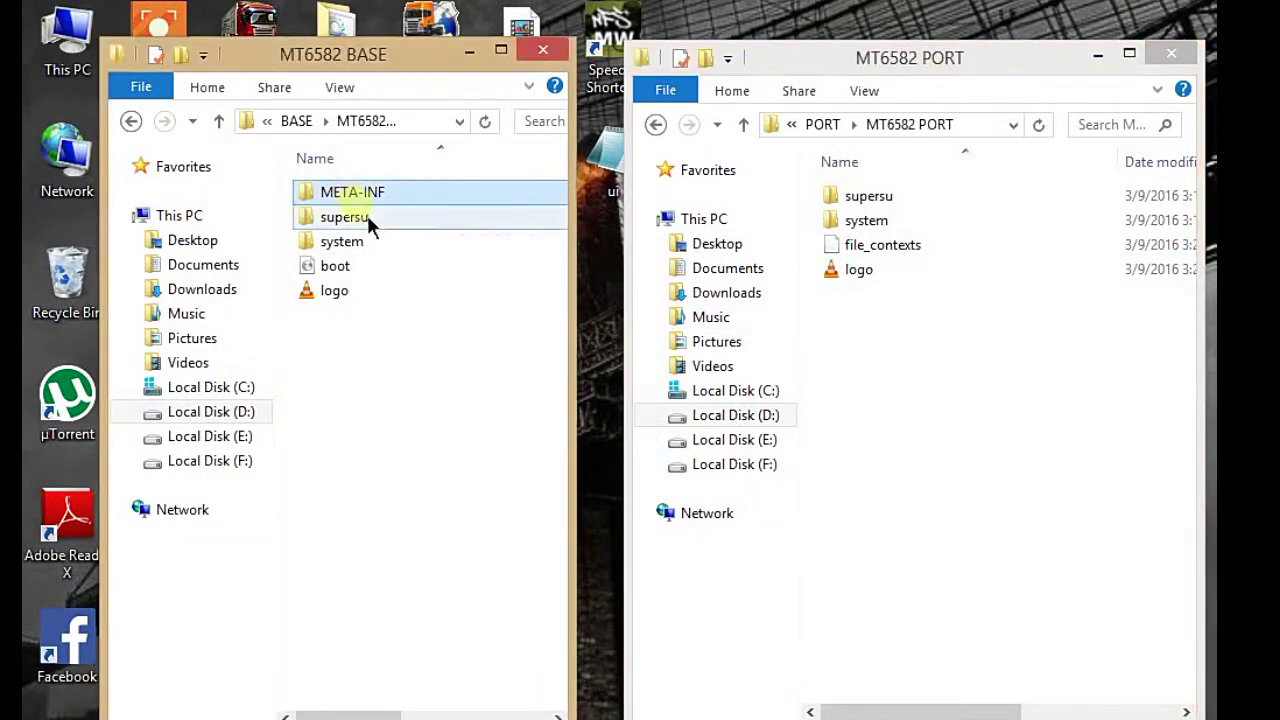
ctrl+click(344, 274)
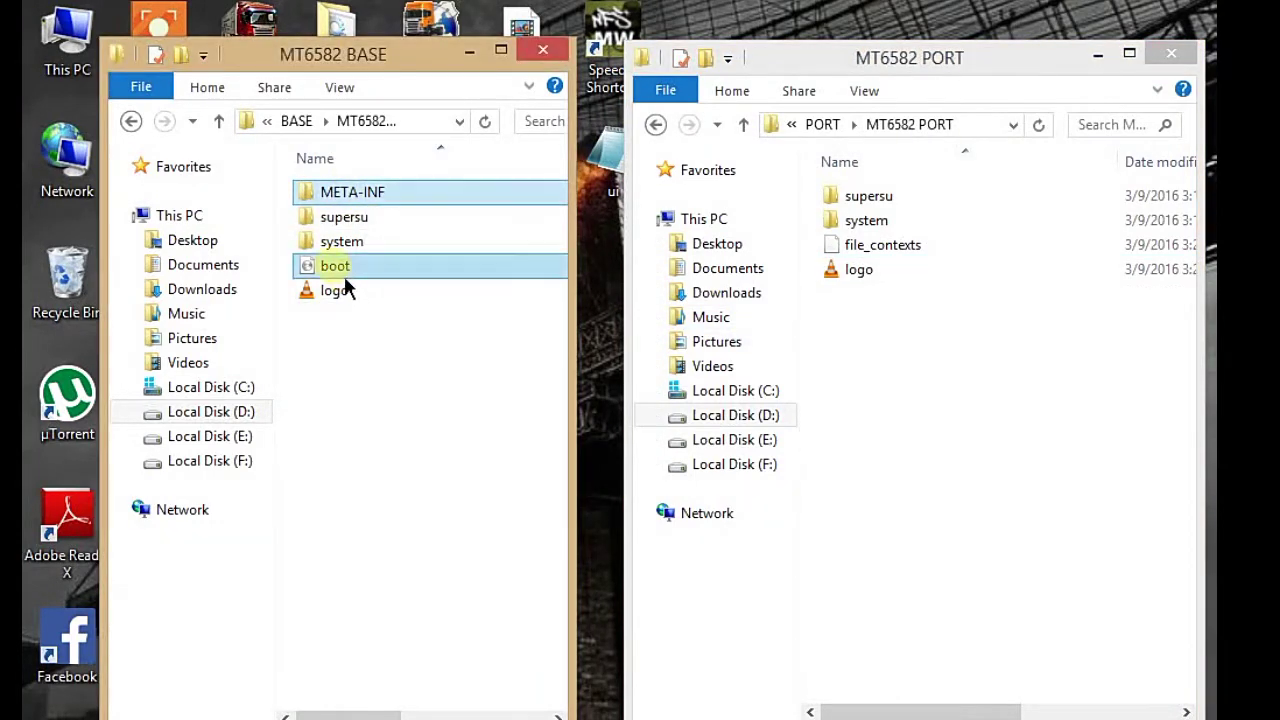
right_click(374, 196)
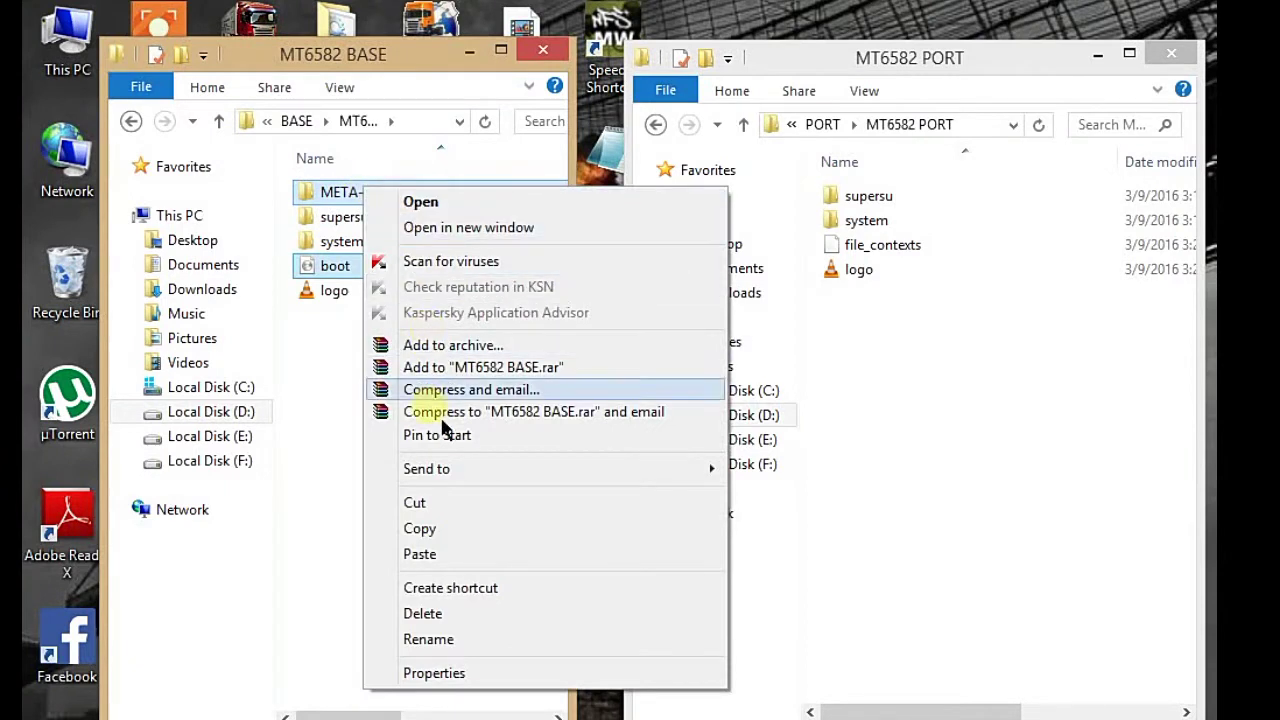
click(433, 530)
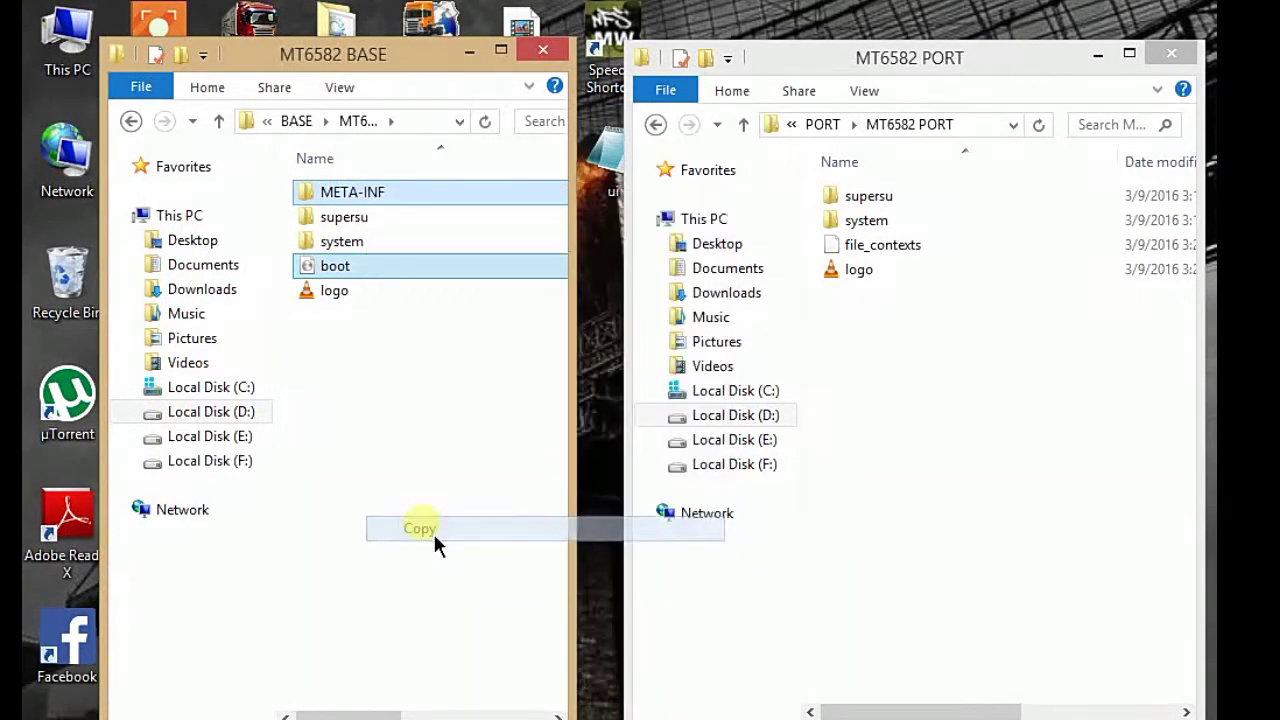
right_click(874, 352)
click(937, 506)
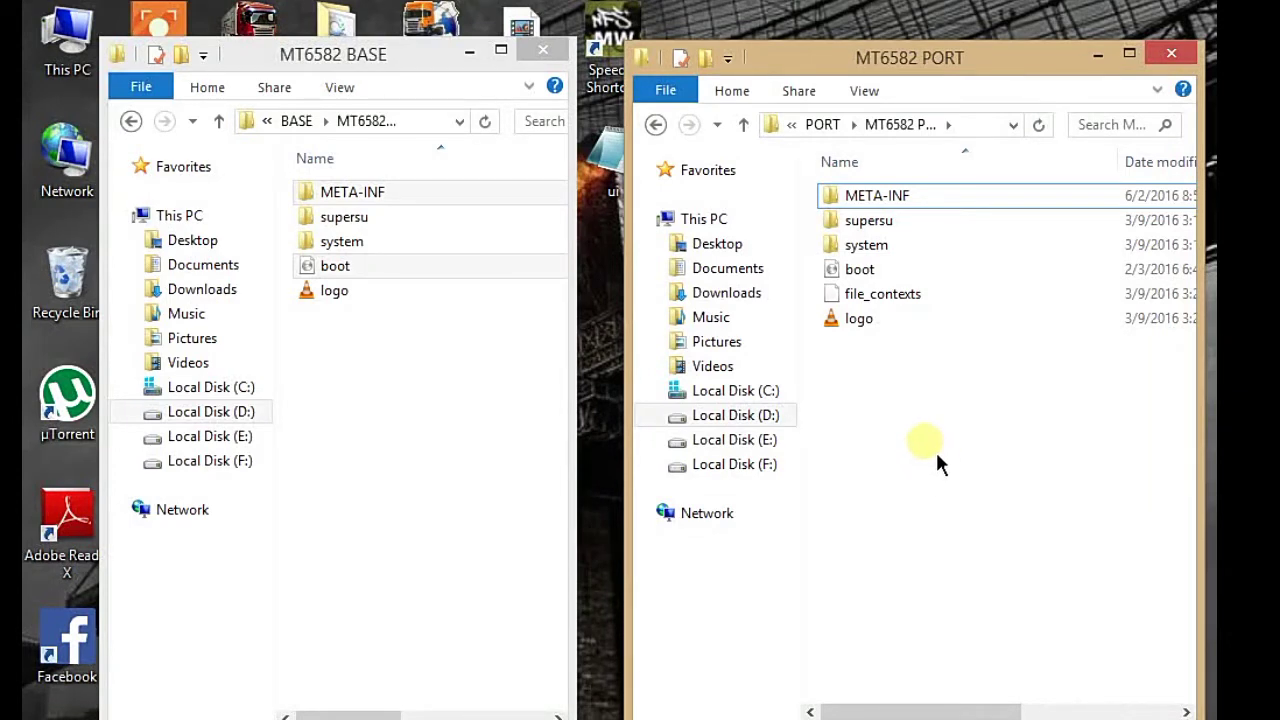
- Open the bin folder within the system folder of MT6582 BASE
click(394, 222)
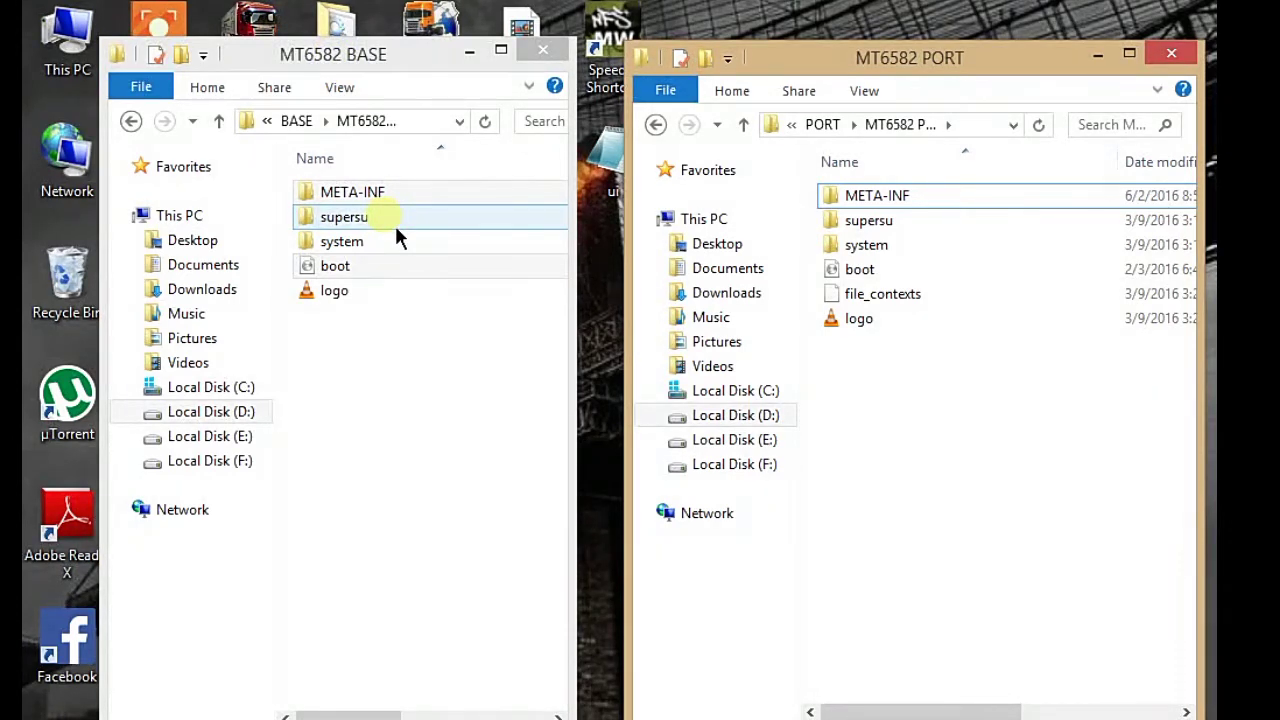
click(362, 200)
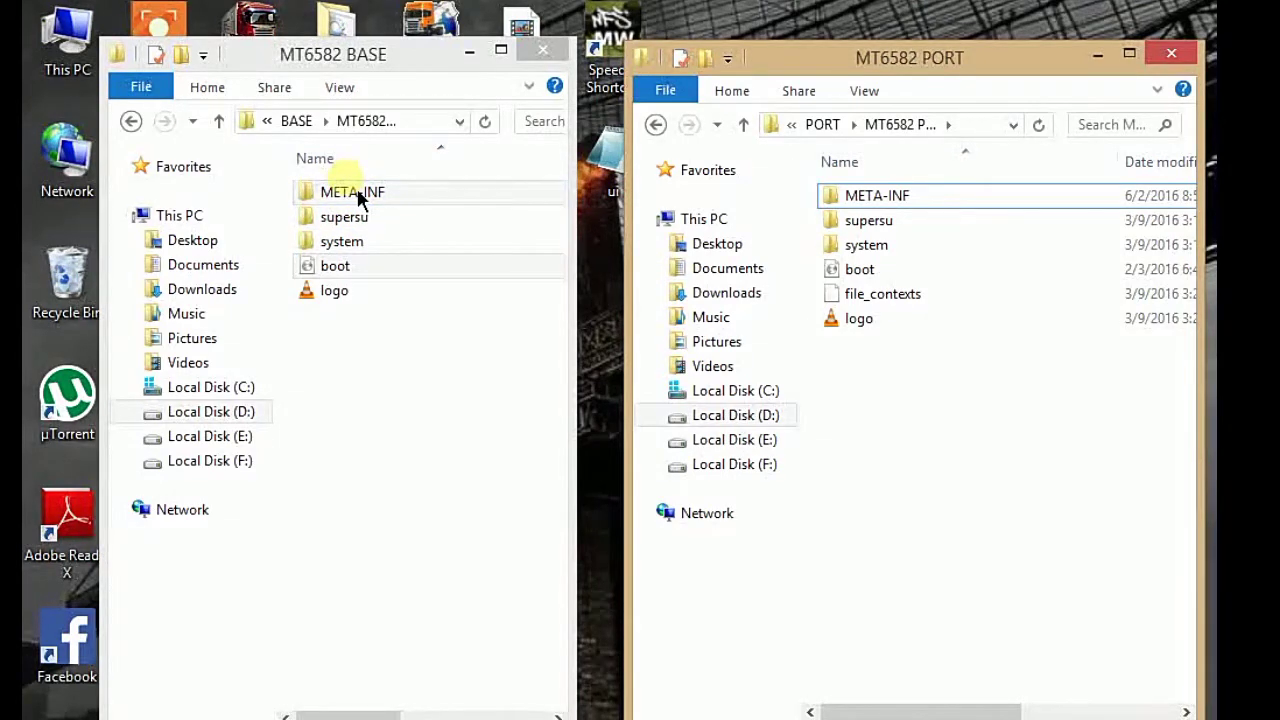
click(388, 245)
double_click(390, 245)
click(345, 222)
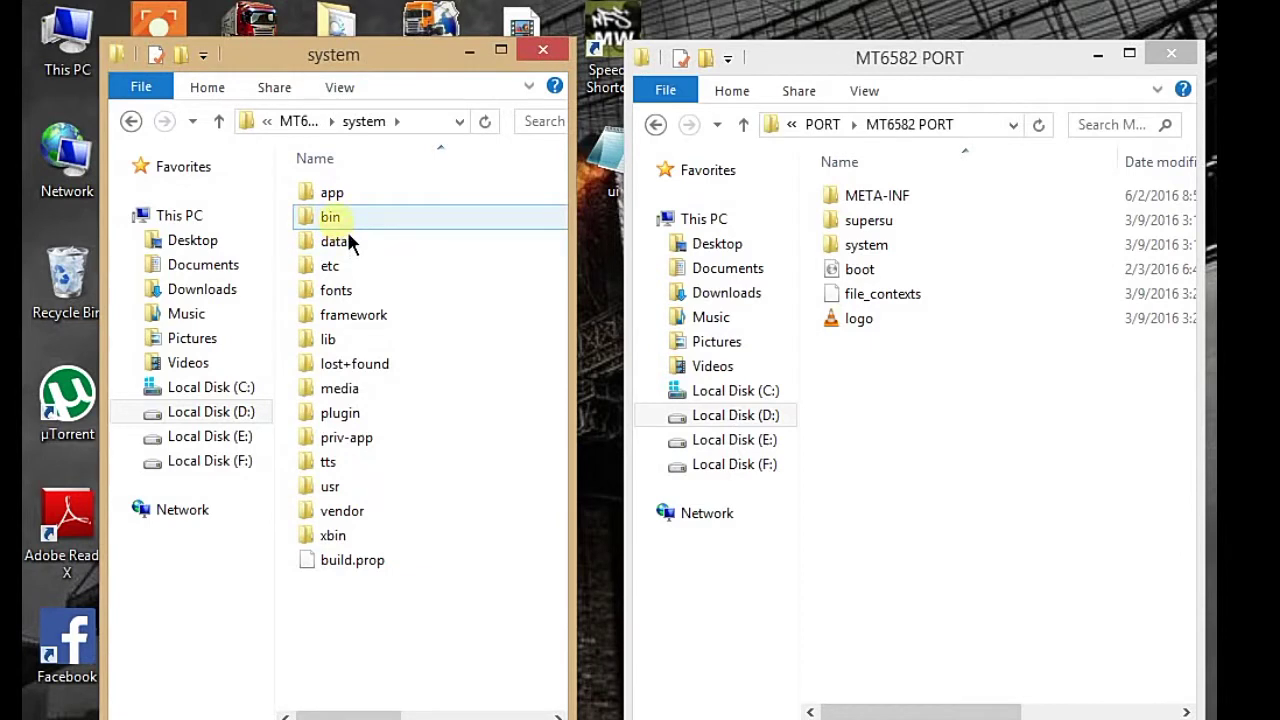
double_click(347, 228)
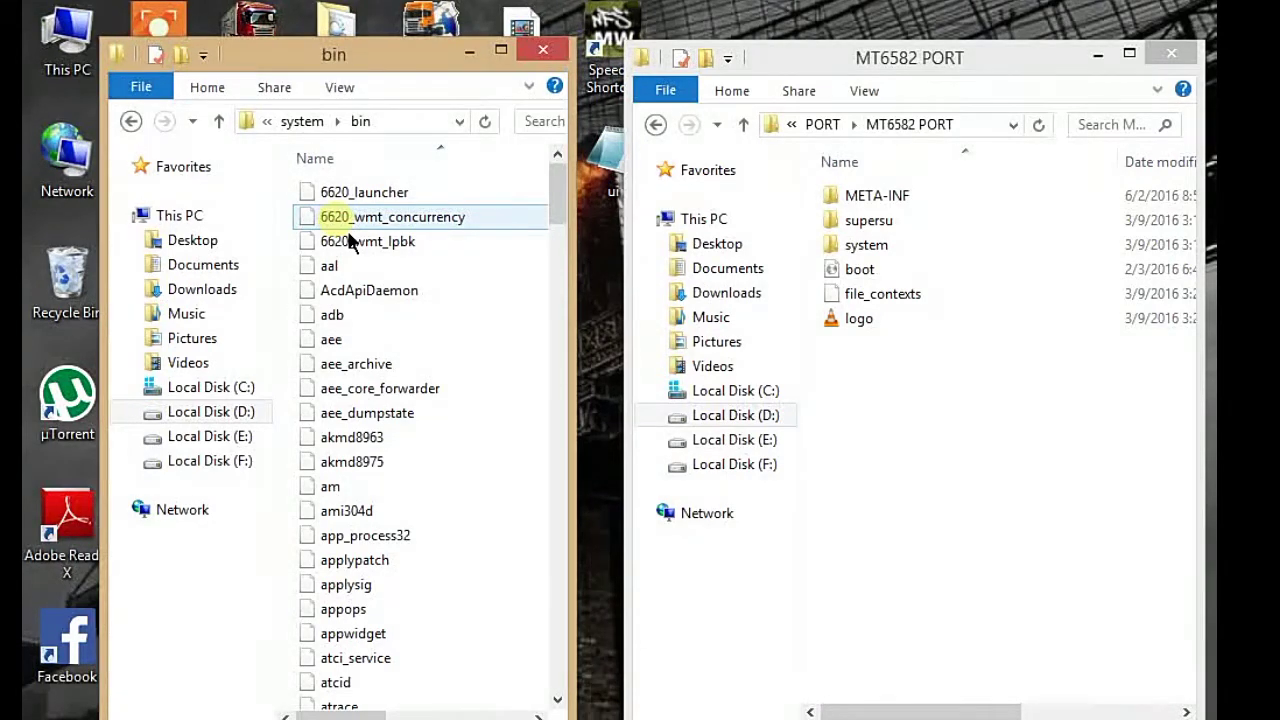
- Copy the pq and vold files from the bin folder of MT6582 BASE
scroll(395, 302, down, 20)
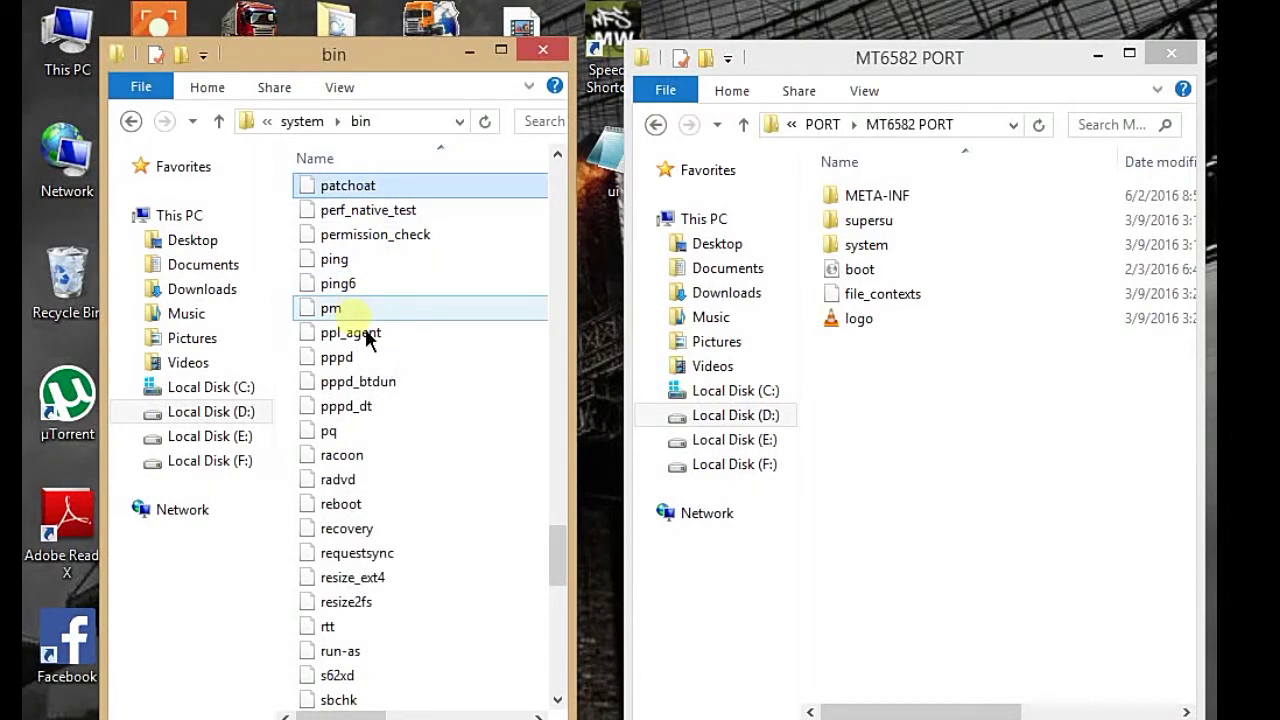
click(336, 440)
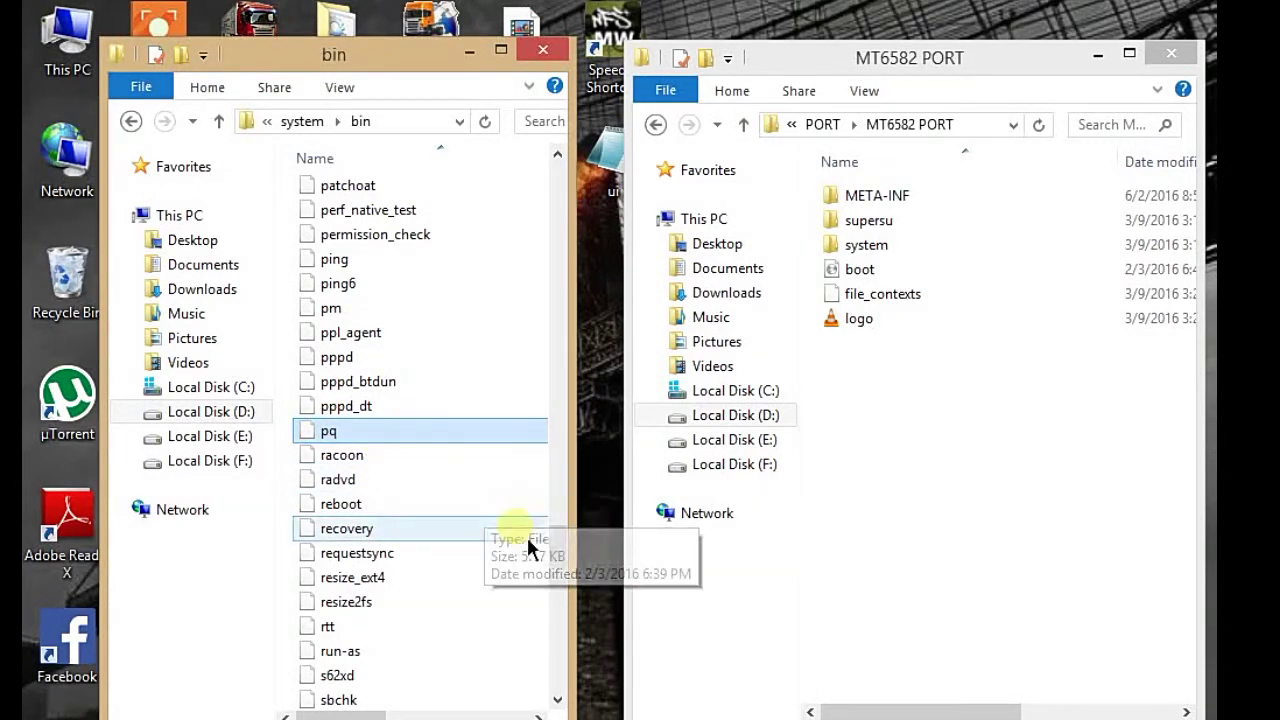
drag(563, 560, 560, 680)
click(373, 558)
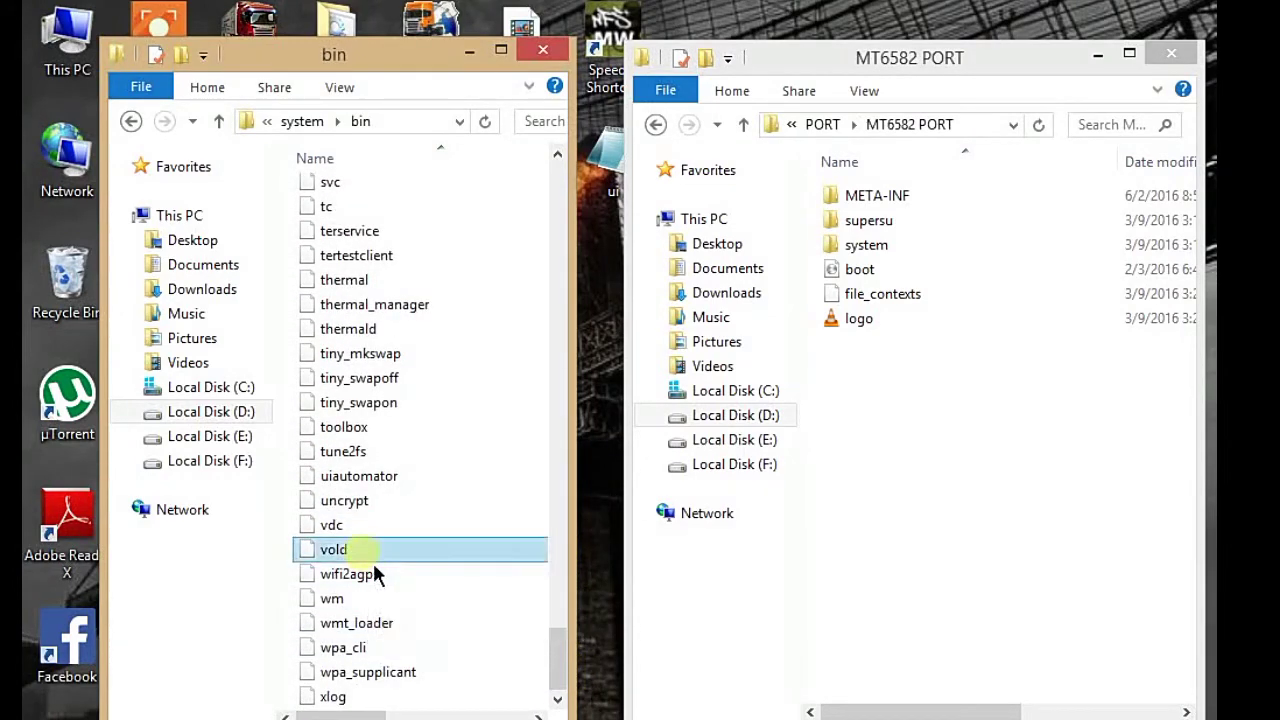
right_click(372, 560)
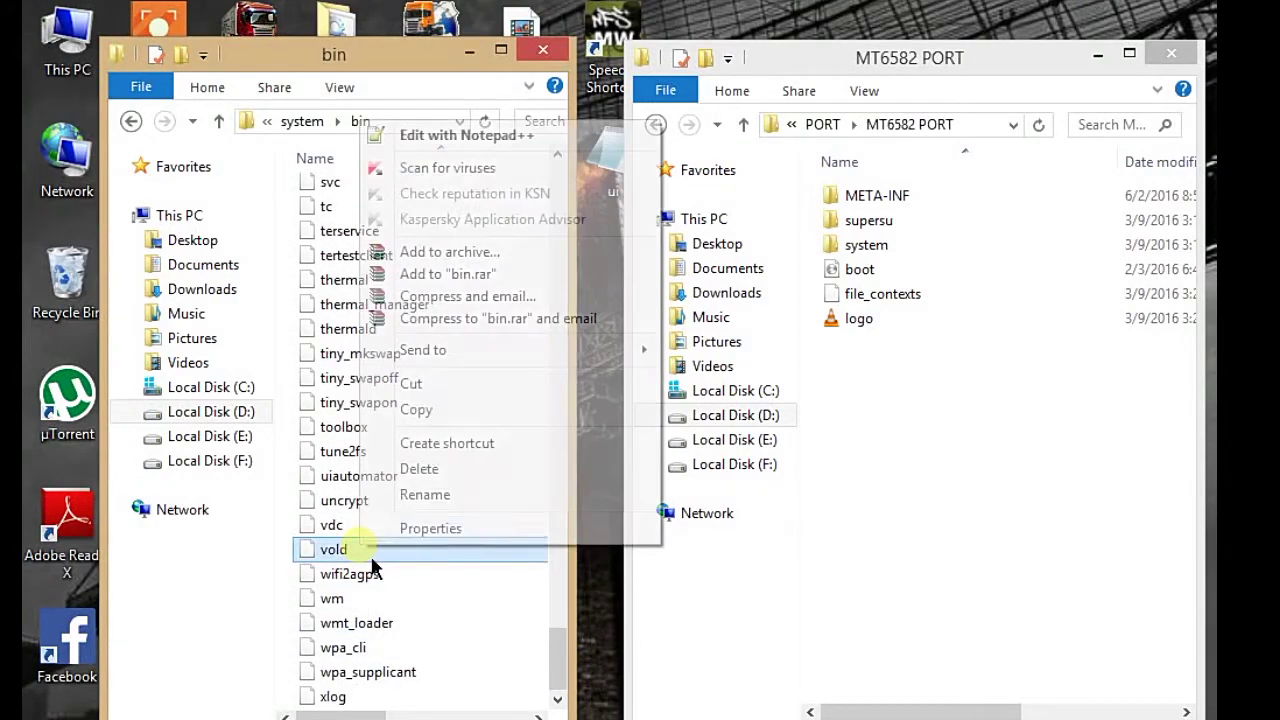
click(419, 426)
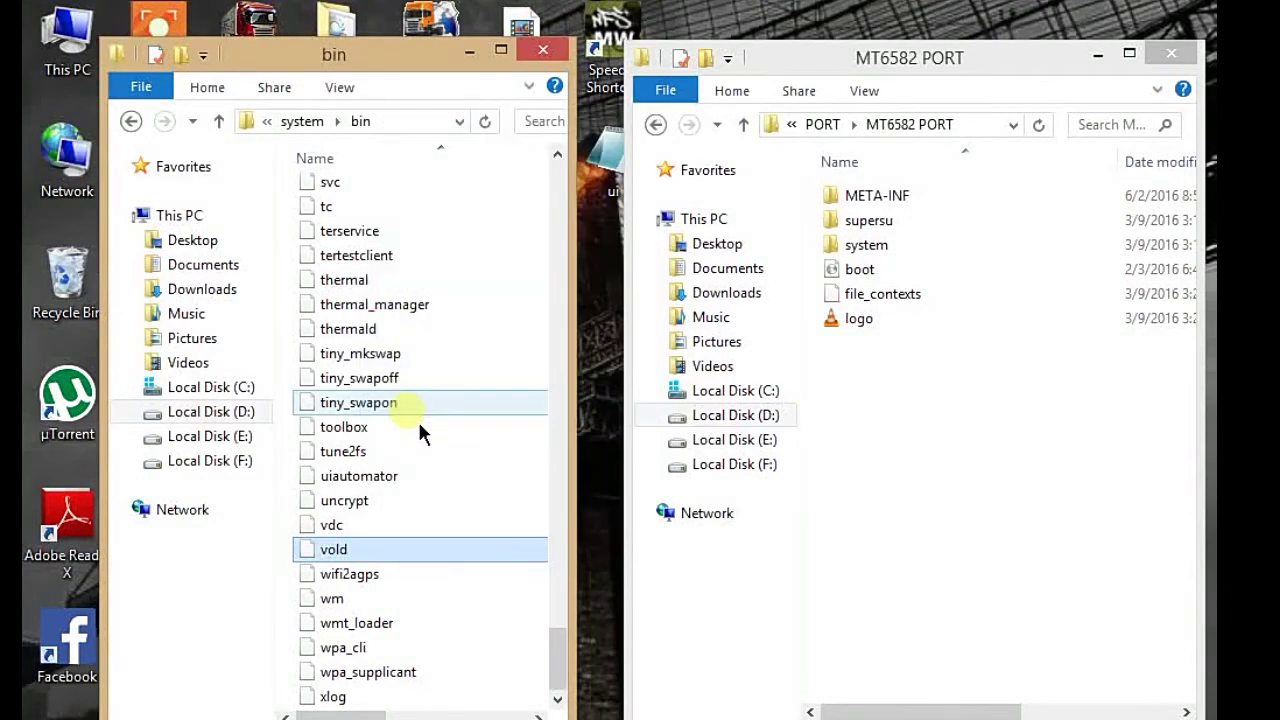
- Paste the copied files into the system/bin folder of MT6582 PORT, replacing the existing files with the same names
double_click(898, 251)
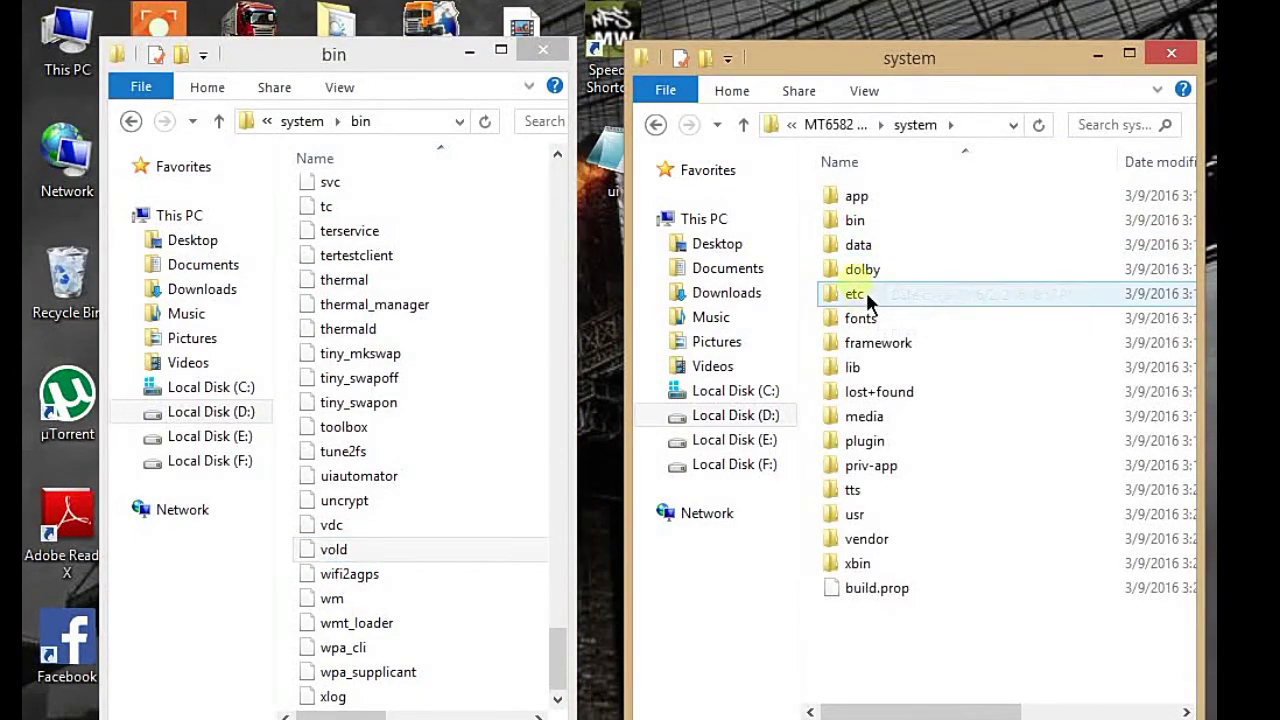
double_click(855, 220)
right_click(988, 322)
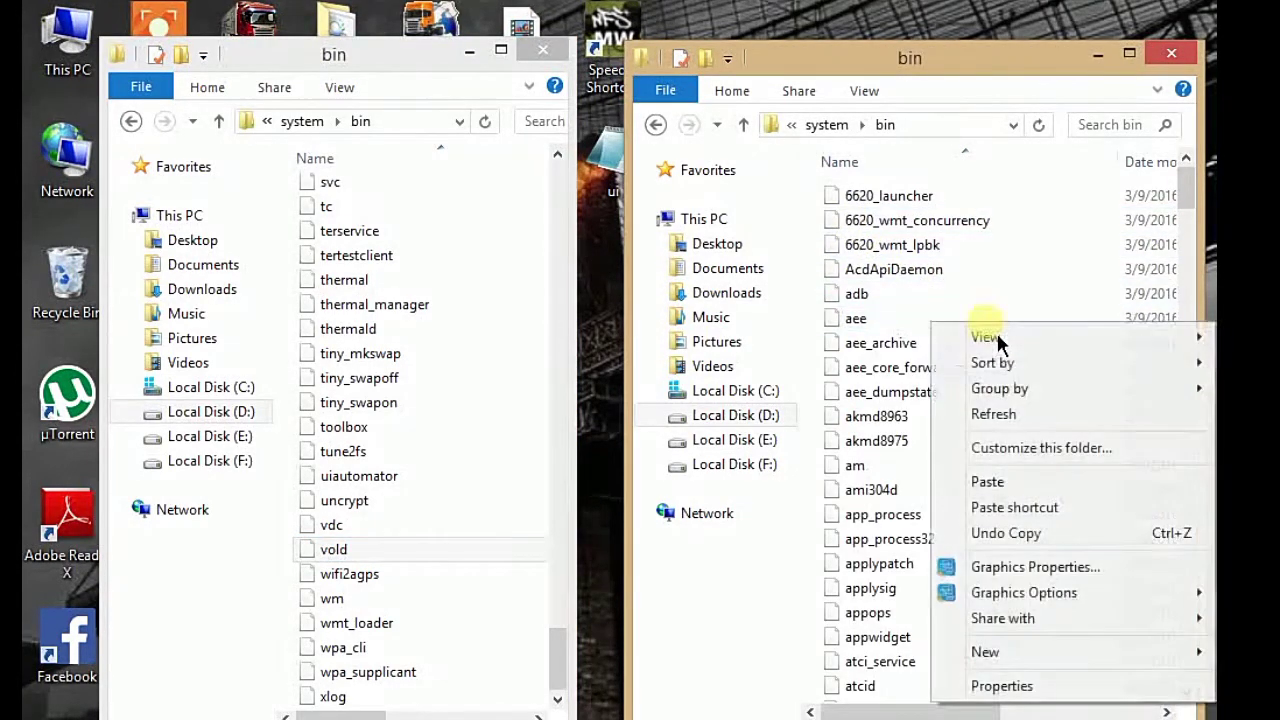
click(1008, 484)
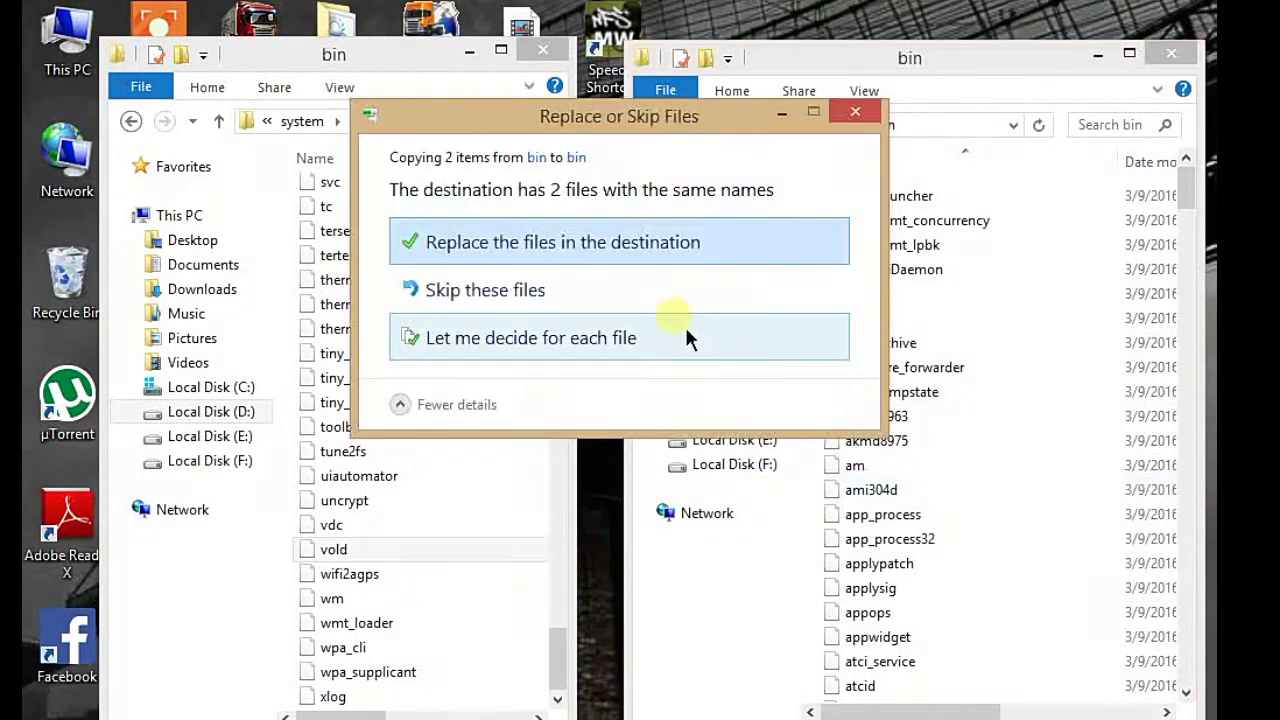
click(572, 249)
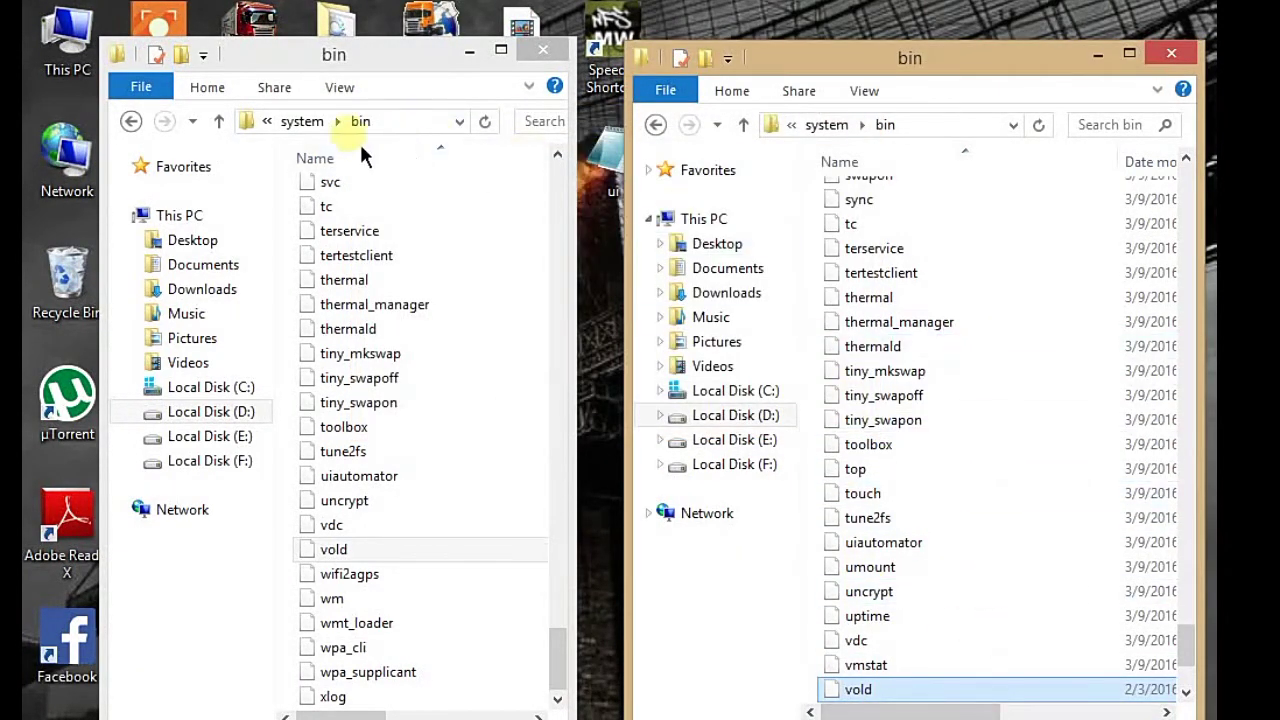
- Go back from the bin folders to the main MT6582 BASE and MT6582 PORT folders
click(221, 128)
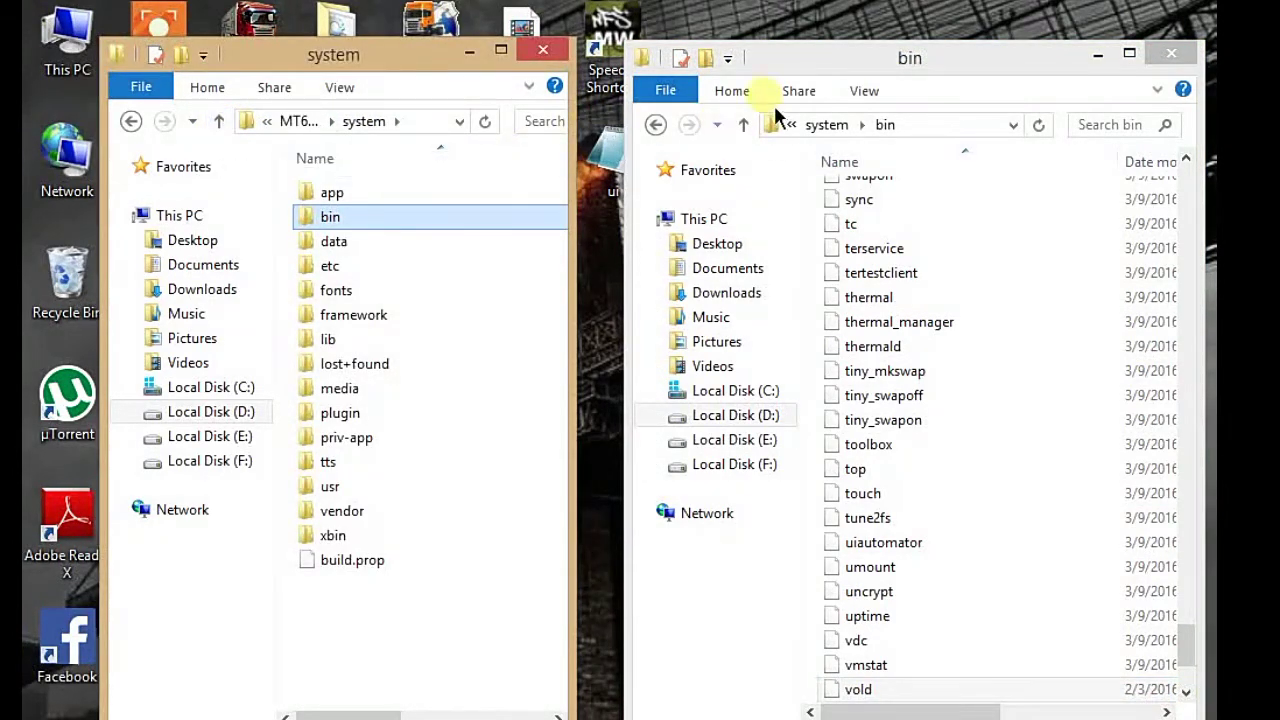
click(755, 139)
click(757, 140)
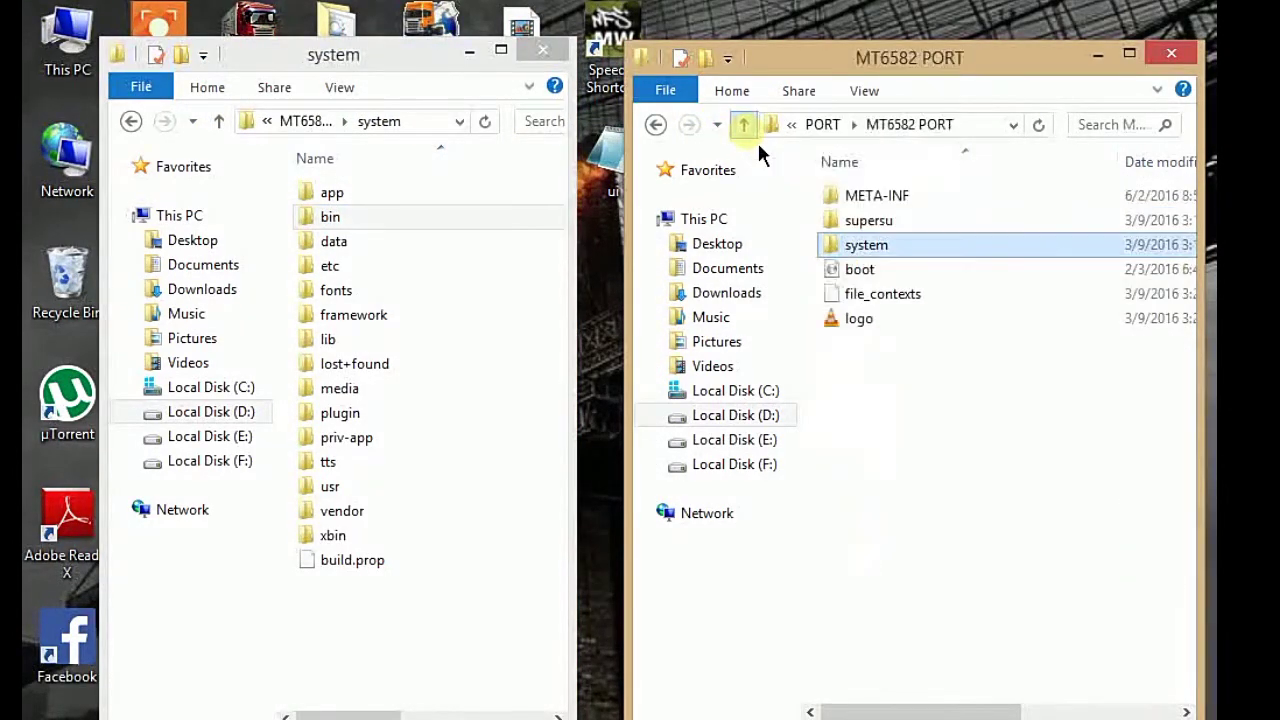
click(220, 126)
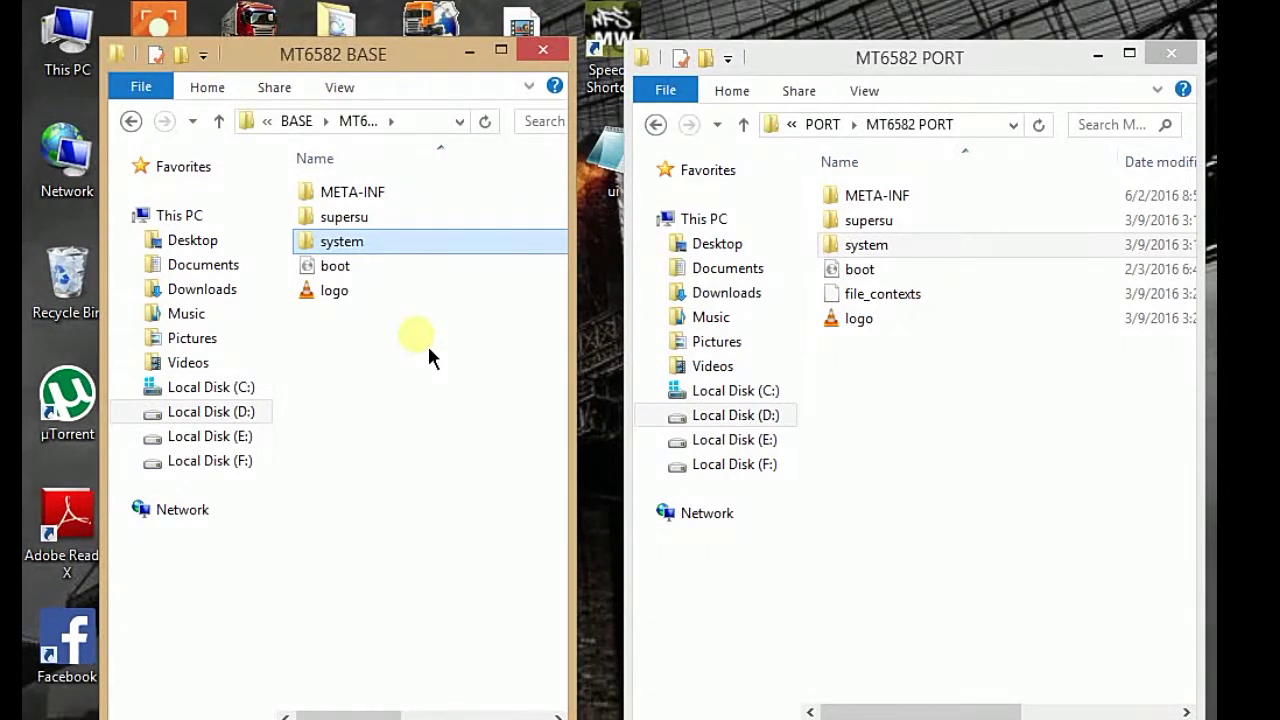
- Delete the bluetooth, firmware and wifi folders from the system/etc folder of MT6582 PORT
click(880, 244)
double_click(895, 254)
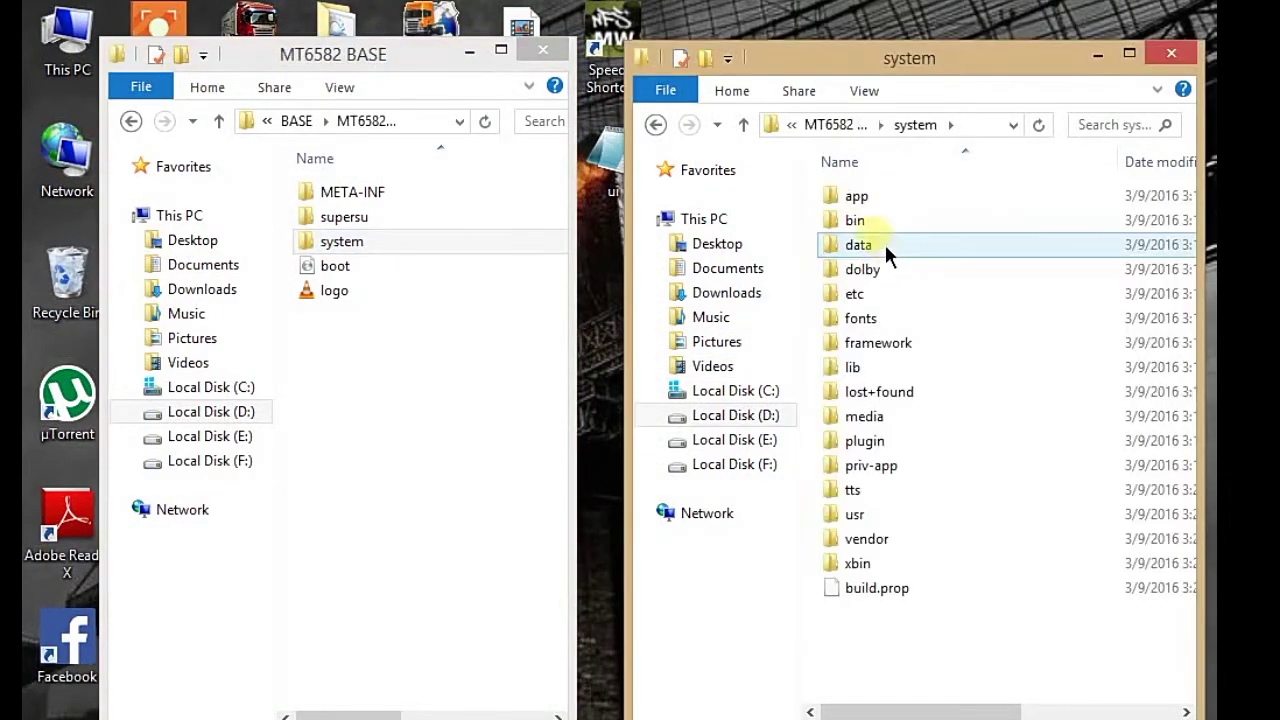
double_click(884, 300)
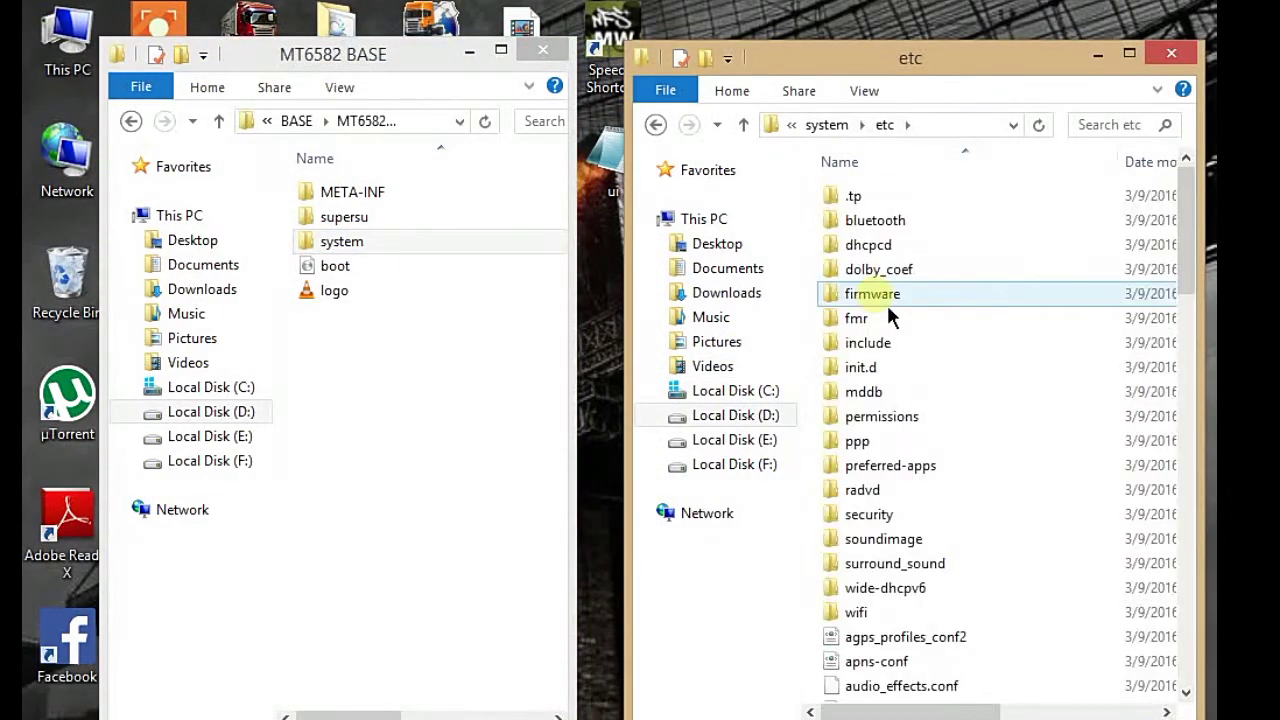
click(880, 303)
ctrl+click(870, 222)
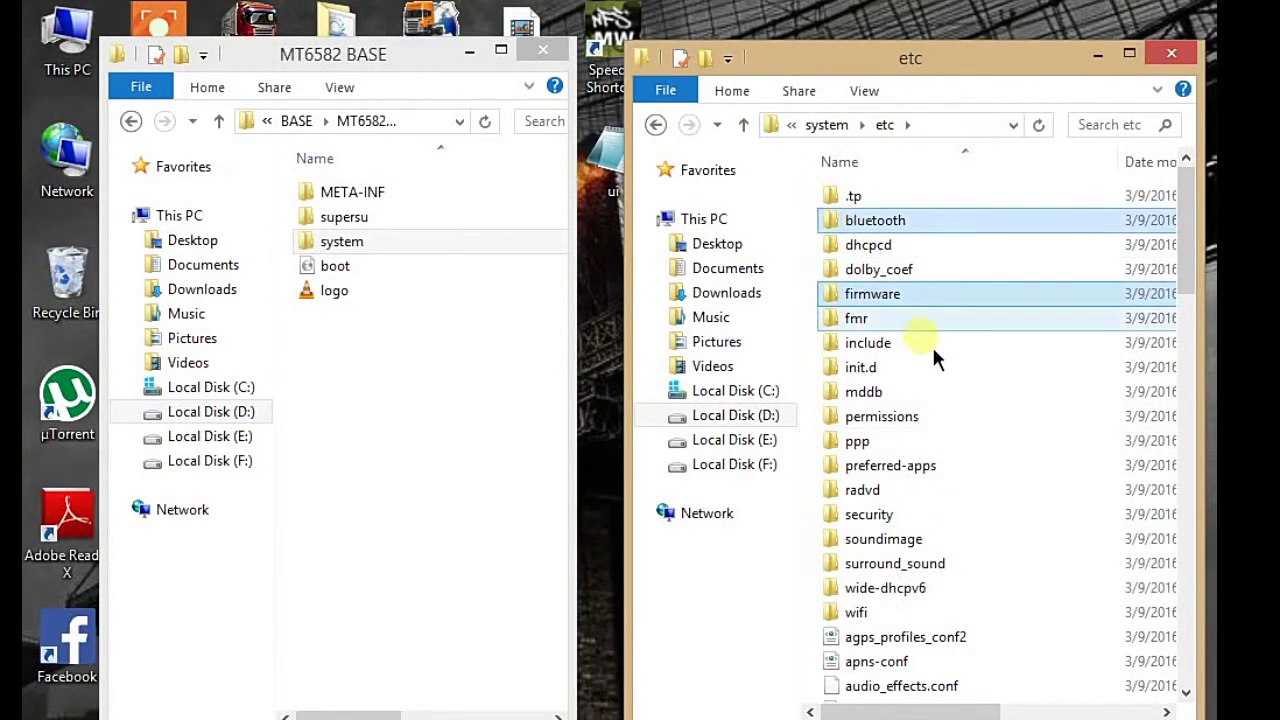
ctrl+click(856, 612)
ctrl+click(1055, 397)
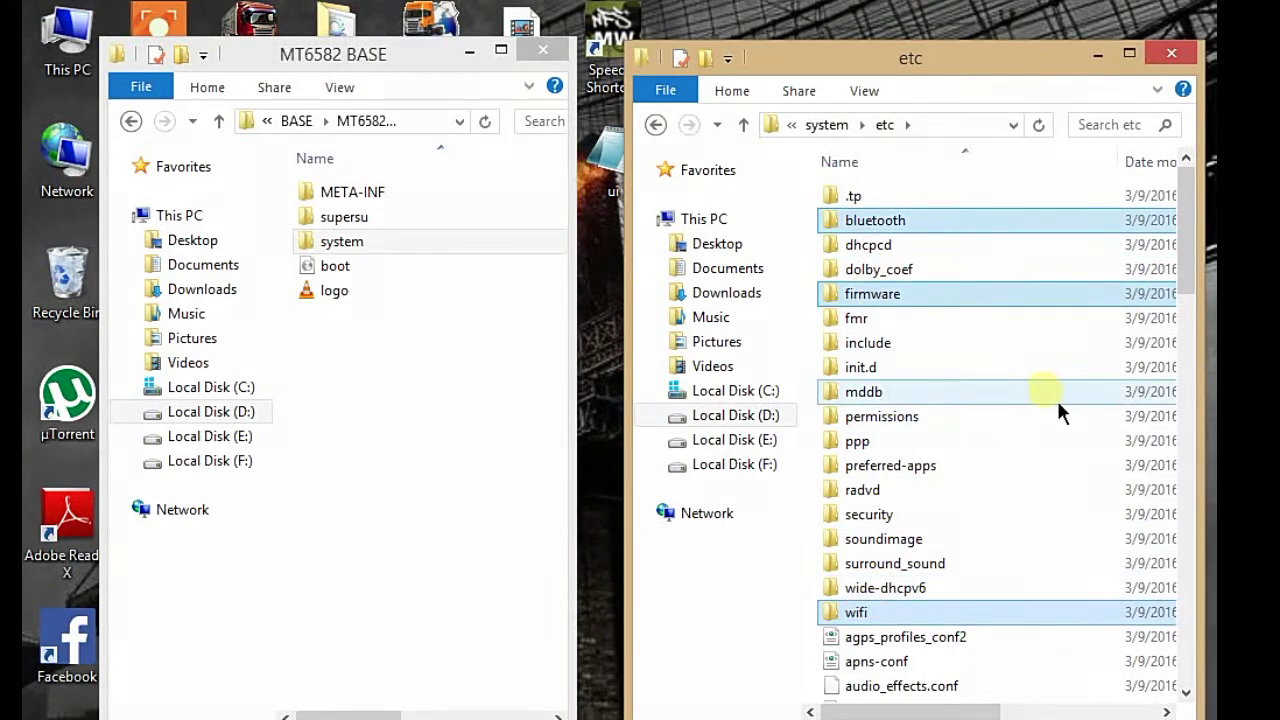
key(Delete)
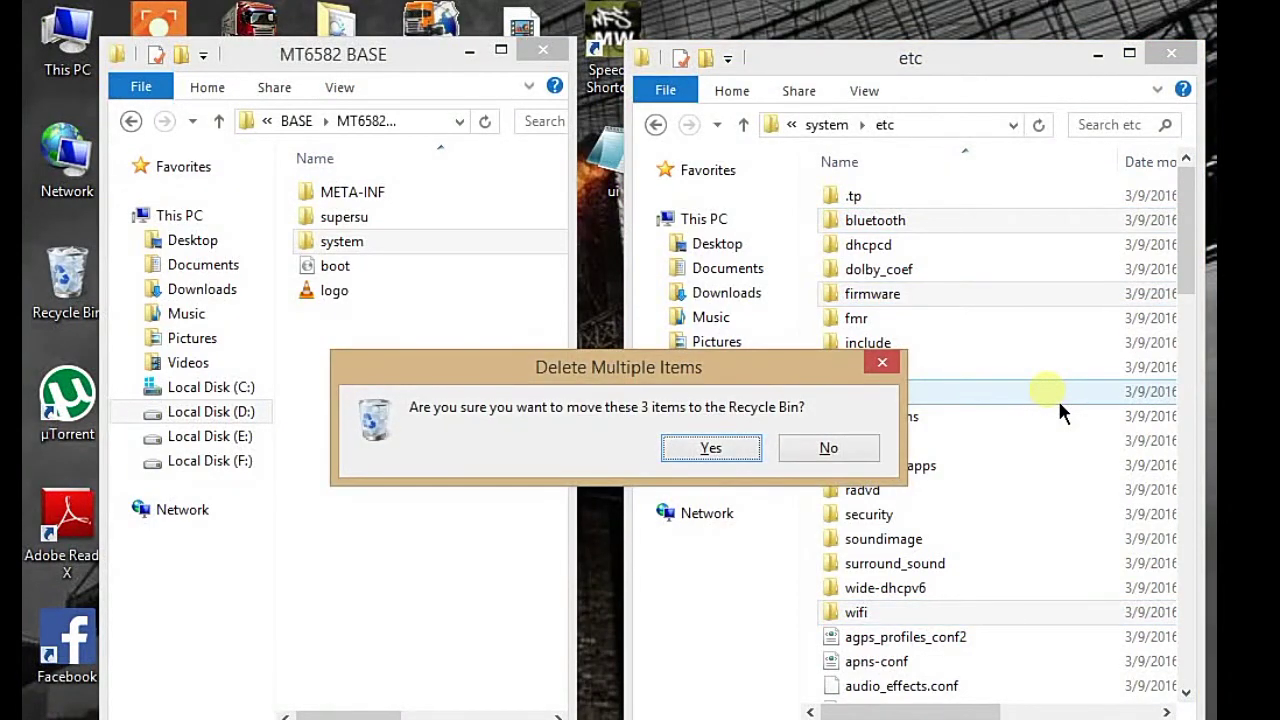
key(Return)
- Copy the bluetooth, firmware and wifi folders from system/etc of MT6582 BASE into the etc folder of MT6582 PORT
double_click(366, 249)
double_click(352, 268)
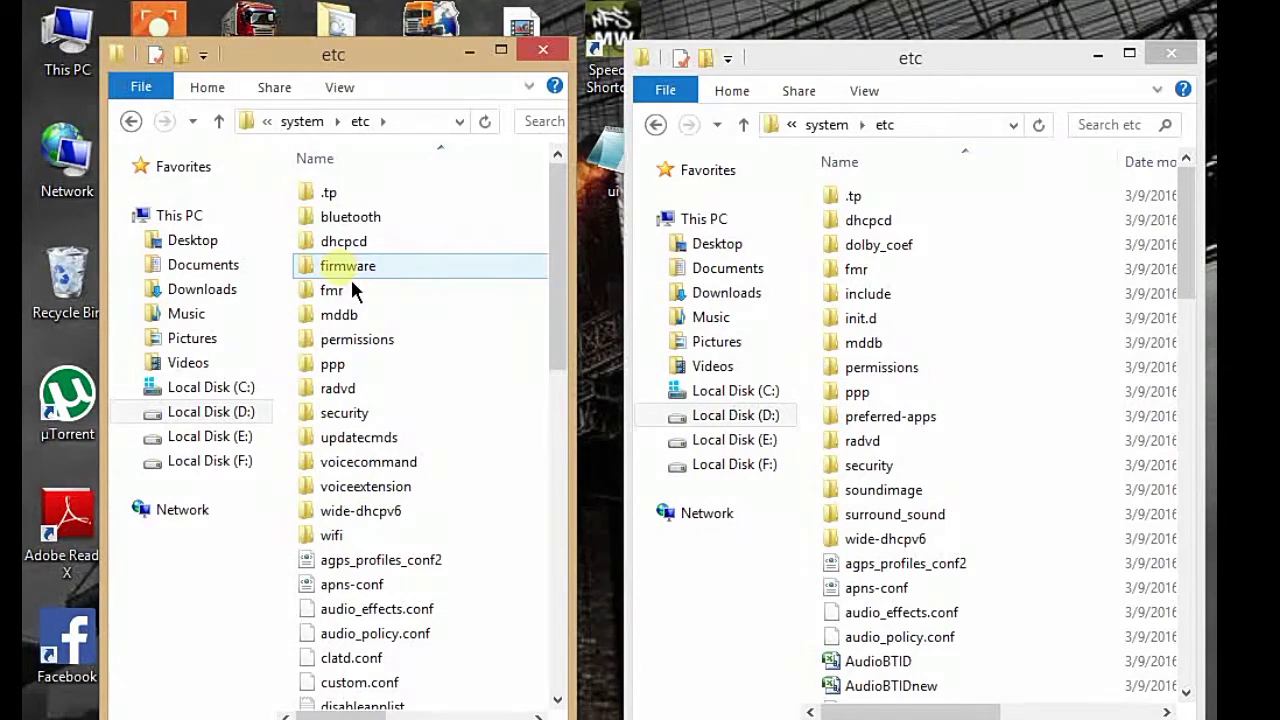
click(350, 268)
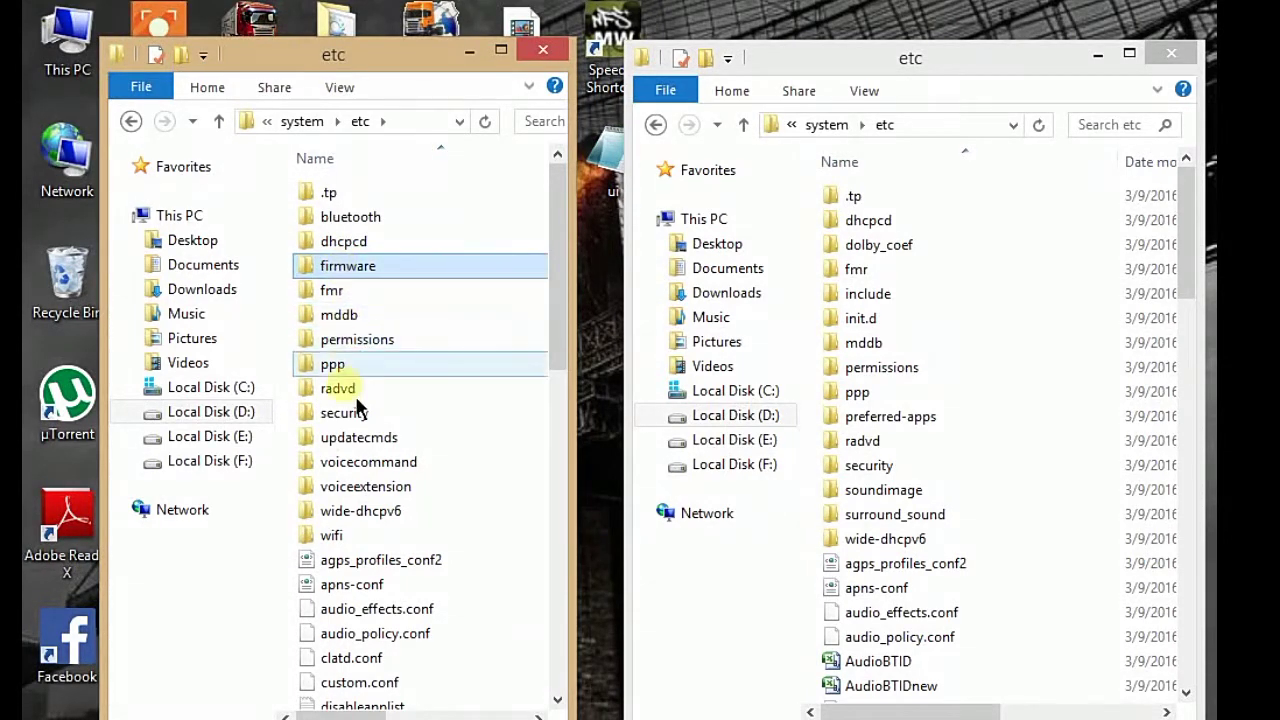
ctrl+click(352, 536)
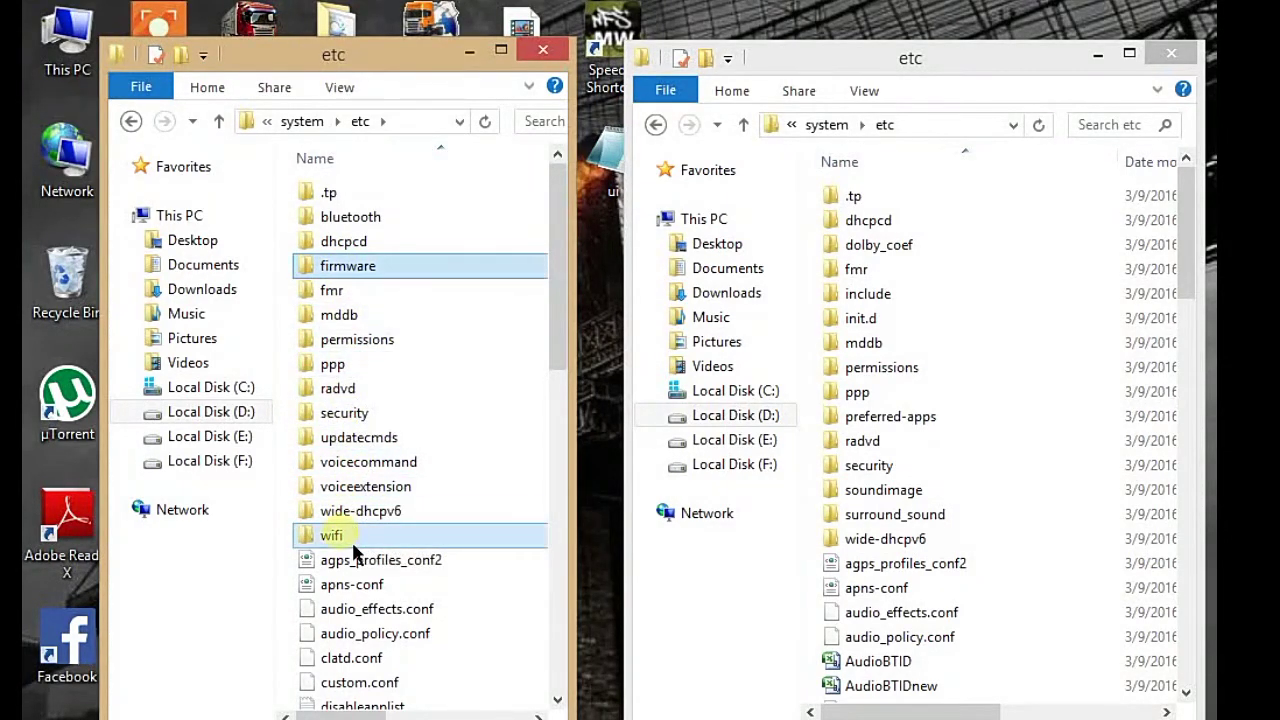
ctrl+click(368, 222)
right_click(390, 214)
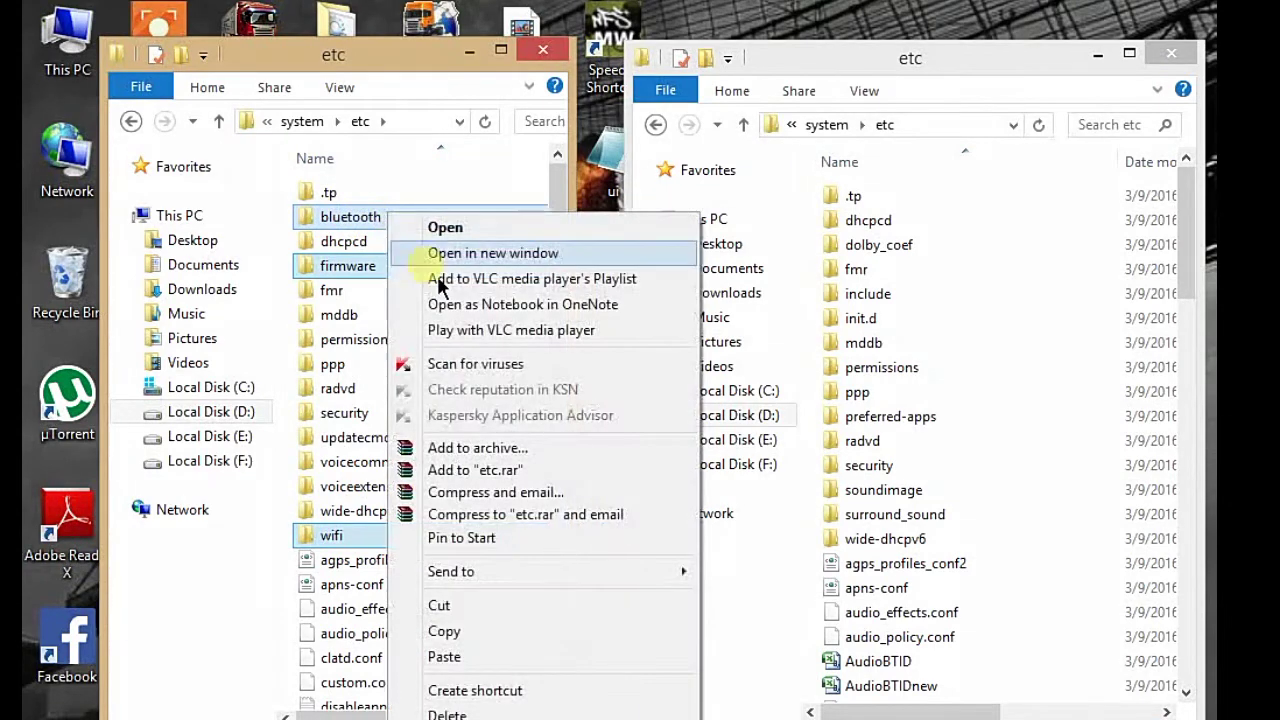
click(471, 637)
right_click(1030, 361)
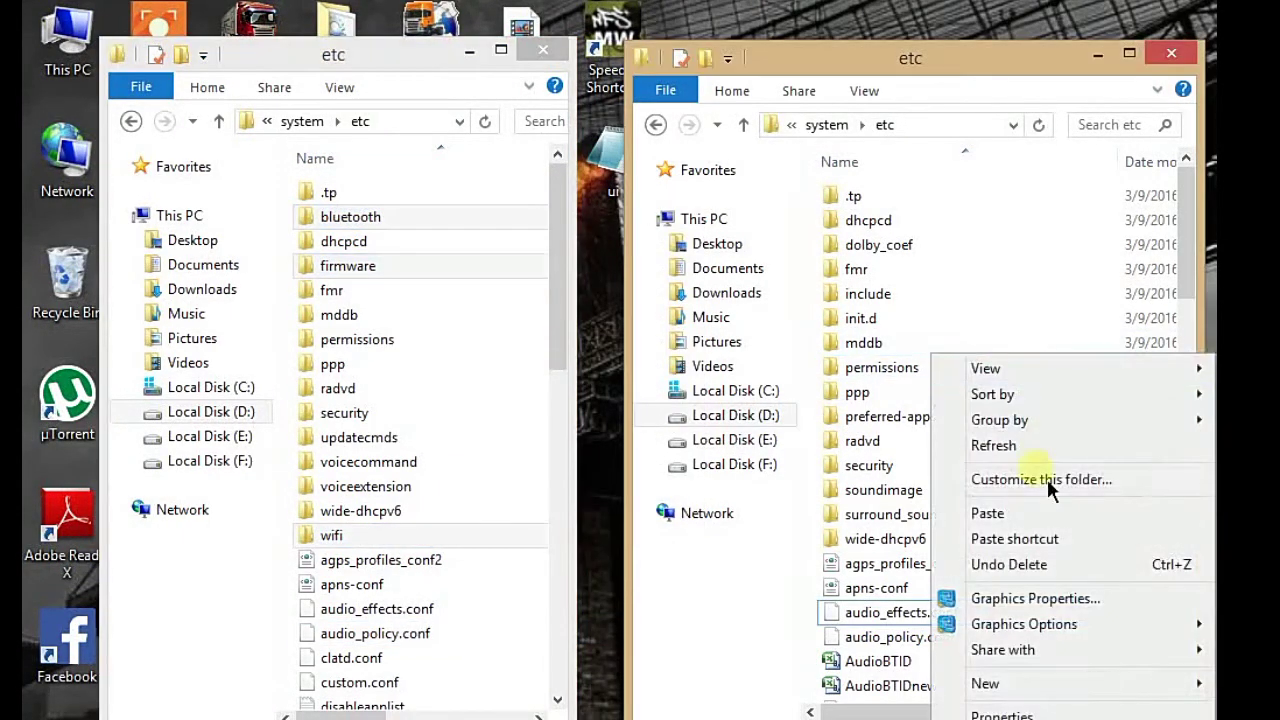
click(1024, 511)
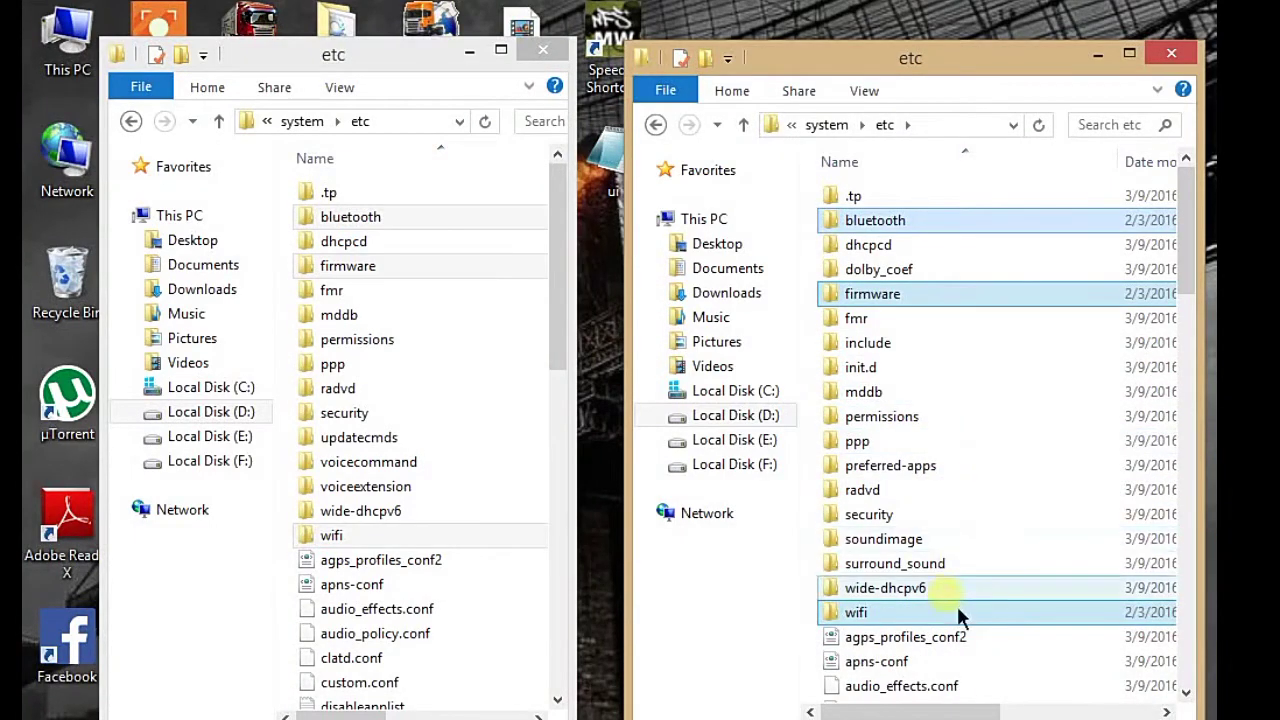
- Return both windows from the etc folders to the top level of MT6582 BASE and MT6582 PORT
click(743, 124)
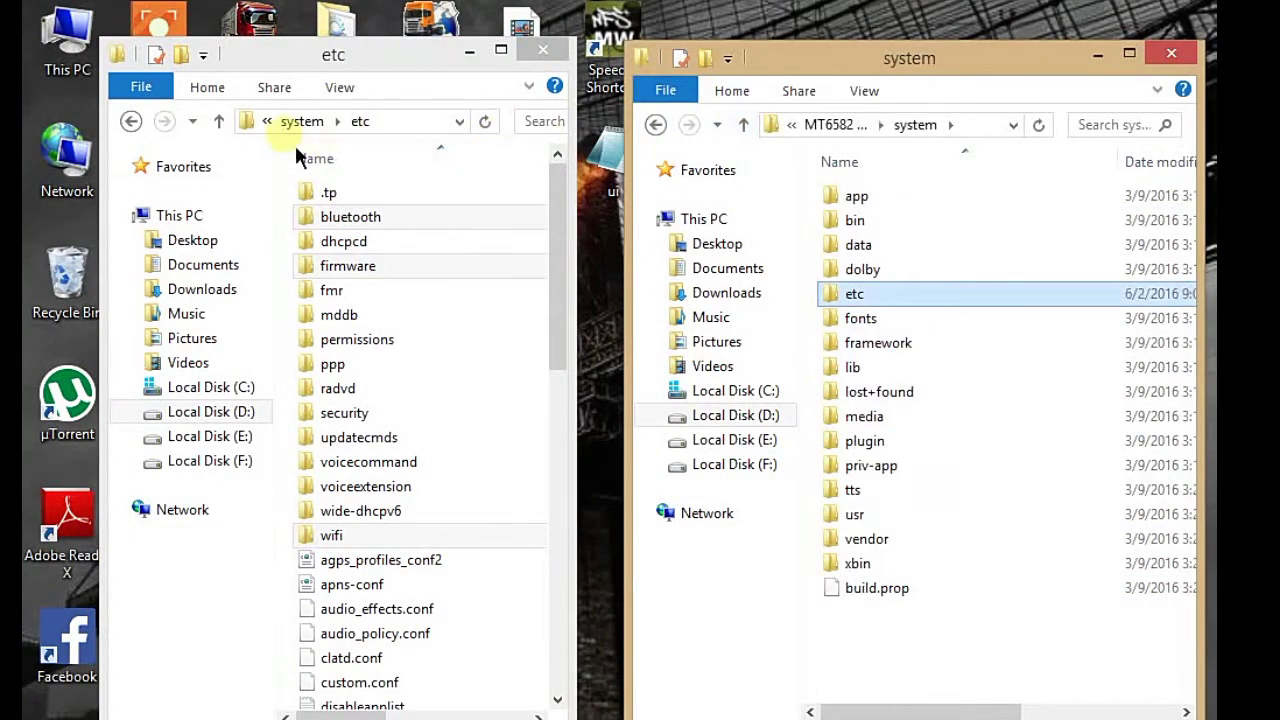
click(219, 121)
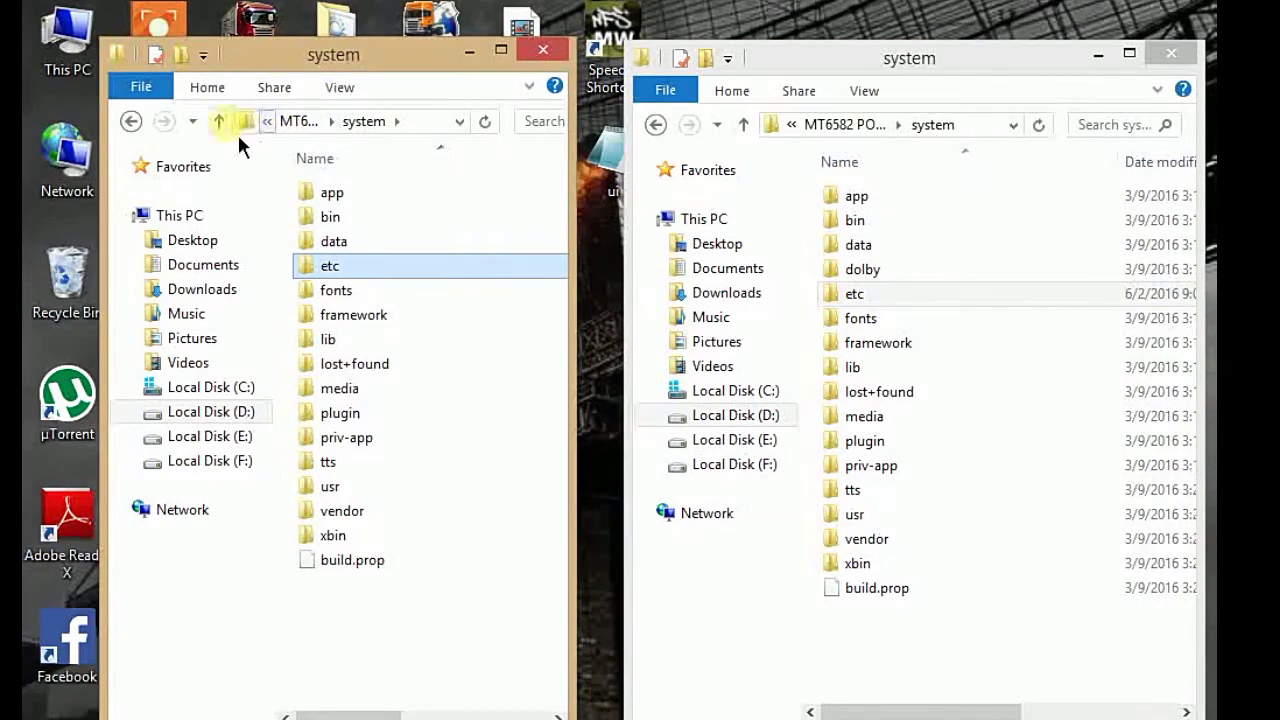
click(219, 121)
click(743, 124)
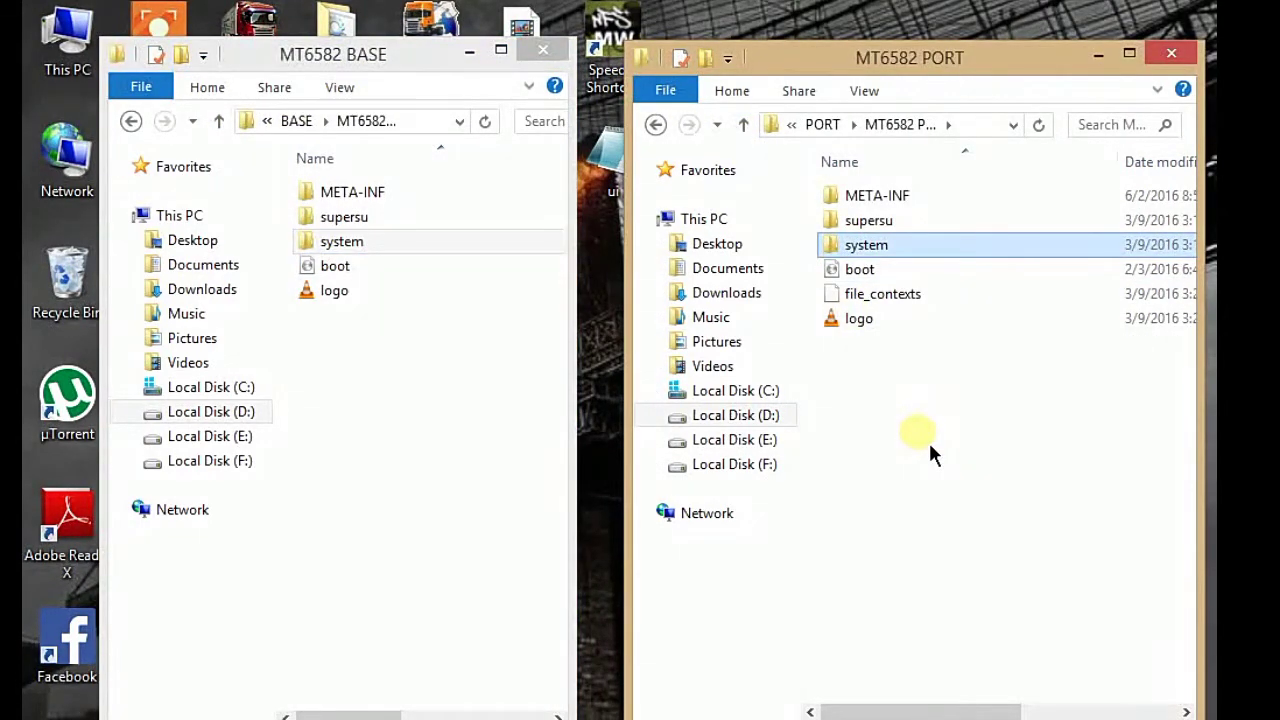
- Delete the egl and hw folders from the system/lib folder of MT6582 PORT
double_click(903, 250)
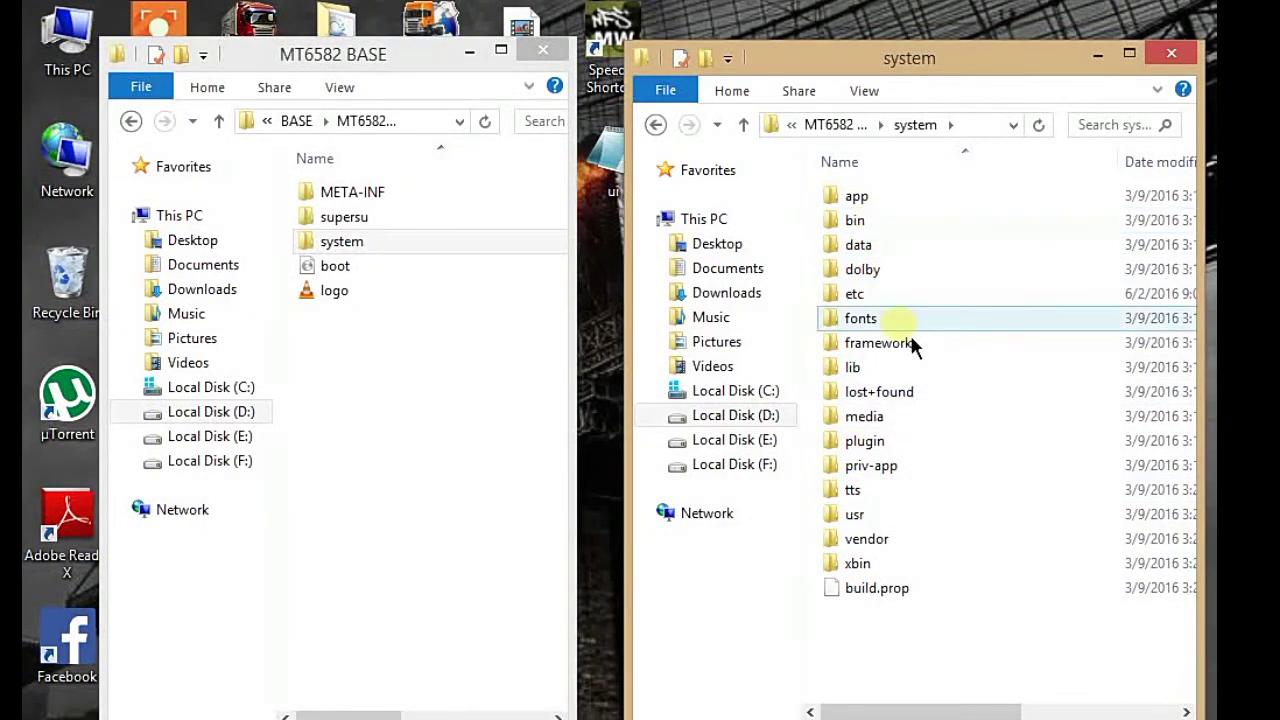
double_click(858, 368)
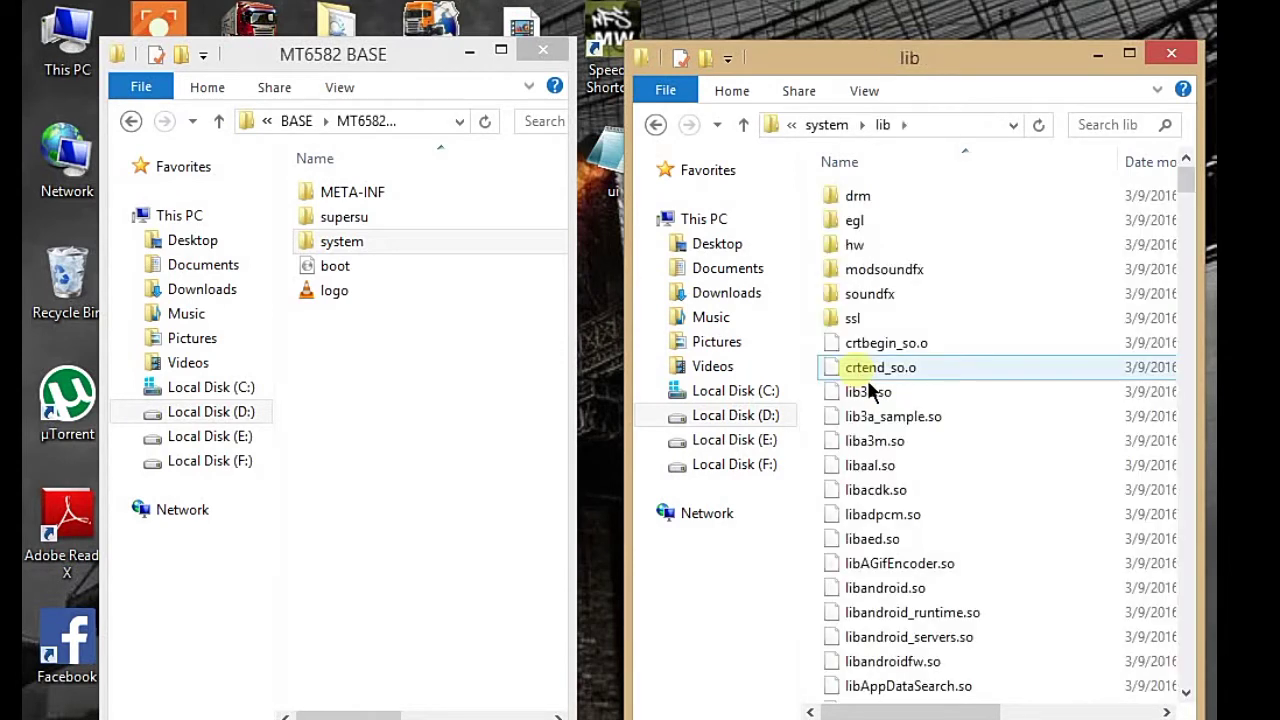
click(875, 222)
ctrl+click(873, 244)
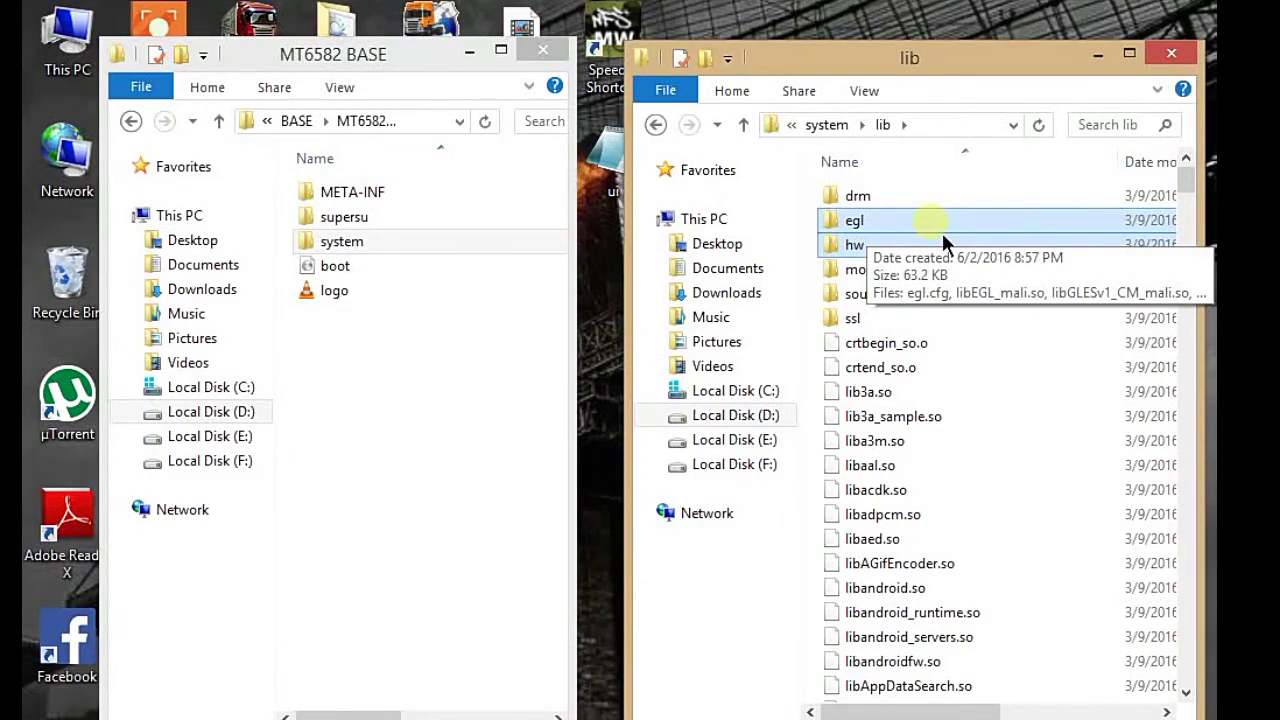
key(Delete)
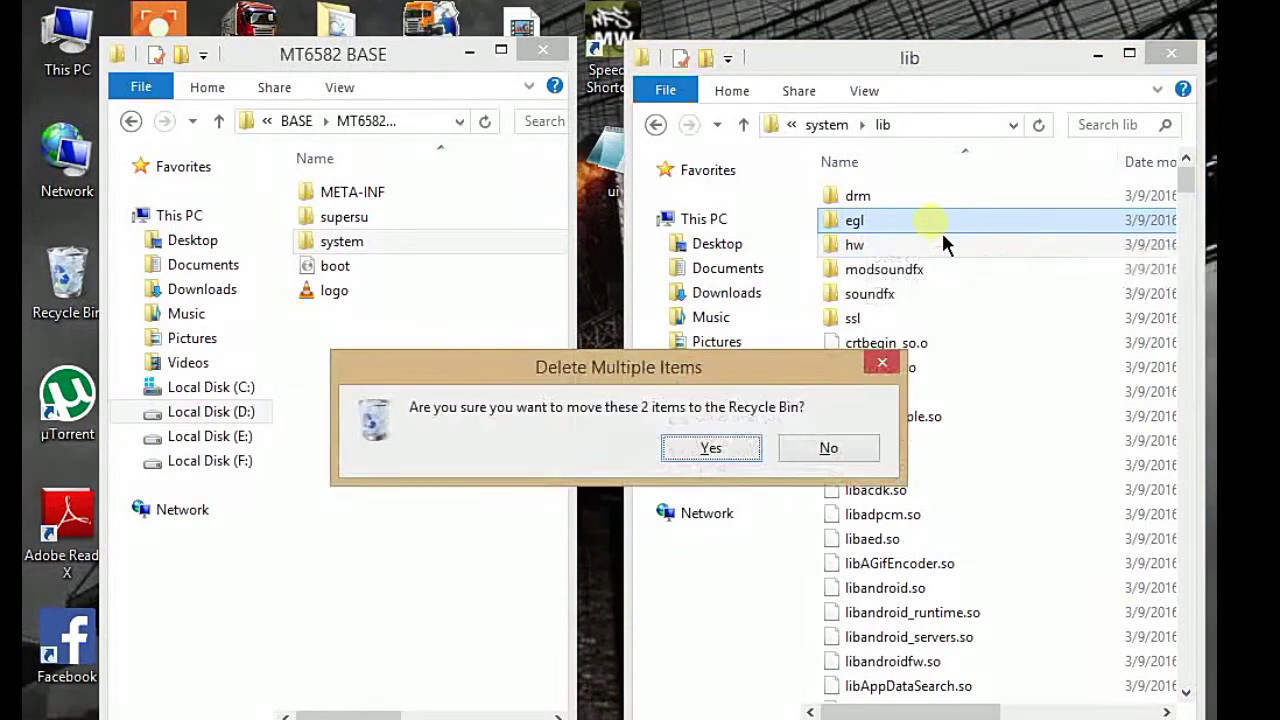
key(Return)
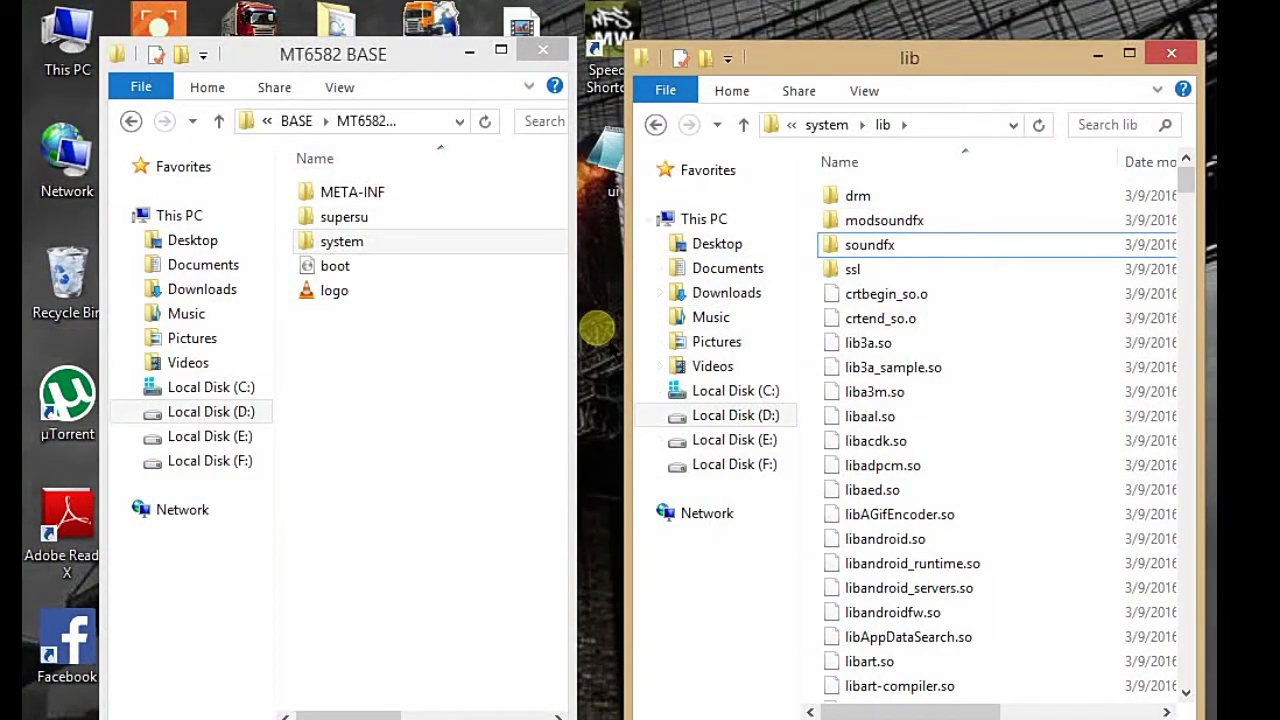
click(385, 243)
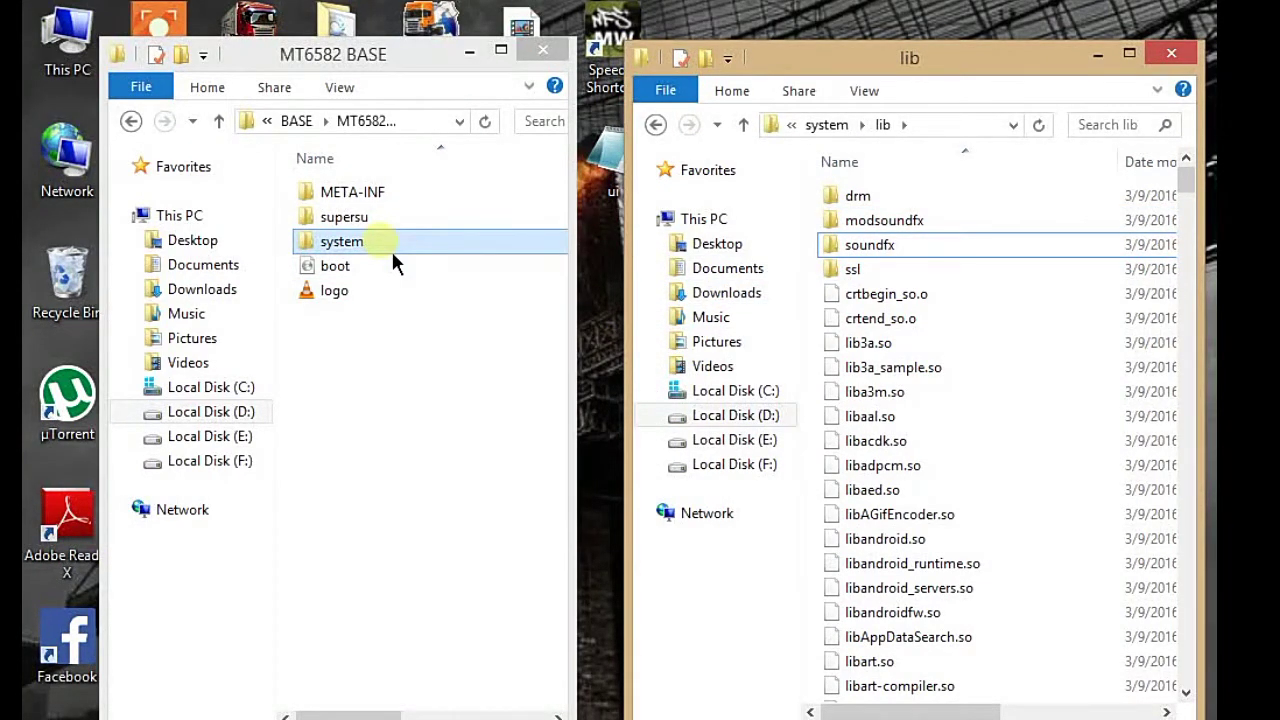
double_click(391, 249)
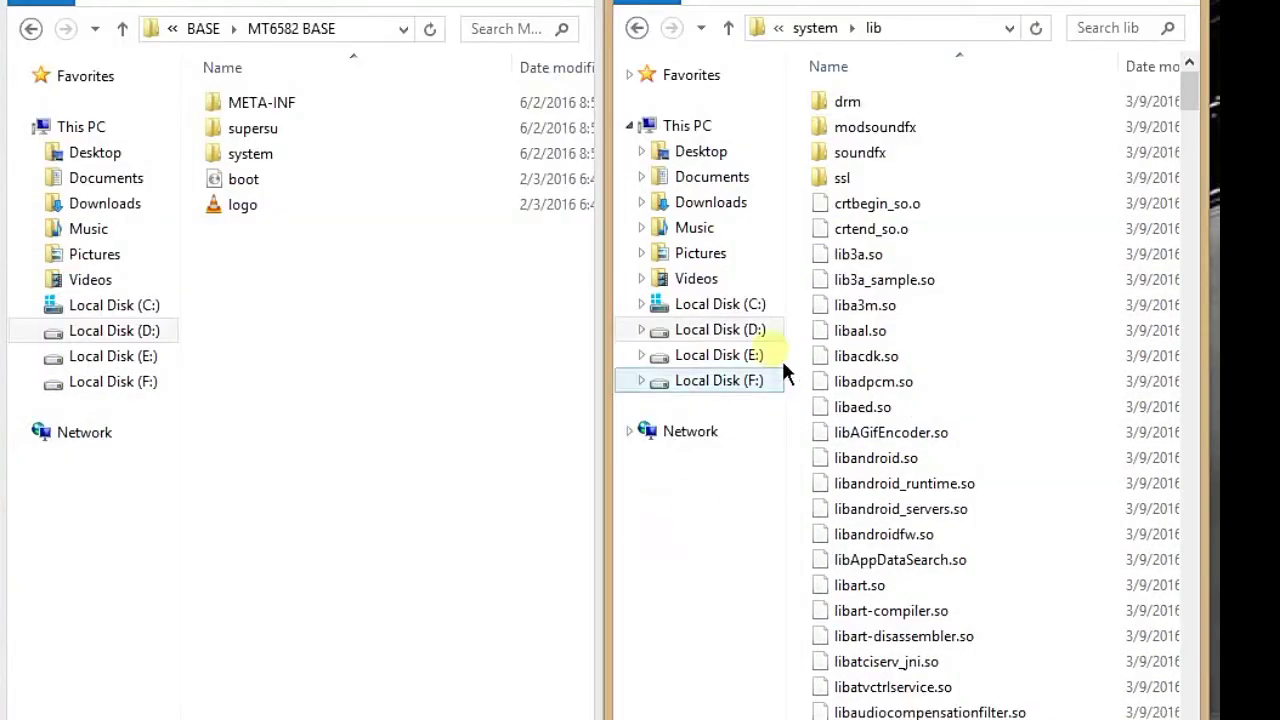
click(840, 360)
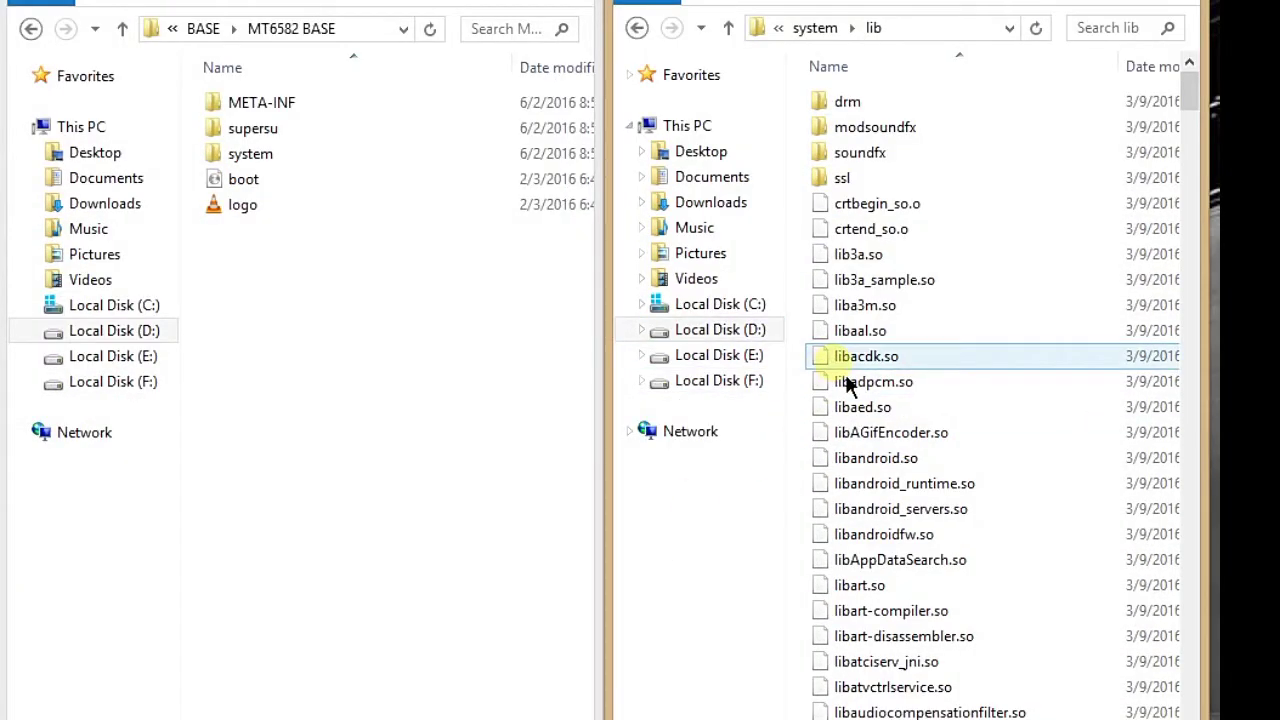
click(803, 303)
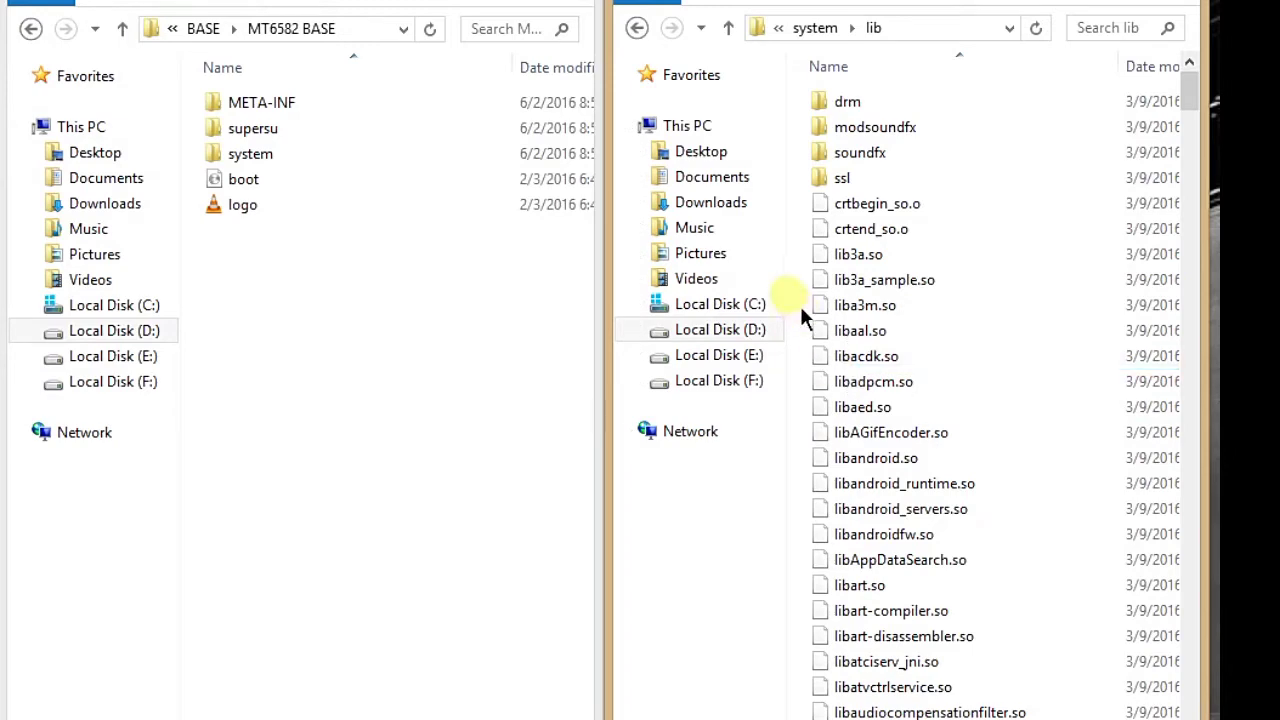
- Open the system/lib folder of MT6582 BASE
click(385, 129)
double_click(312, 158)
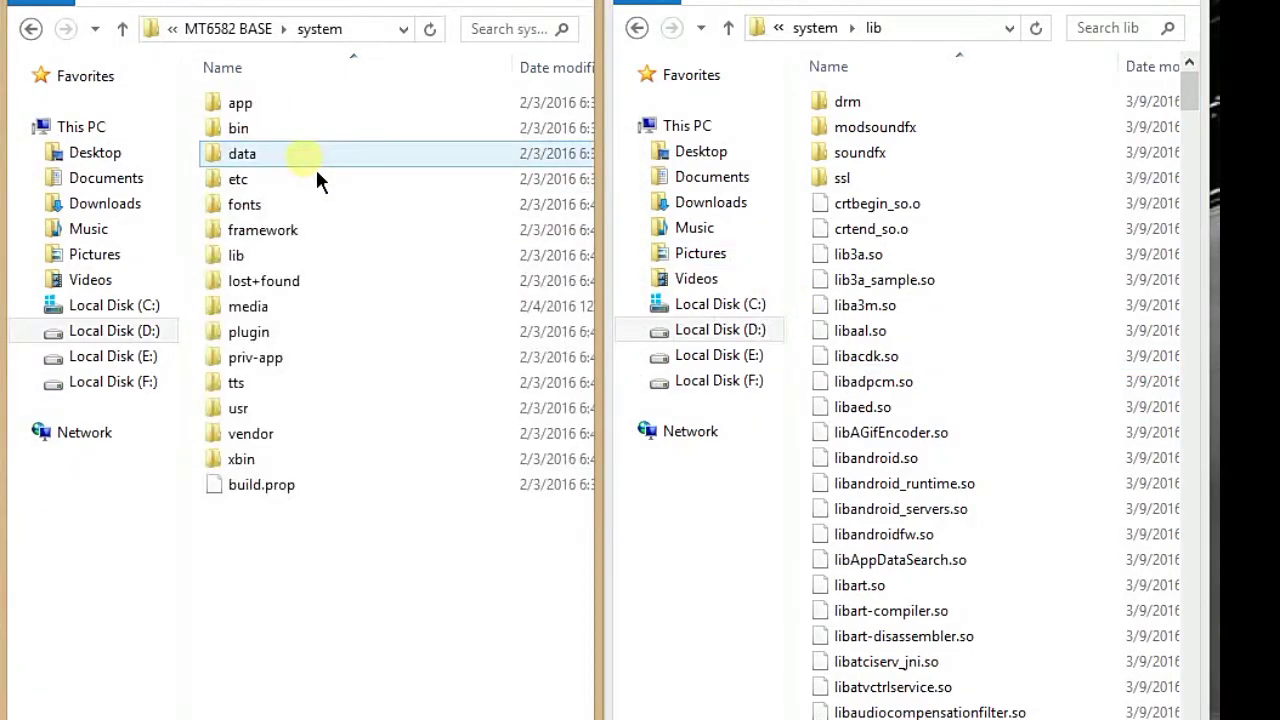
click(248, 262)
double_click(252, 266)
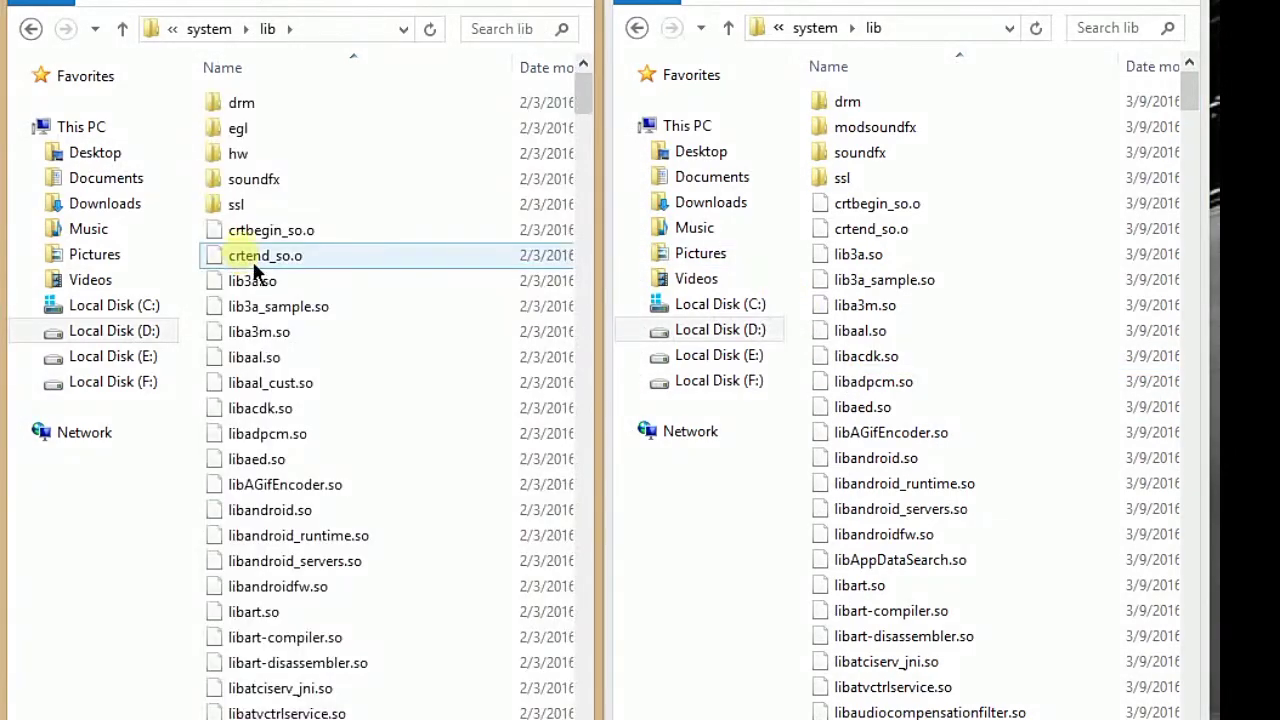
click(272, 240)
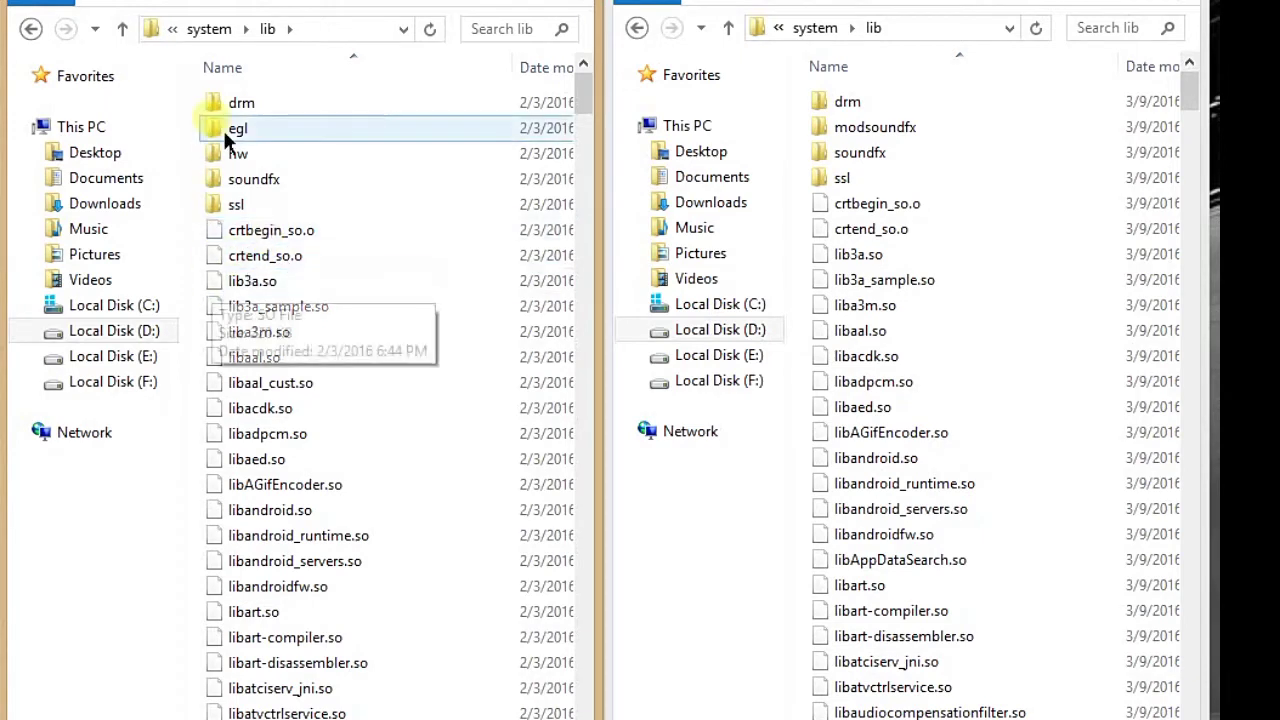
click(198, 148)
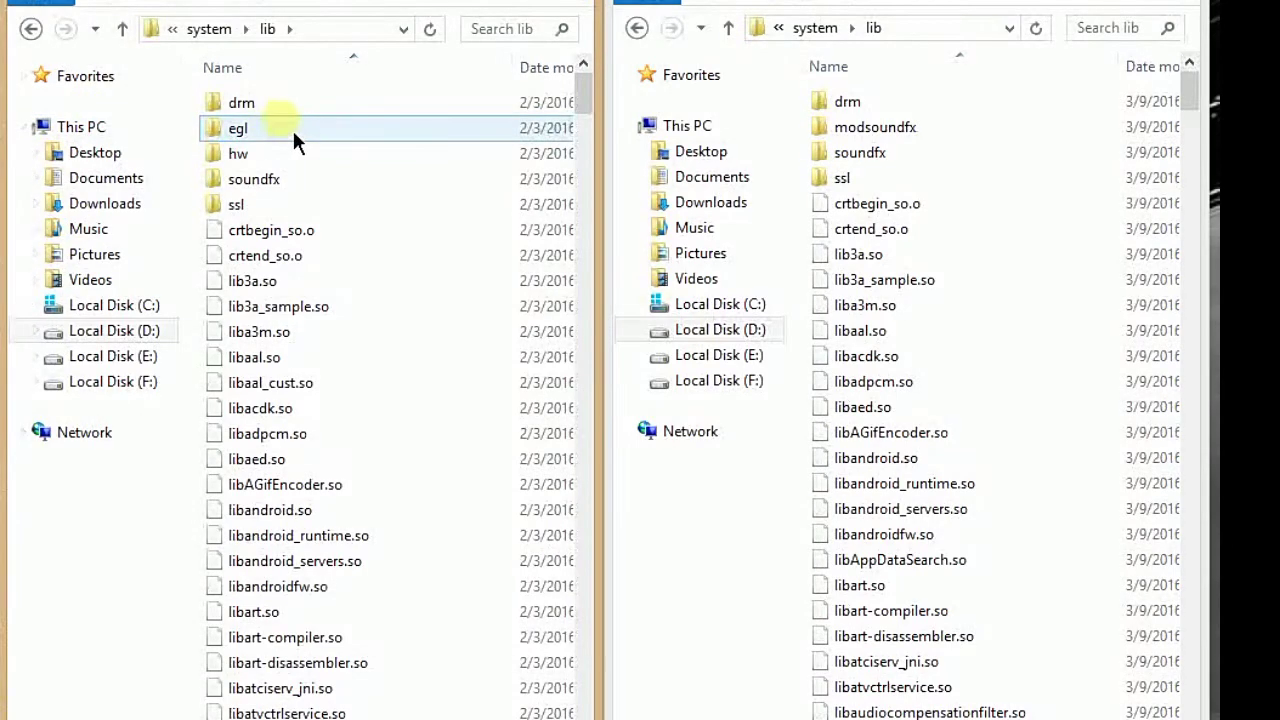
- Copy the egl and hw folders from system/lib of MT6582 BASE into the lib folder of MT6582 PORT
click(258, 134)
ctrl+click(262, 154)
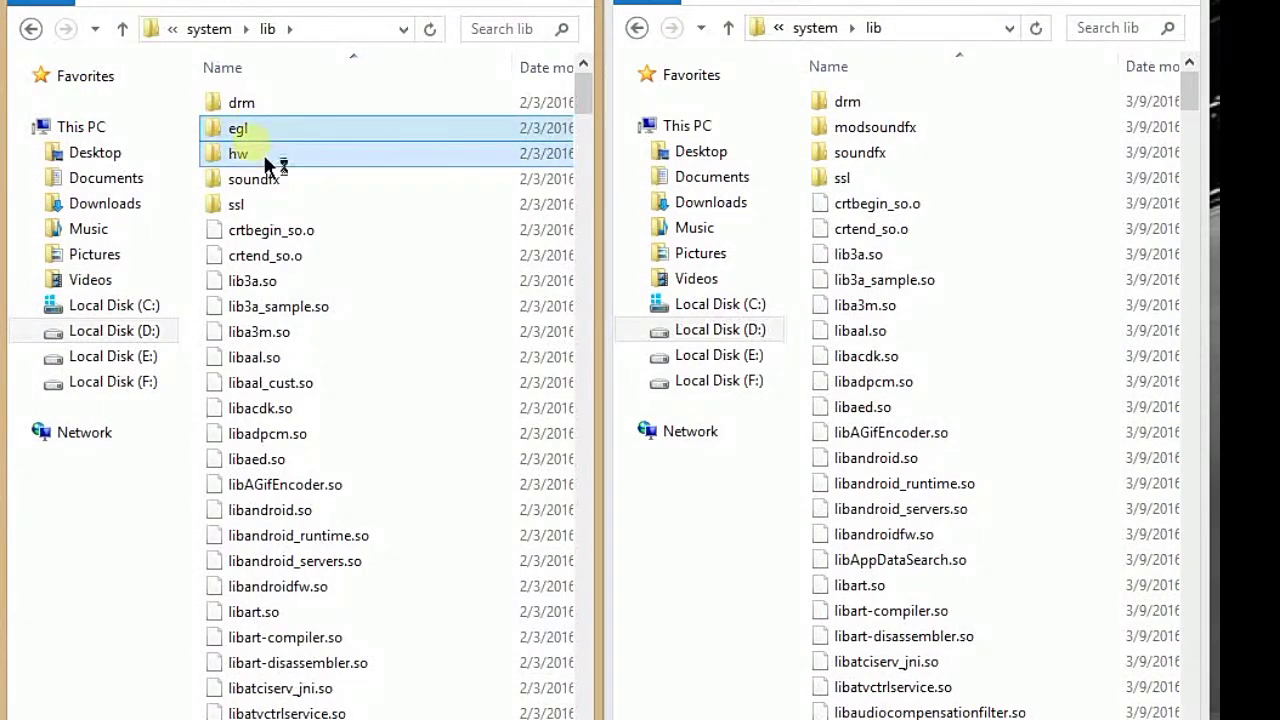
right_click(262, 152)
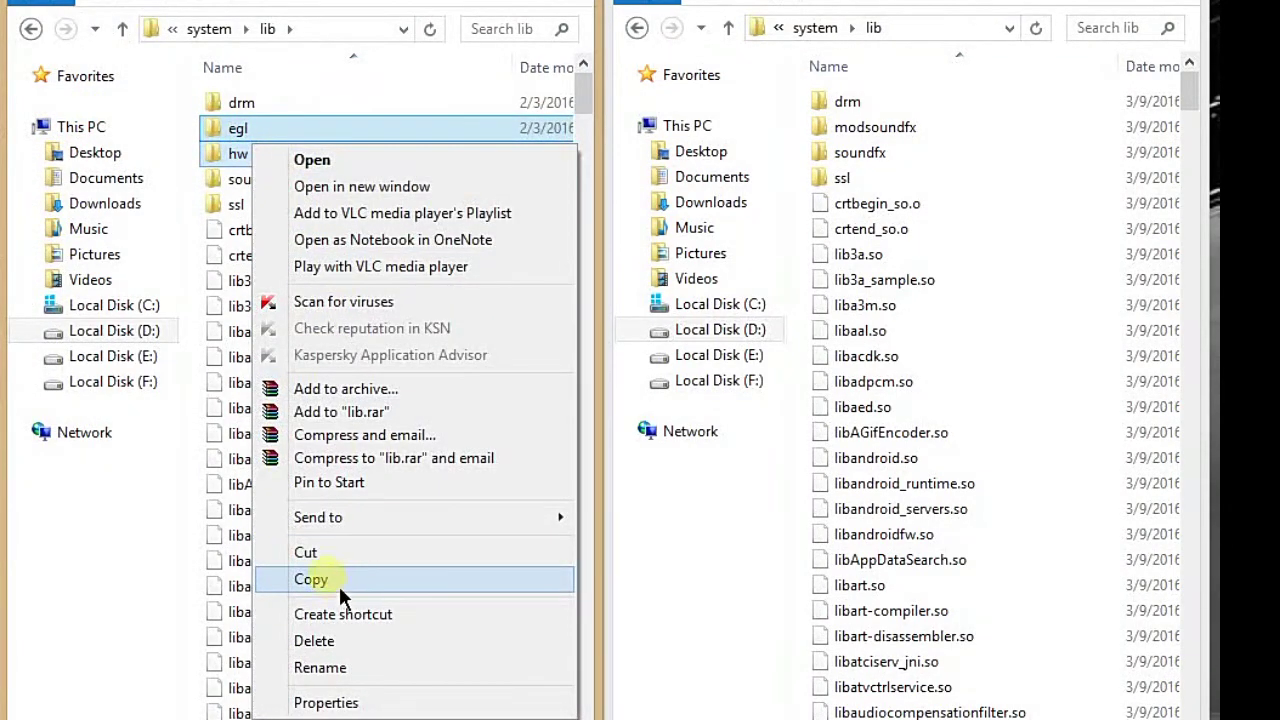
click(340, 581)
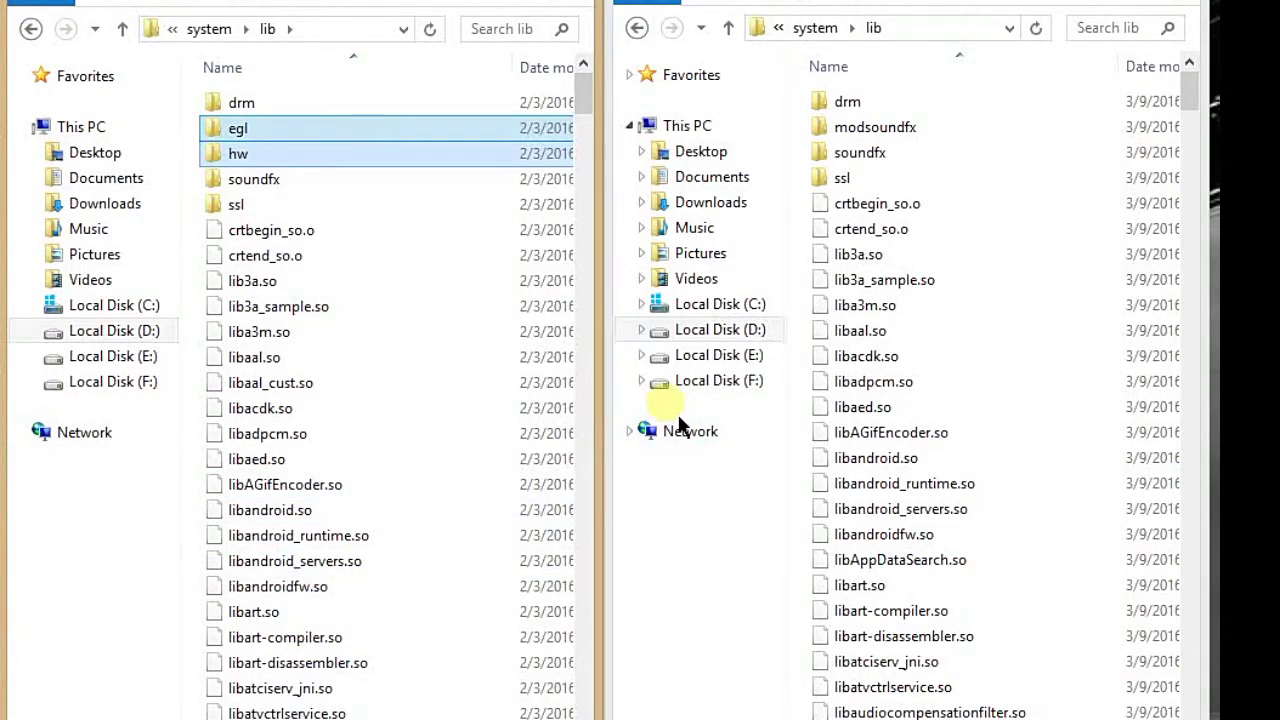
right_click(962, 145)
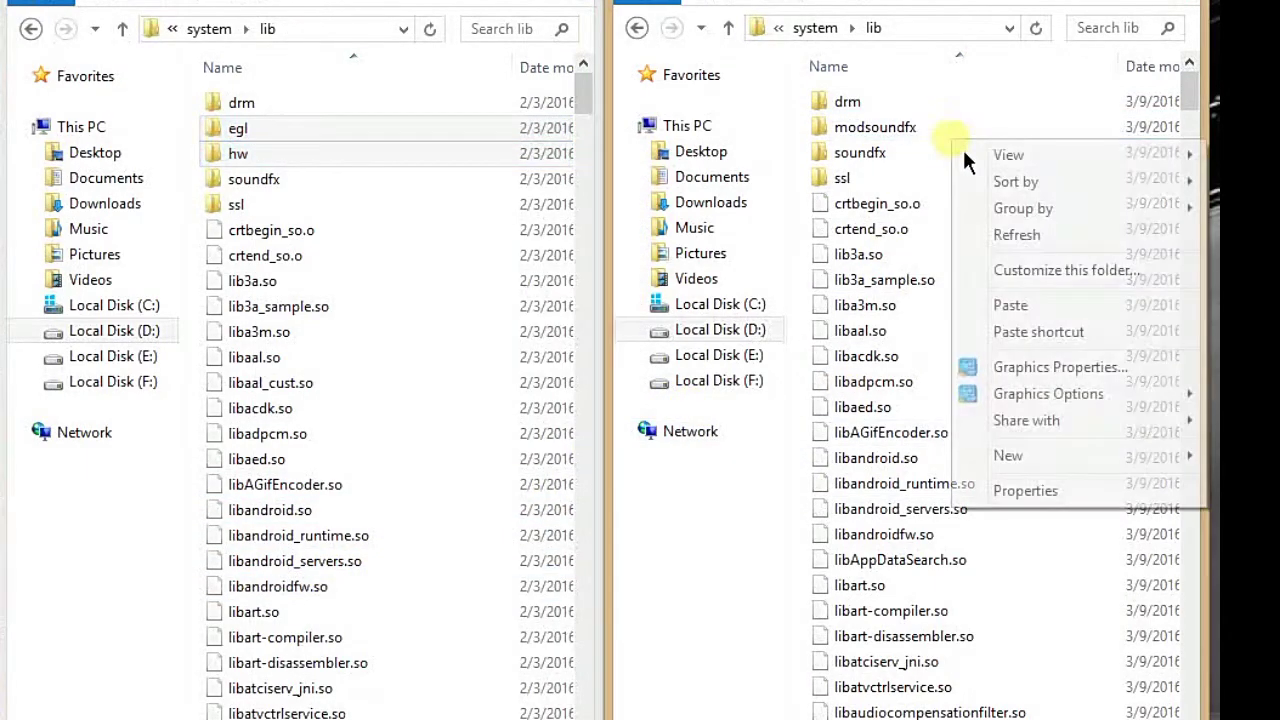
click(1093, 309)
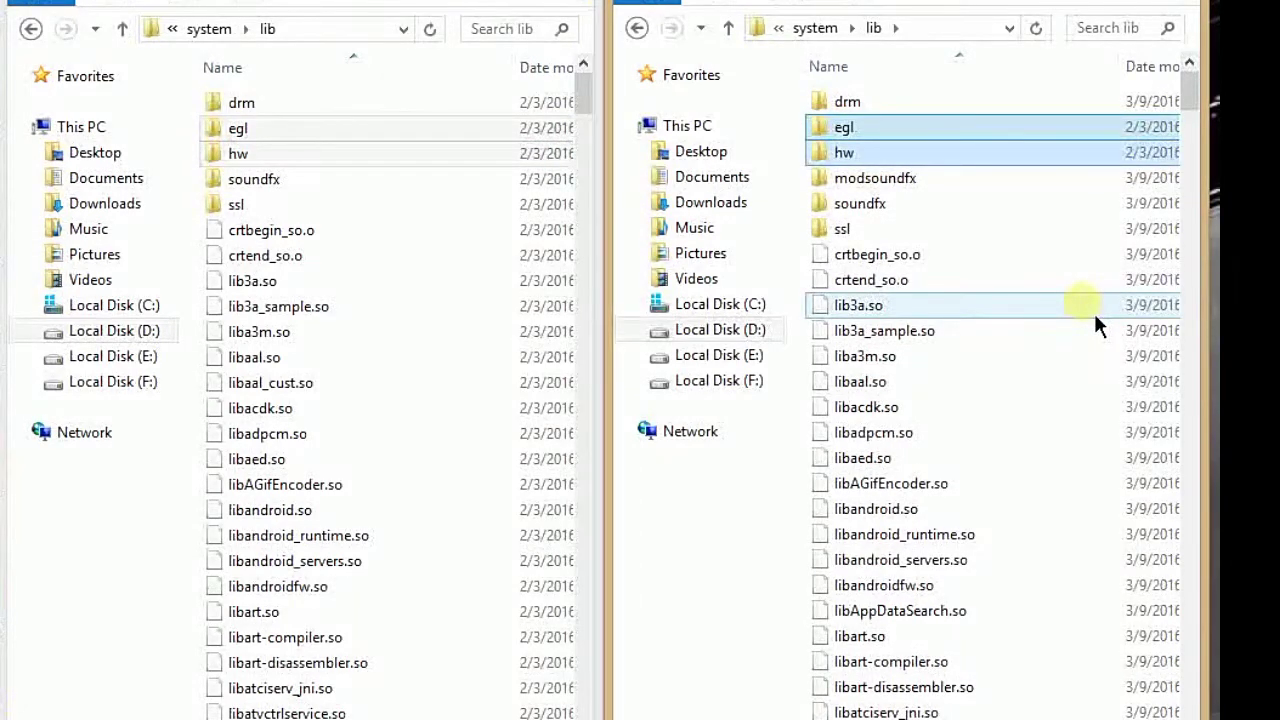
click(1000, 260)
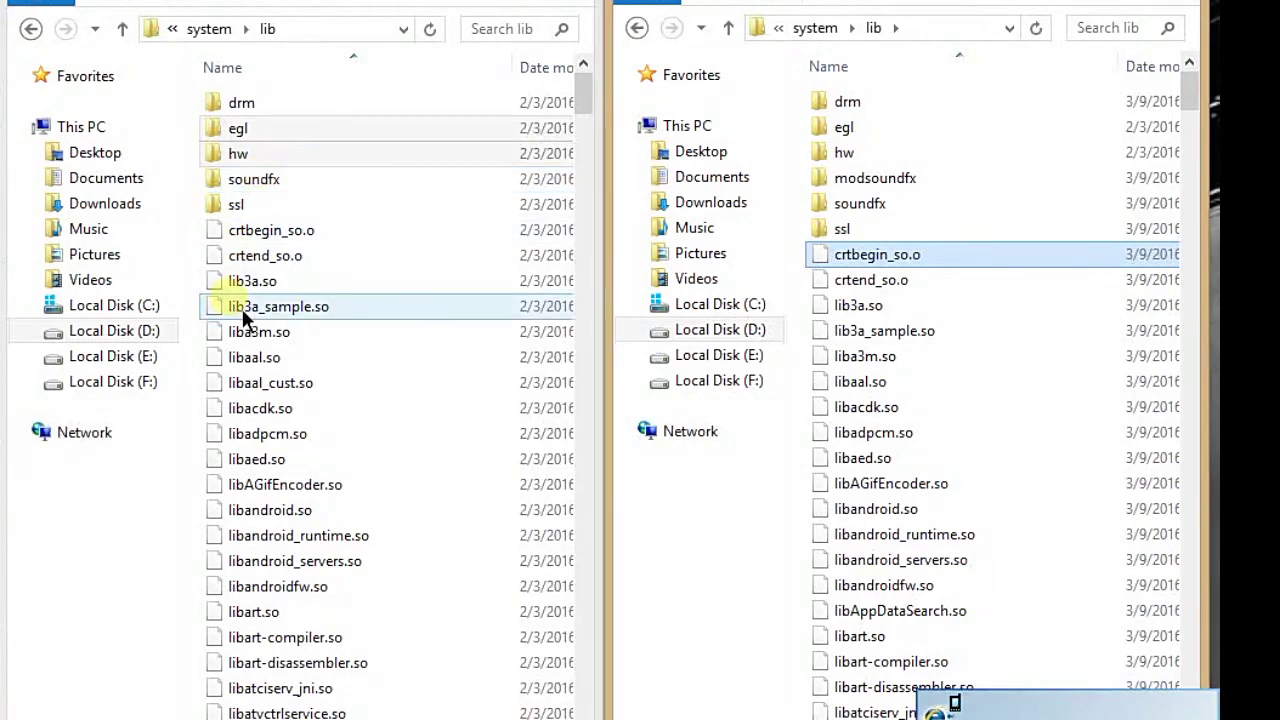
- Copy libaal.so and all libaudio files, from libaudiocompensationfilter.so through libaudioutils.so, in the lib folder of MT6582 BASE
scroll(258, 338, down, 3)
scroll(258, 338, down, 2)
scroll(305, 366, down, 5)
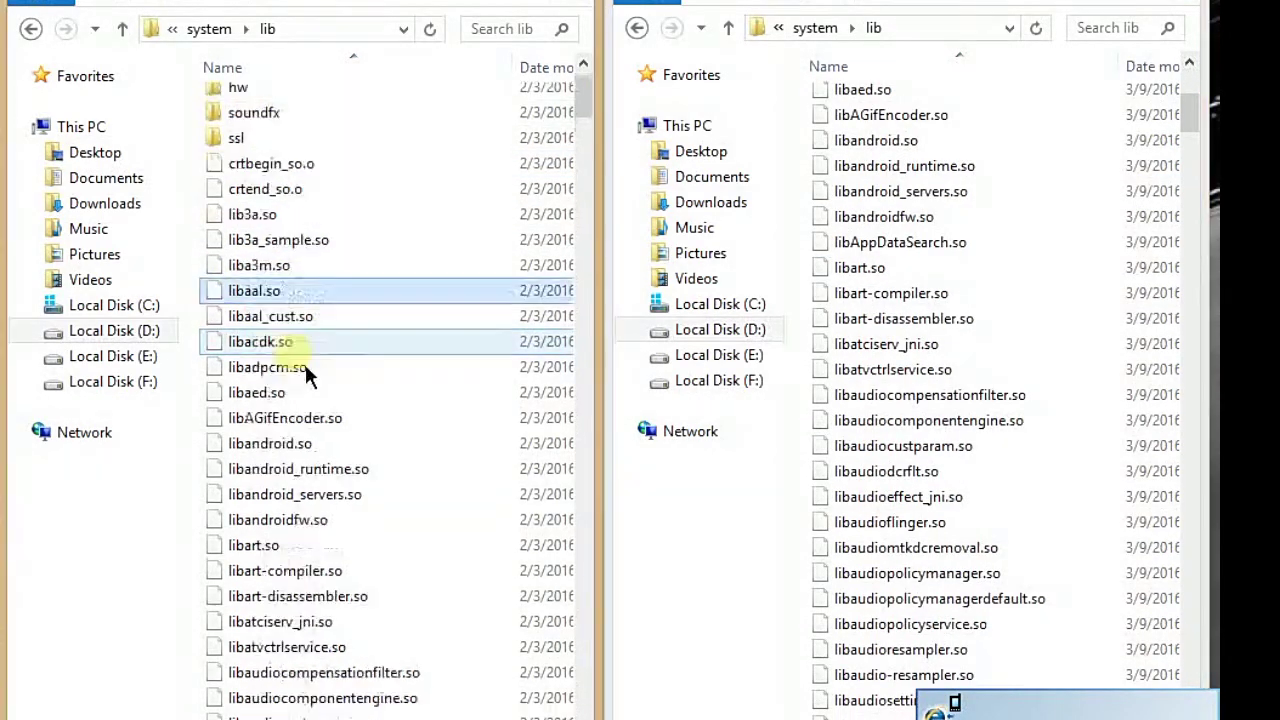
scroll(303, 360, down, 3)
scroll(300, 357, up, 2)
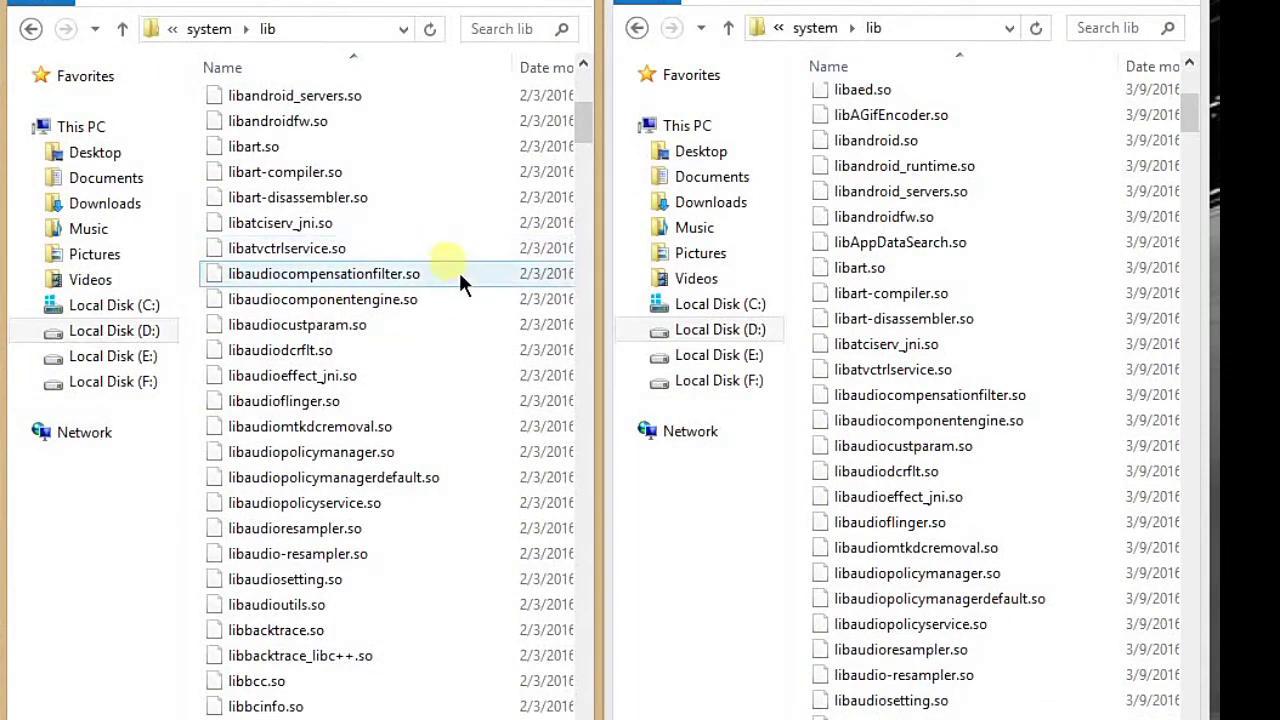
click(335, 274)
ctrl+click(320, 299)
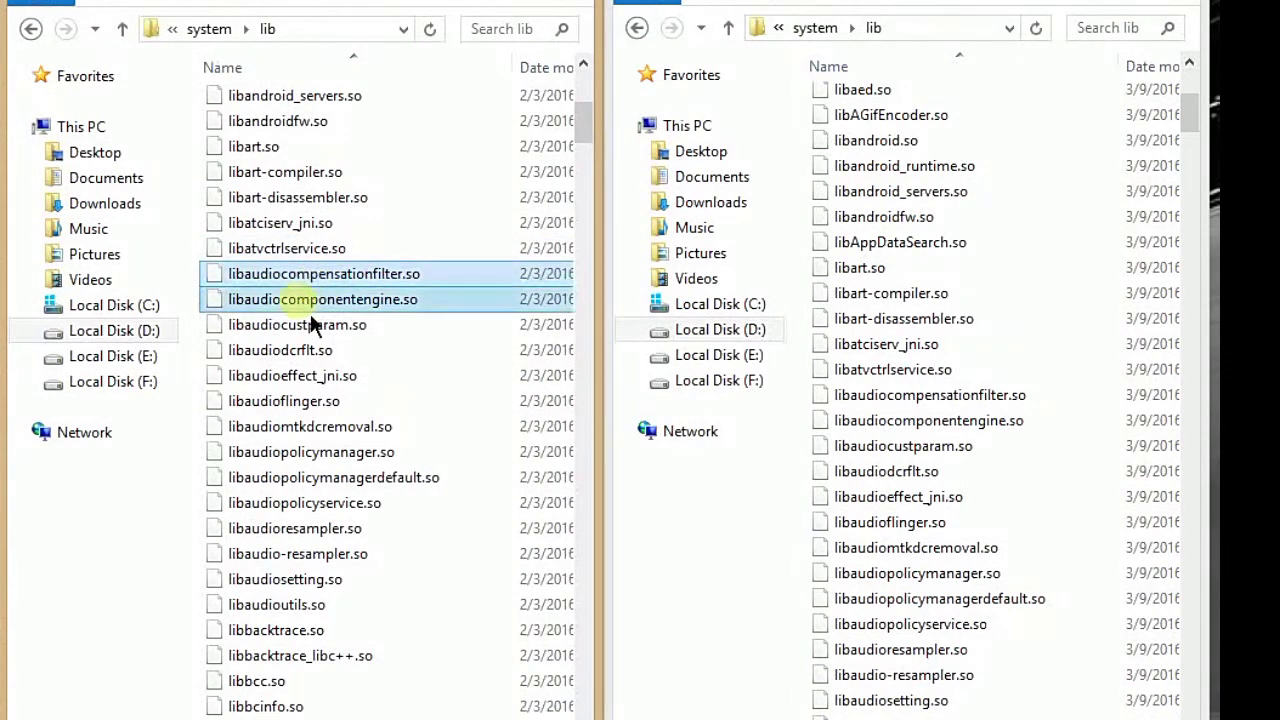
ctrl+click(300, 325)
ctrl+click(300, 350)
ctrl+click(298, 375)
ctrl+click(295, 401)
ctrl+click(290, 427)
ctrl+click(297, 453)
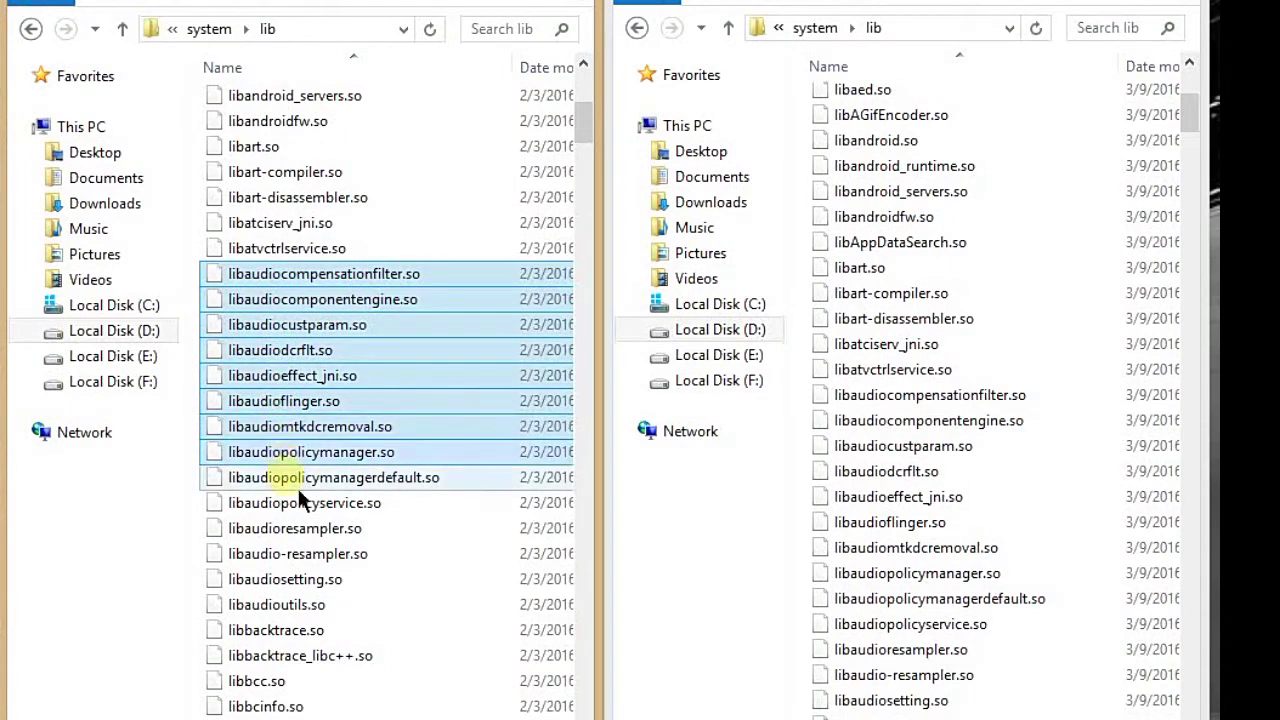
ctrl+click(297, 479)
ctrl+click(290, 504)
ctrl+click(284, 528)
ctrl+click(284, 553)
ctrl+click(284, 578)
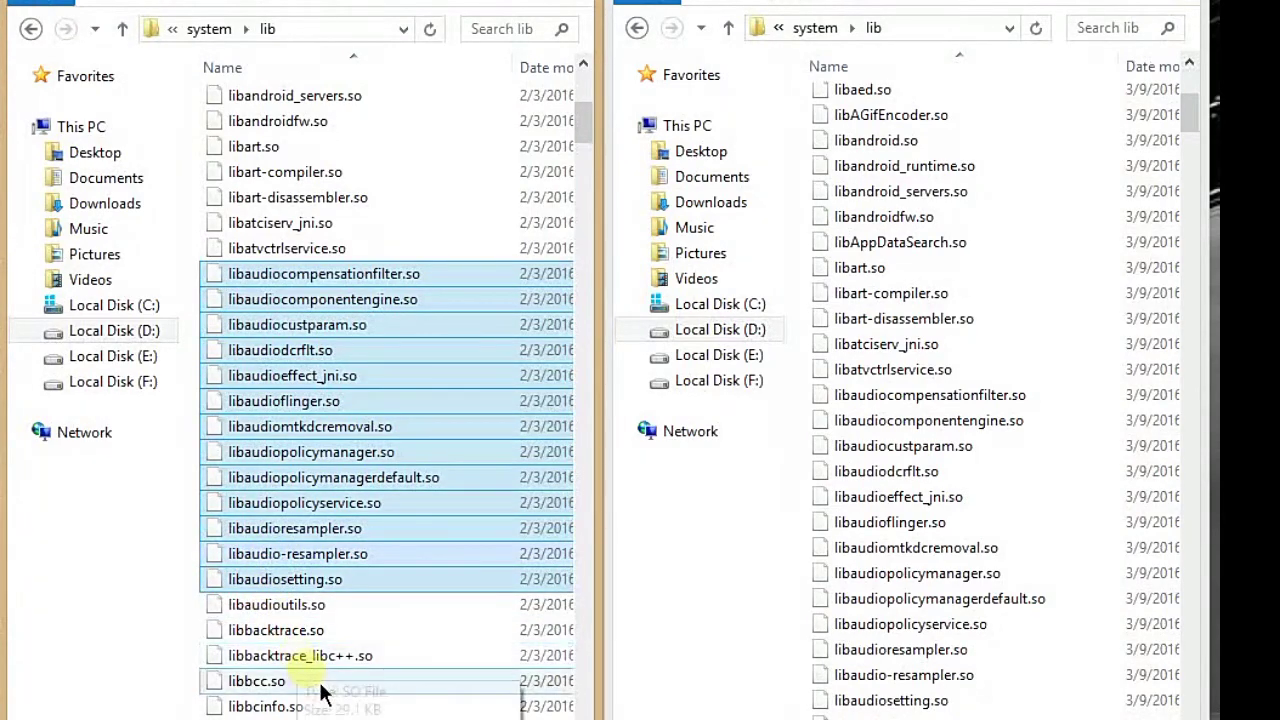
ctrl+click(300, 604)
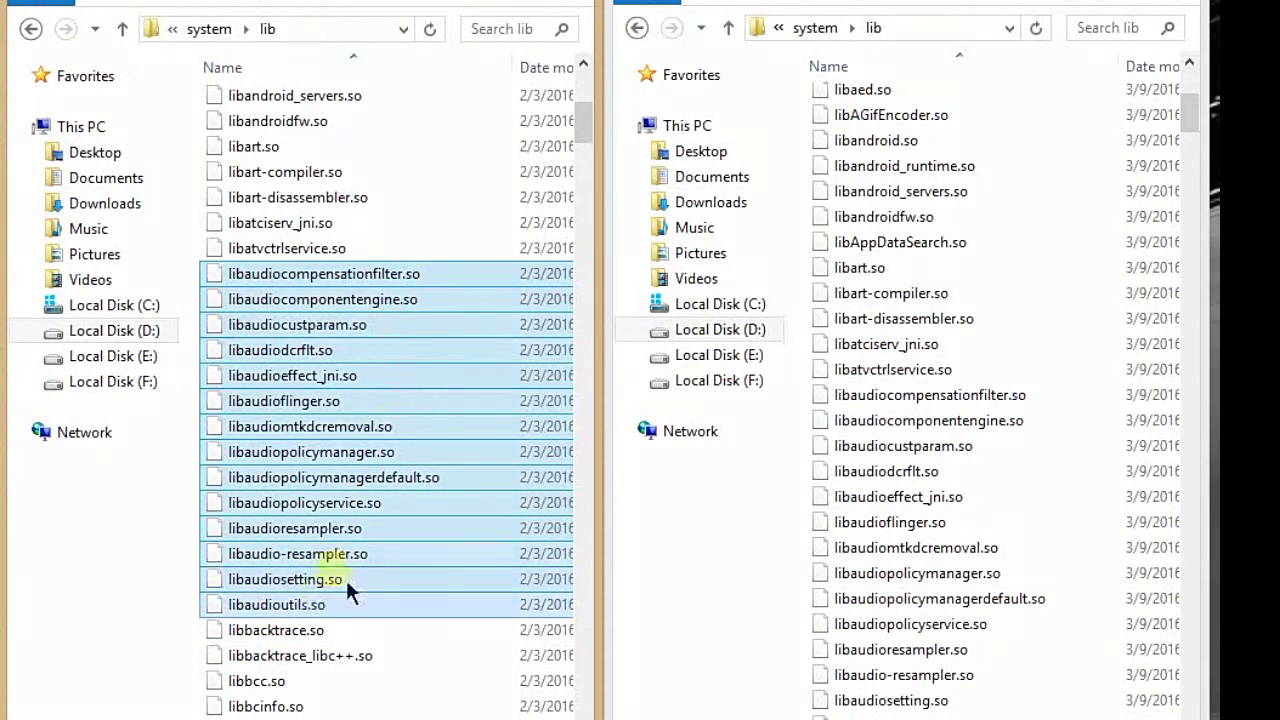
right_click(288, 432)
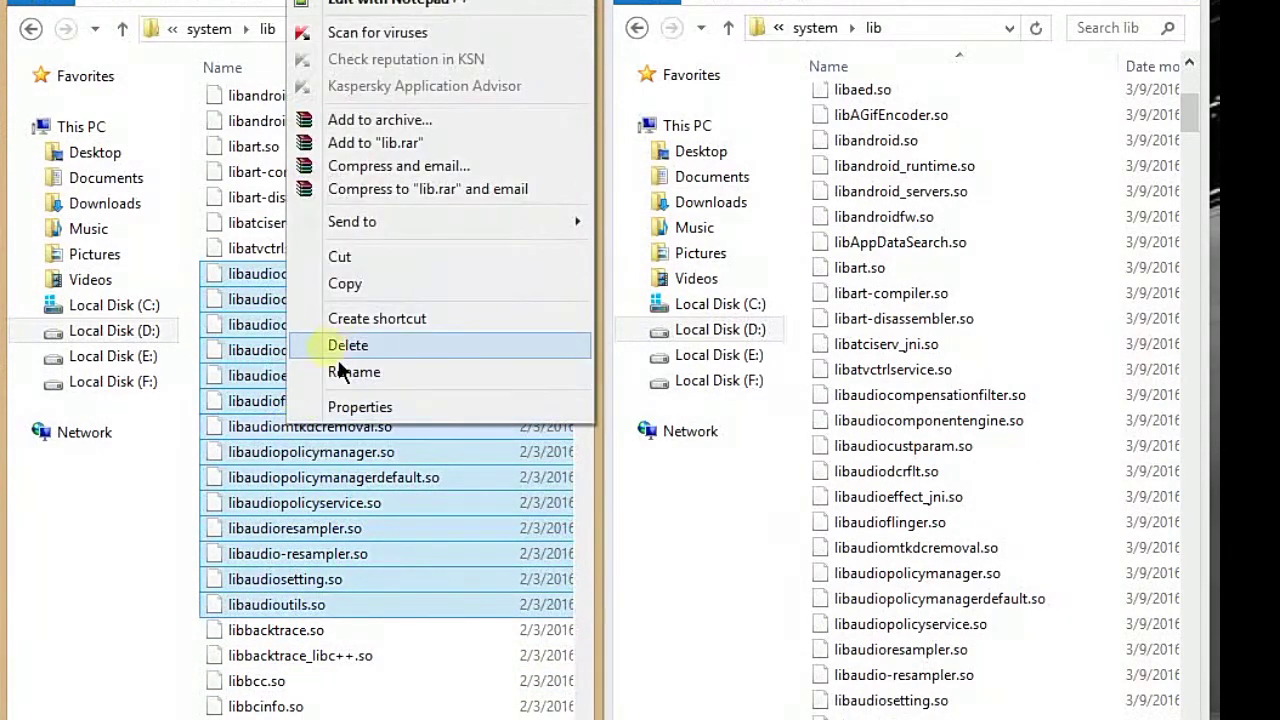
click(356, 292)
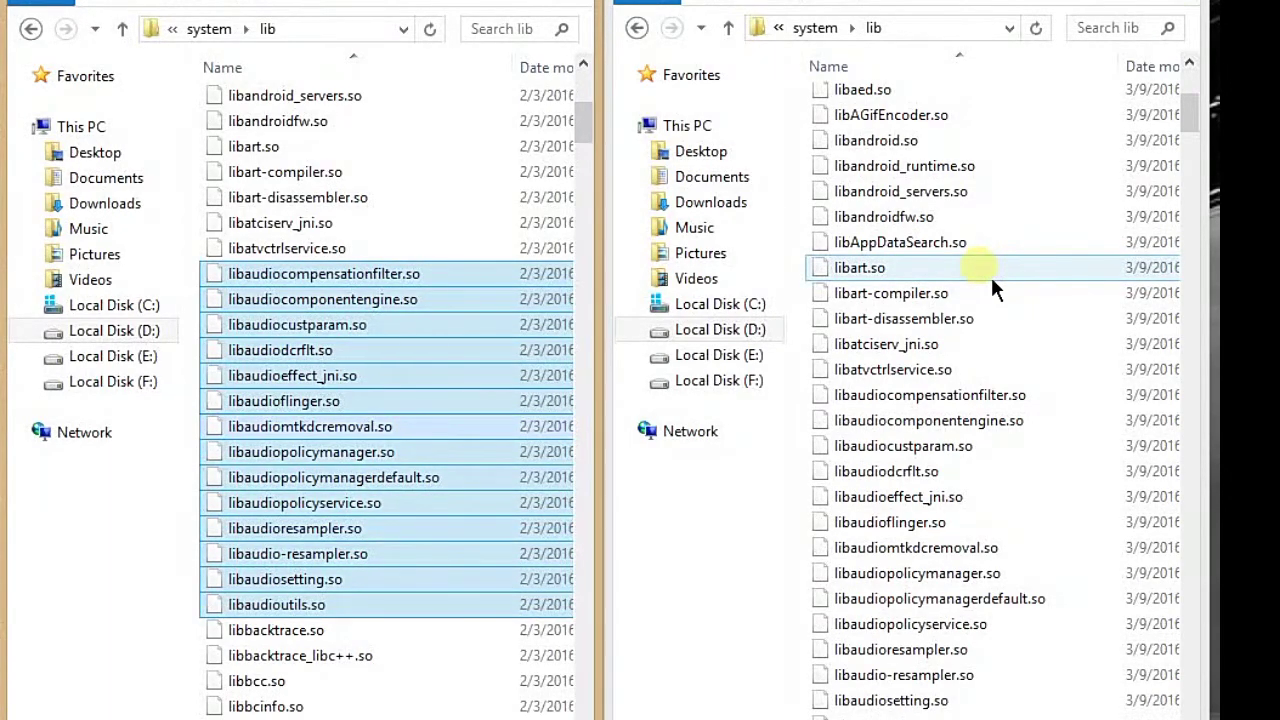
- Paste the copied libaal.so and libaudio files into the lib folder of MT6582 PORT, replacing the files with the same names
click(962, 244)
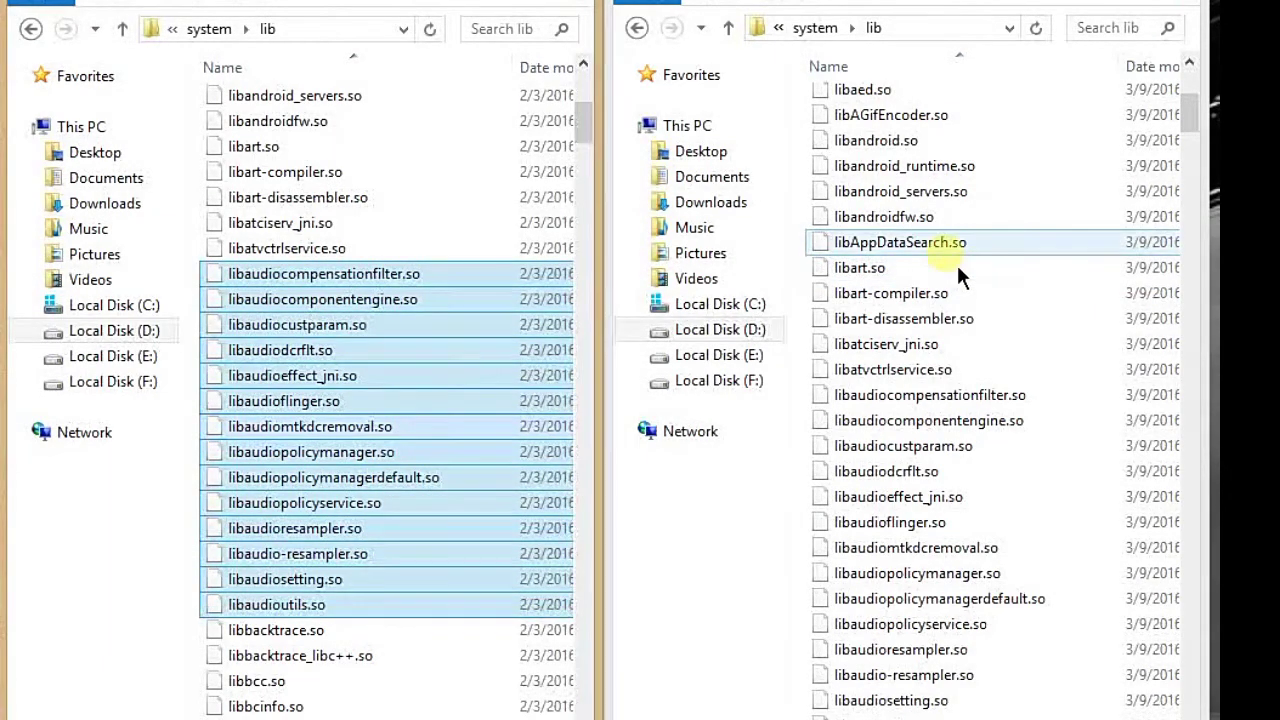
scroll(967, 245, up, 5)
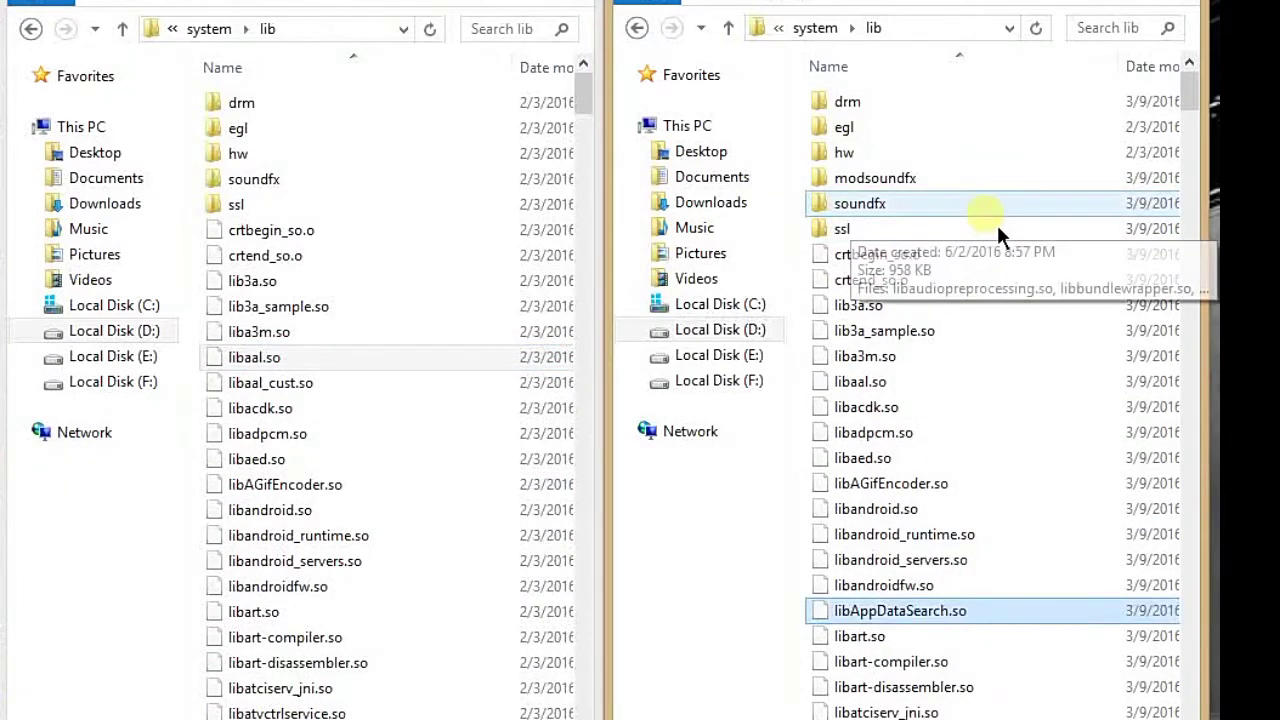
right_click(965, 376)
click(1005, 540)
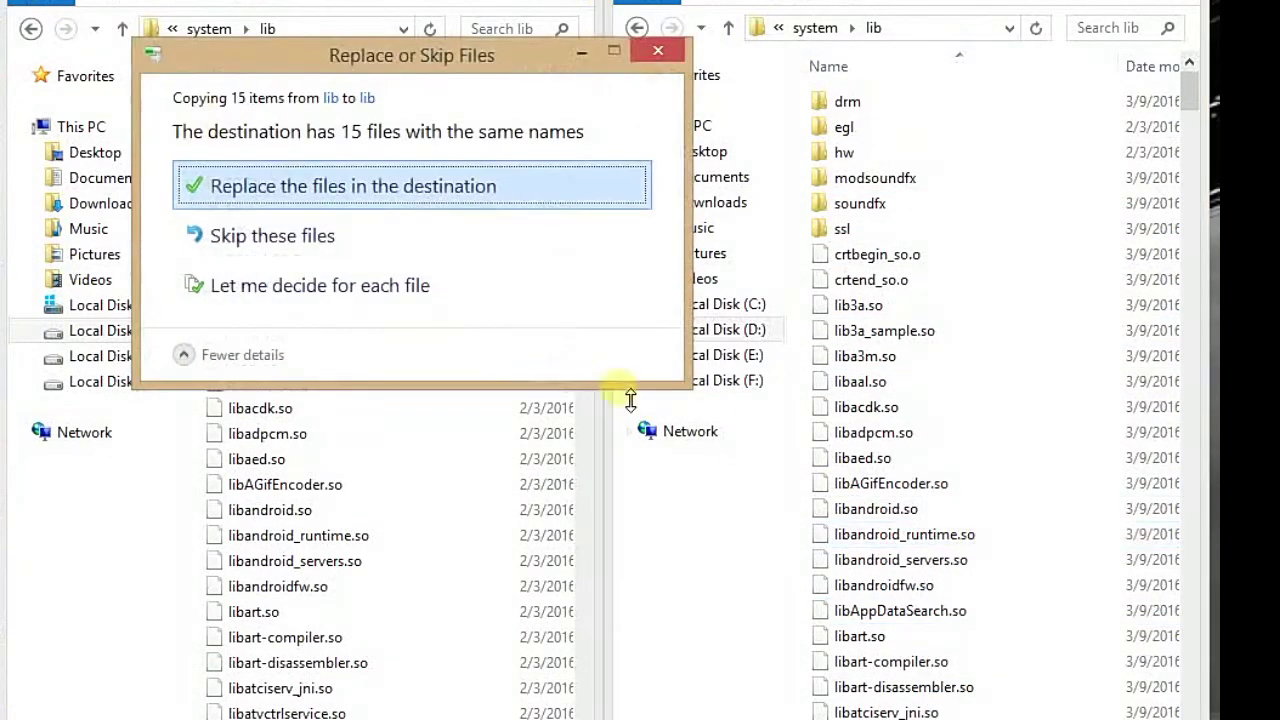
click(343, 195)
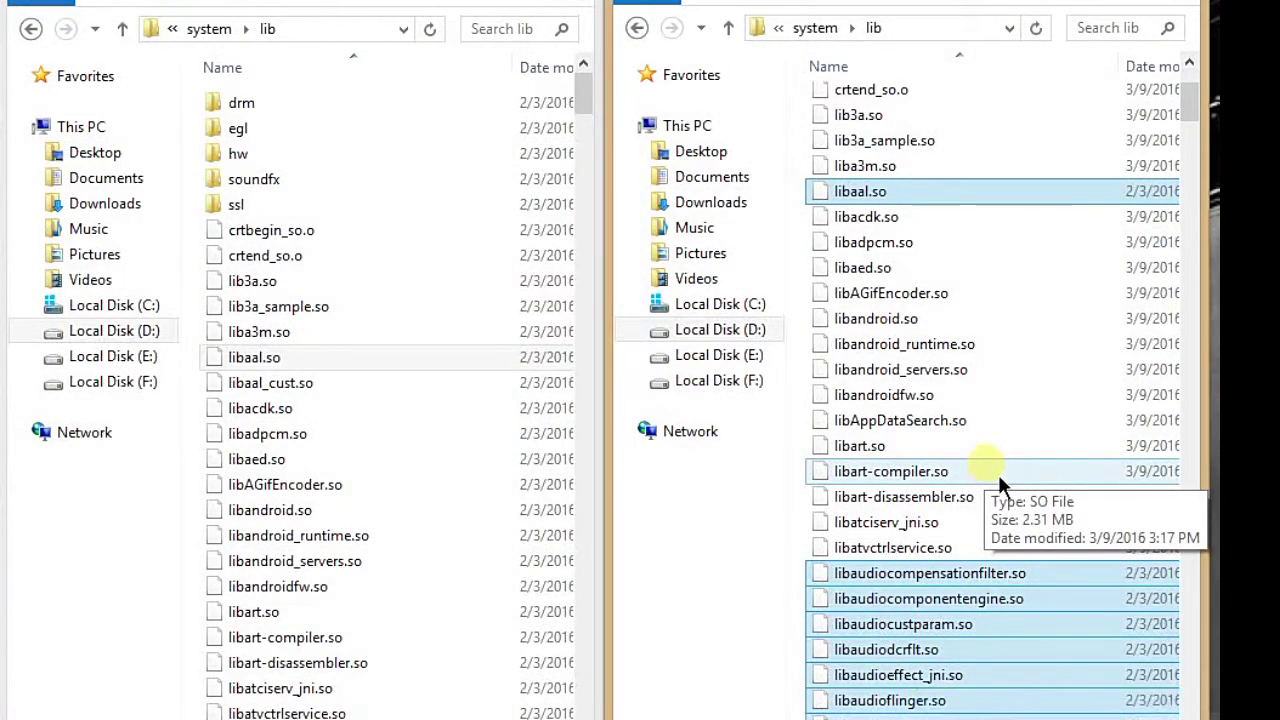
- Examine the pasted libaudio files in the lib folder of MT6582 PORT
click(1019, 446)
ctrl+click(852, 427)
scroll(845, 440, down, 2)
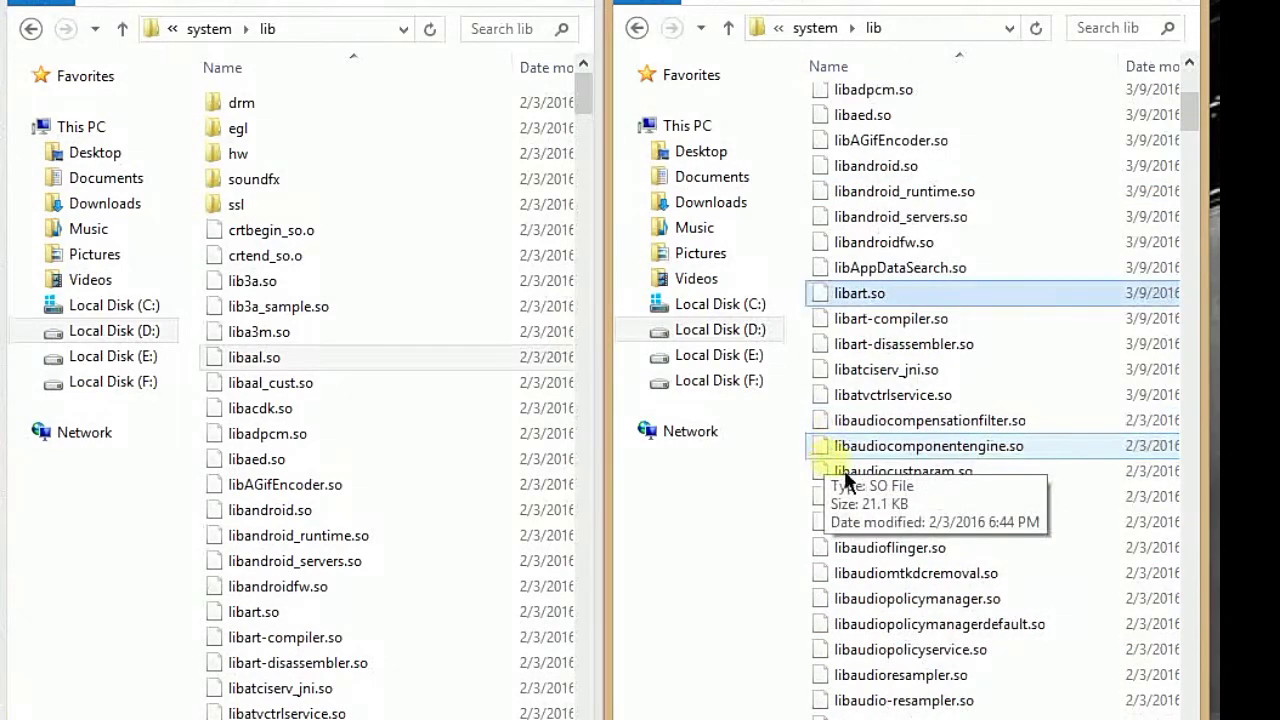
scroll(849, 471, up, 5)
scroll(850, 471, down, 6)
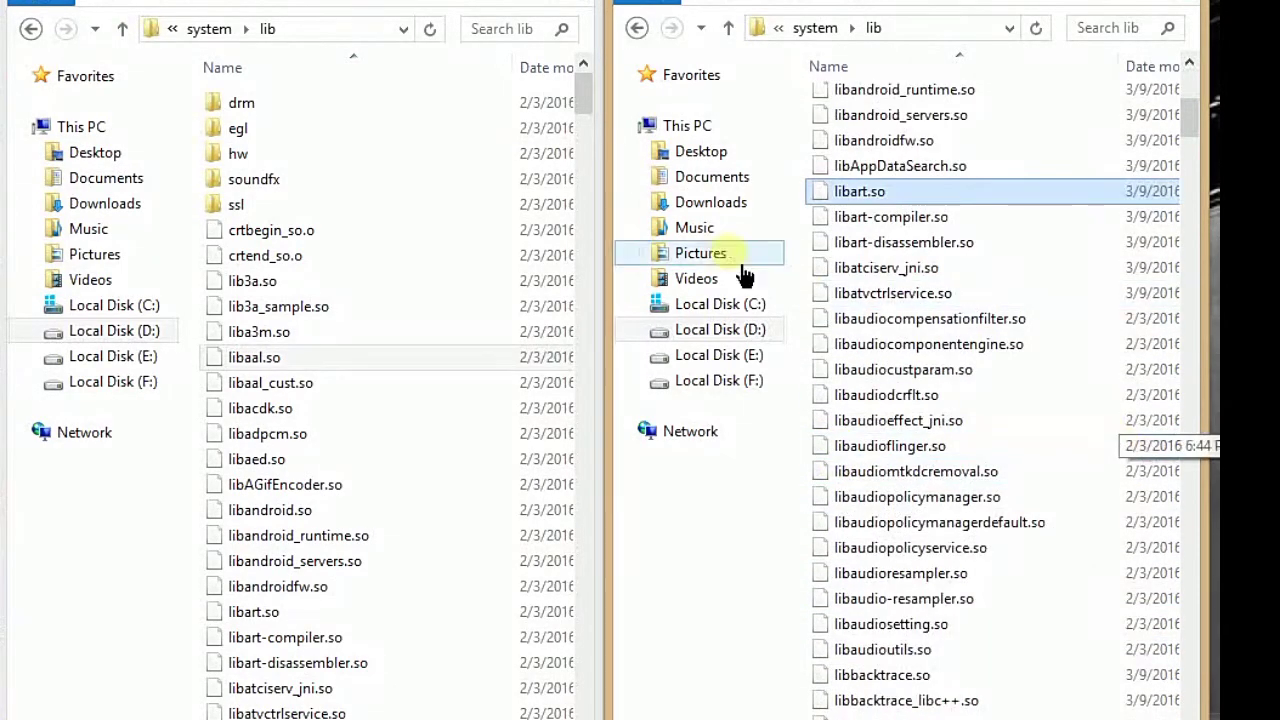
click(925, 372)
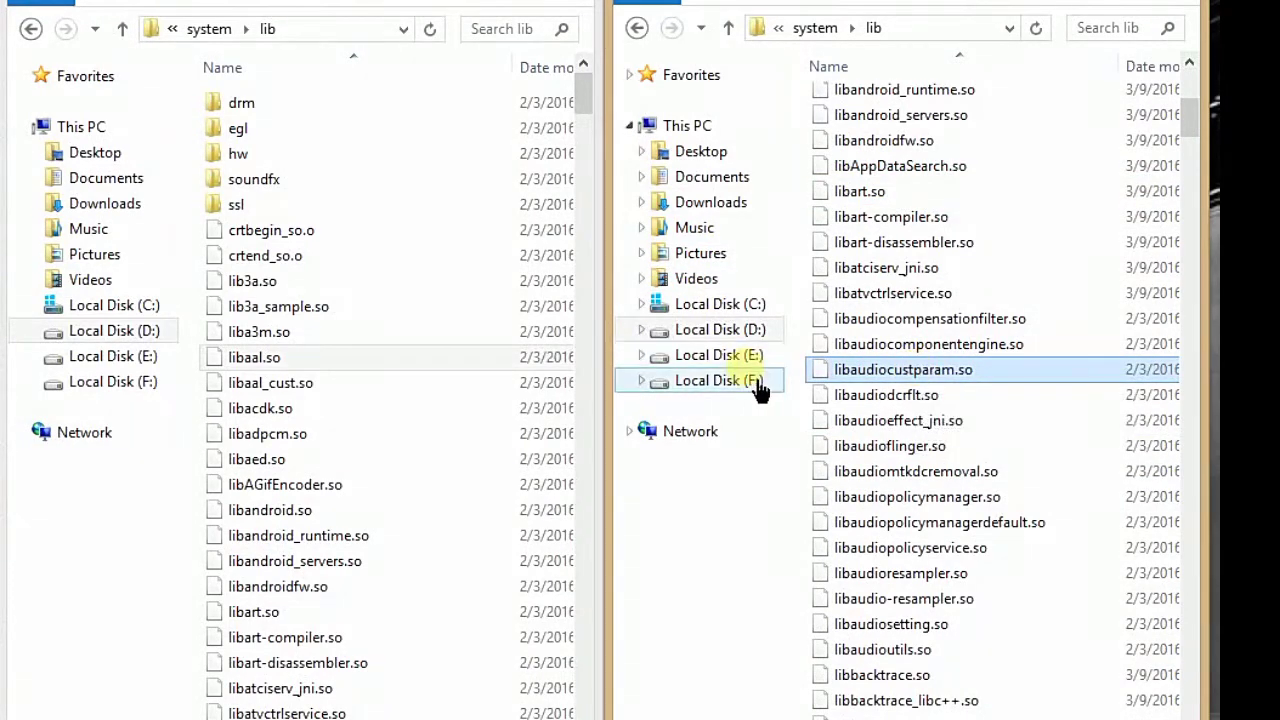
scroll(850, 390, down, 3)
scroll(856, 380, up, 3)
scroll(830, 365, down, 3)
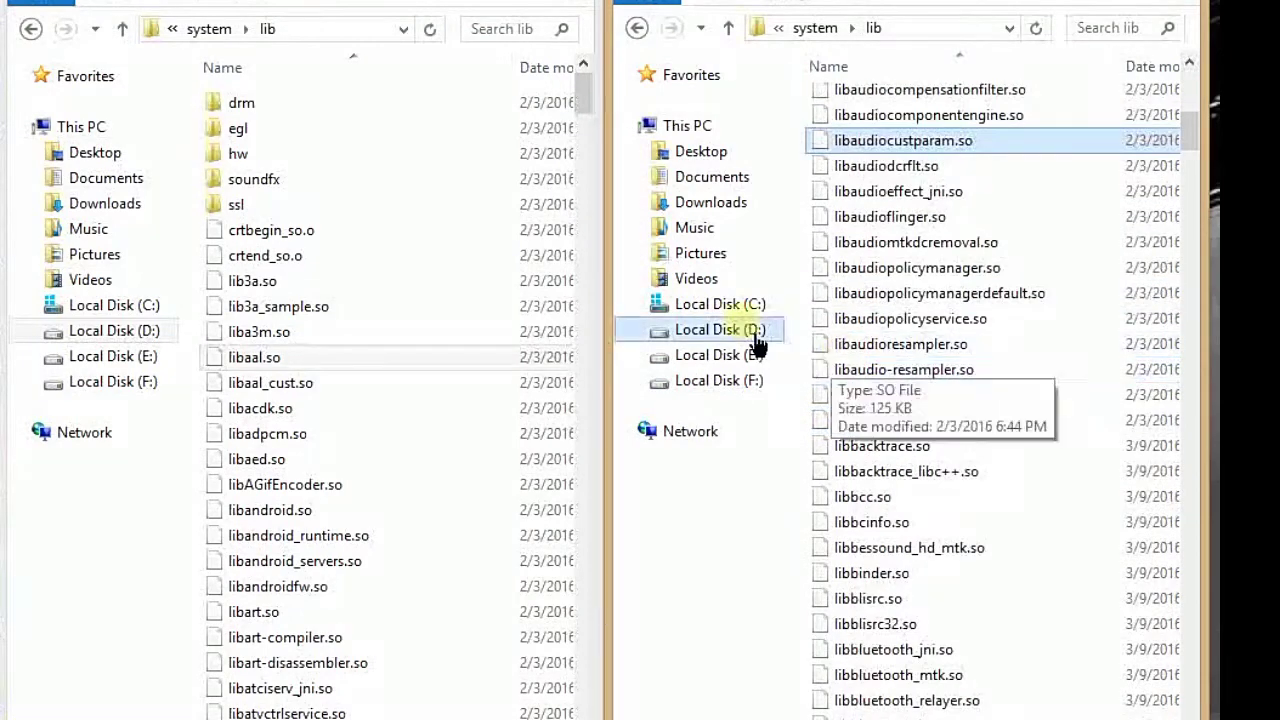
- Return both windows to their system folders and search the lib folder of MT6582 BASE for libcama
click(122, 30)
click(735, 30)
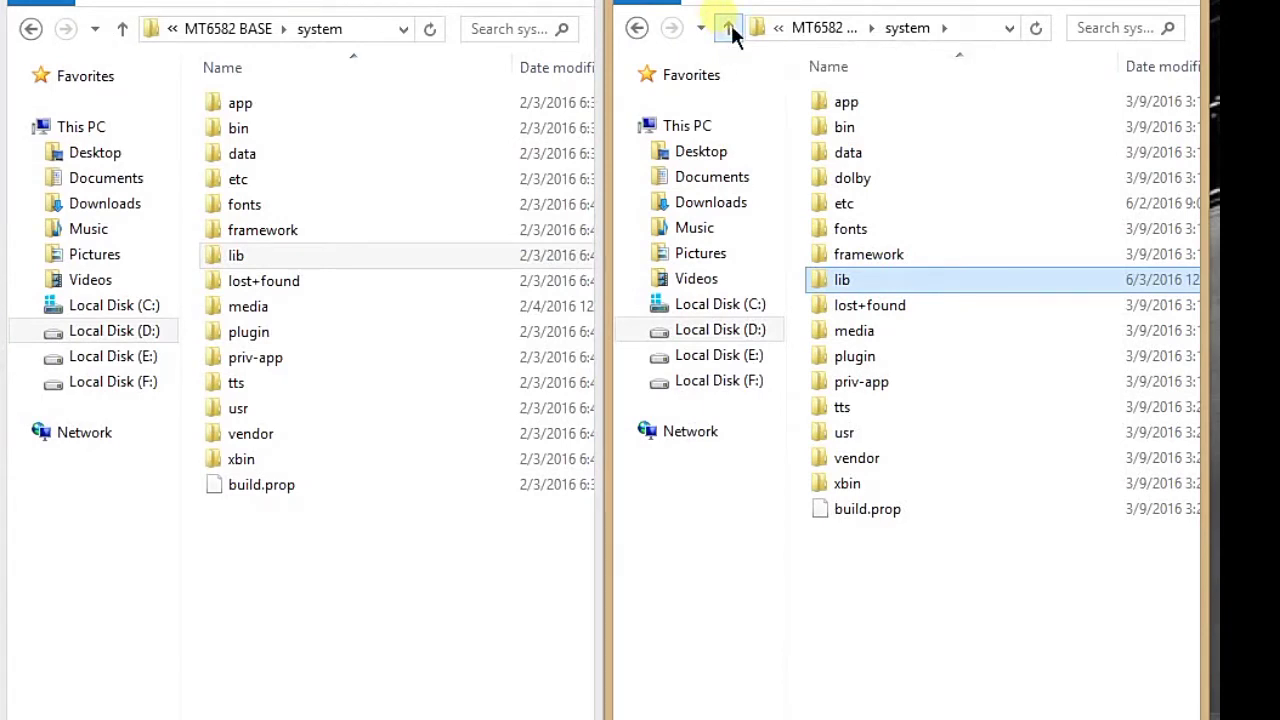
double_click(278, 262)
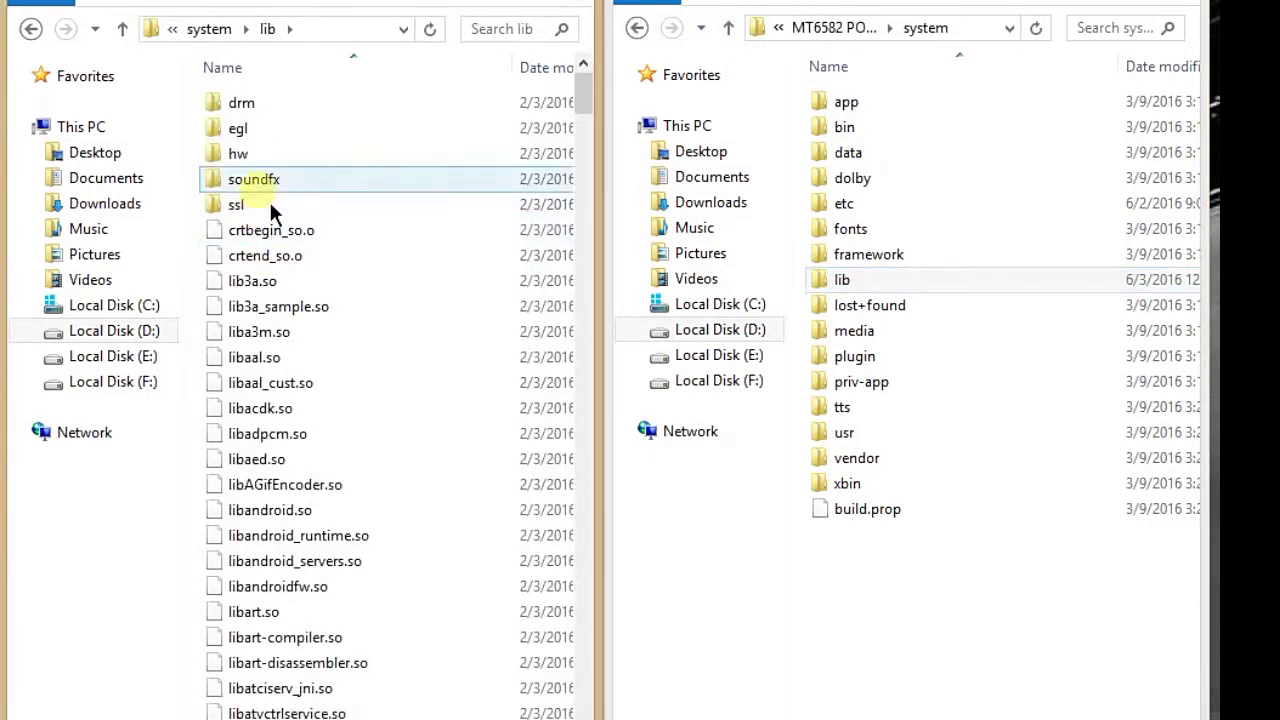
click(497, 36)
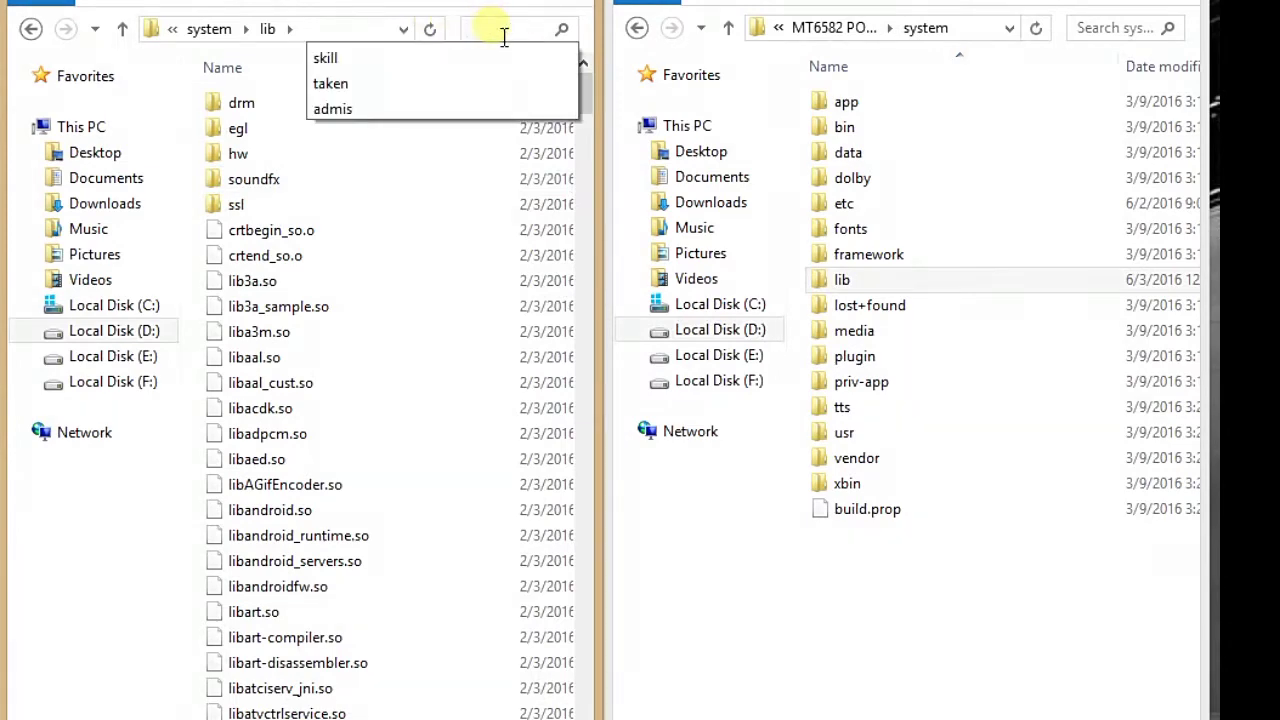
text(LIB)
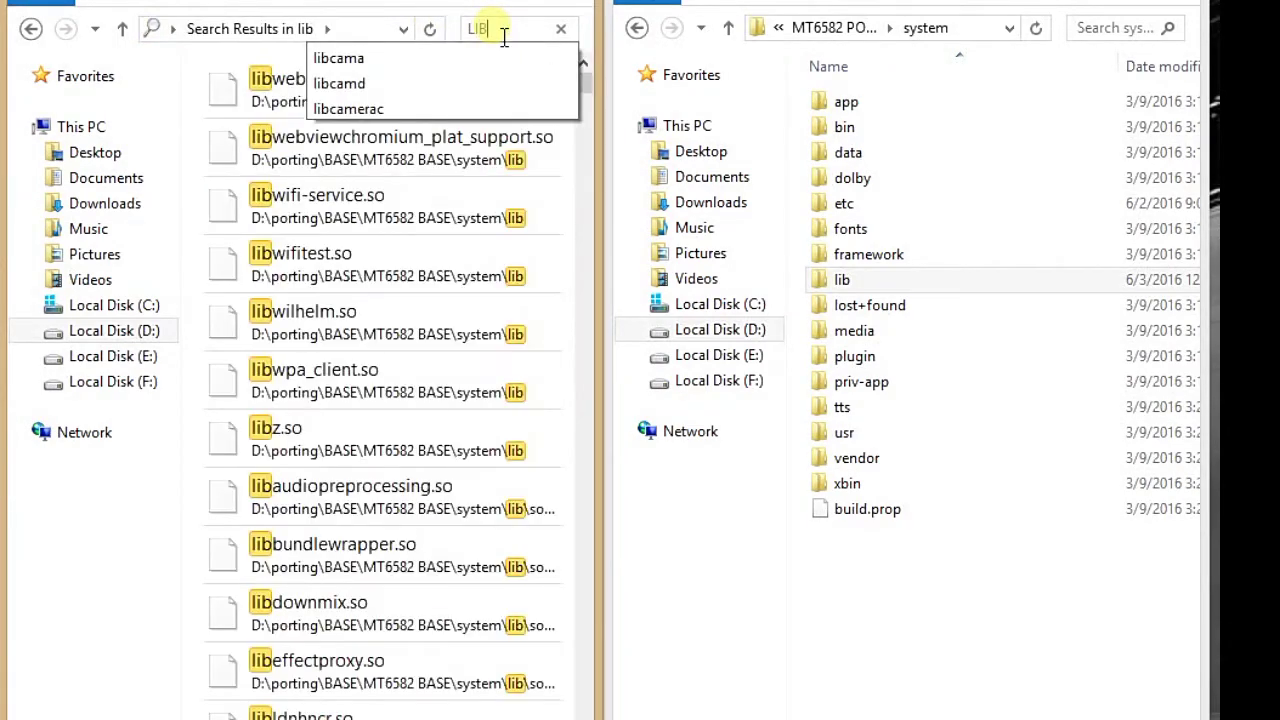
click(339, 59)
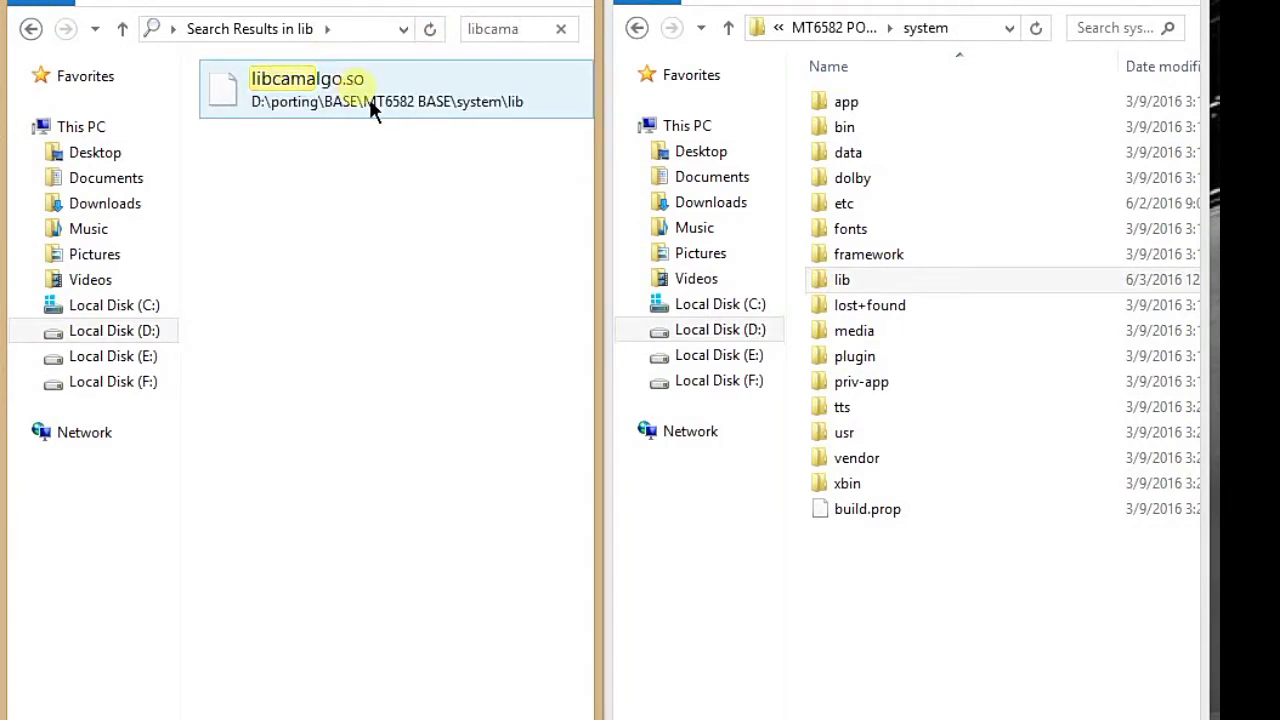
- Copy libcamalgo.so from the MT6582 BASE search results into the lib folder of MT6582 PORT, replacing the existing file
right_click(368, 96)
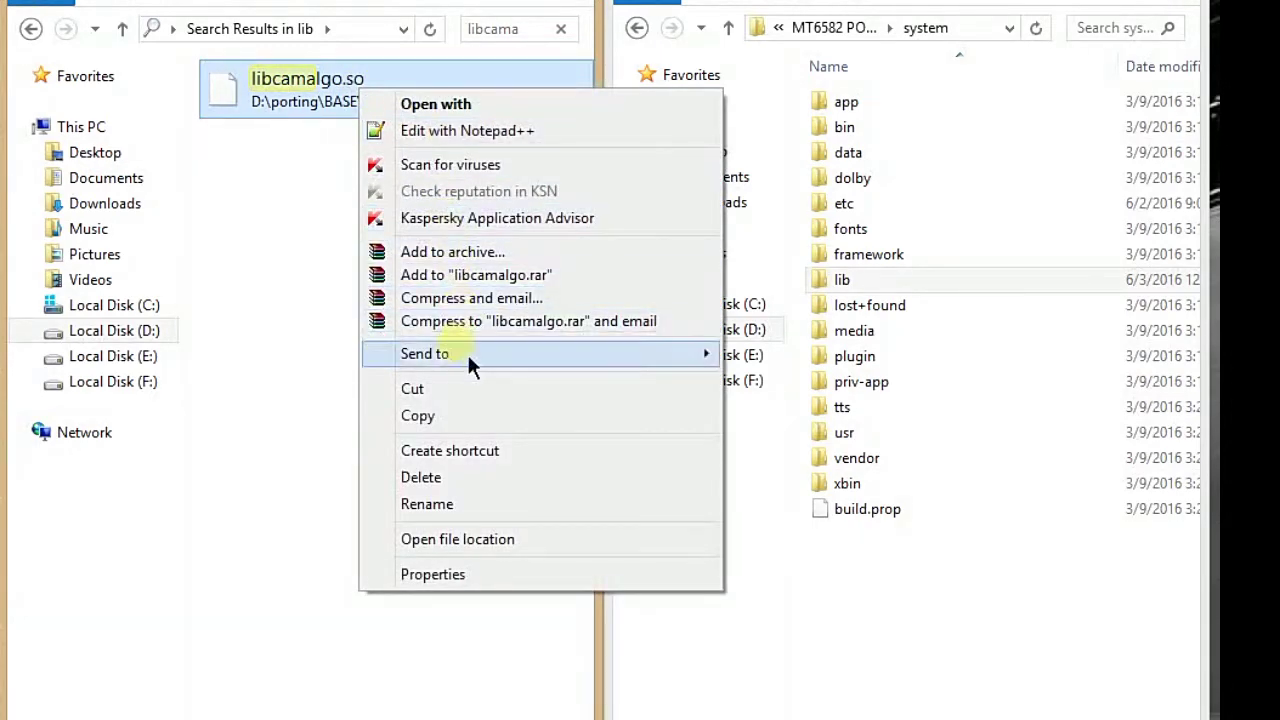
click(450, 416)
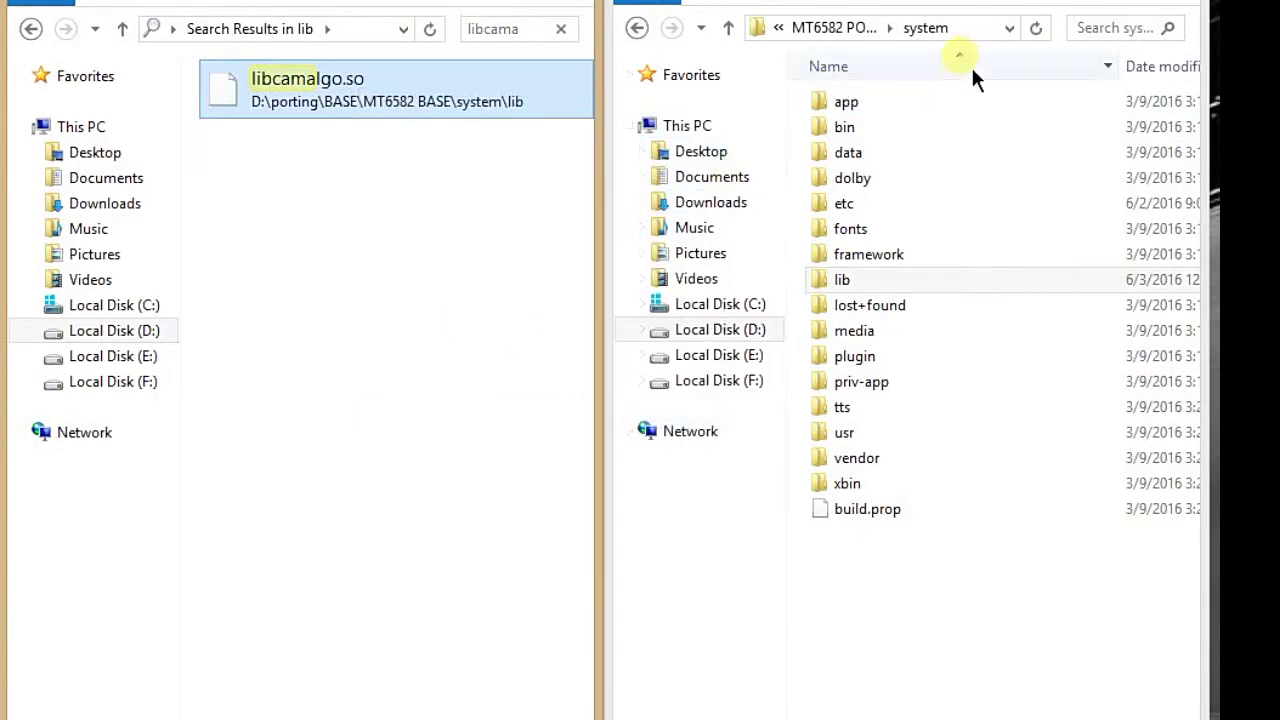
double_click(881, 286)
right_click(866, 281)
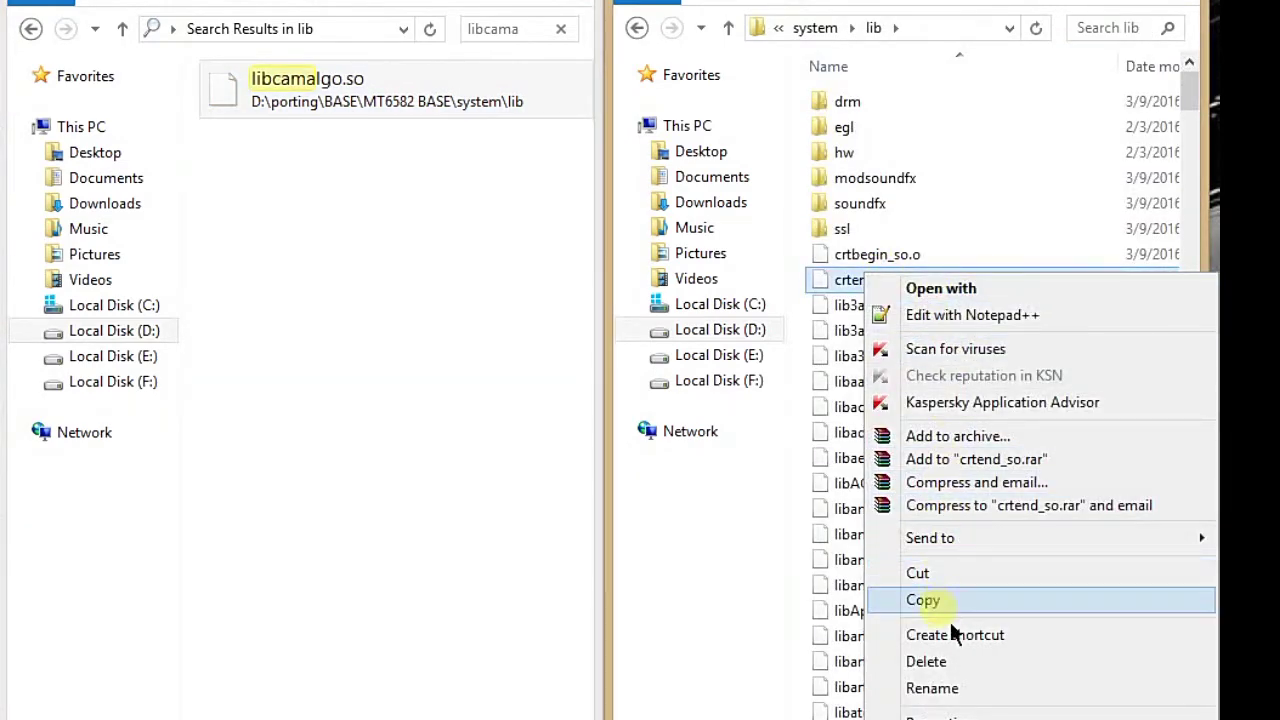
right_click(1024, 212)
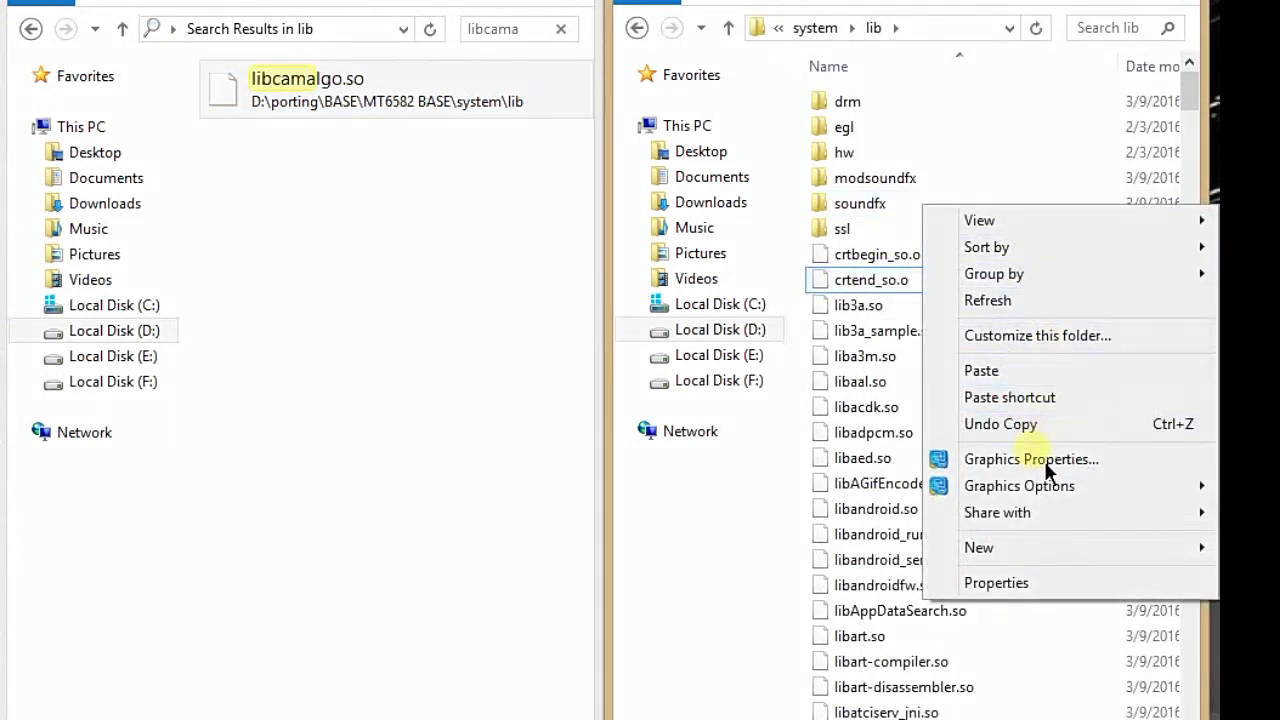
click(988, 372)
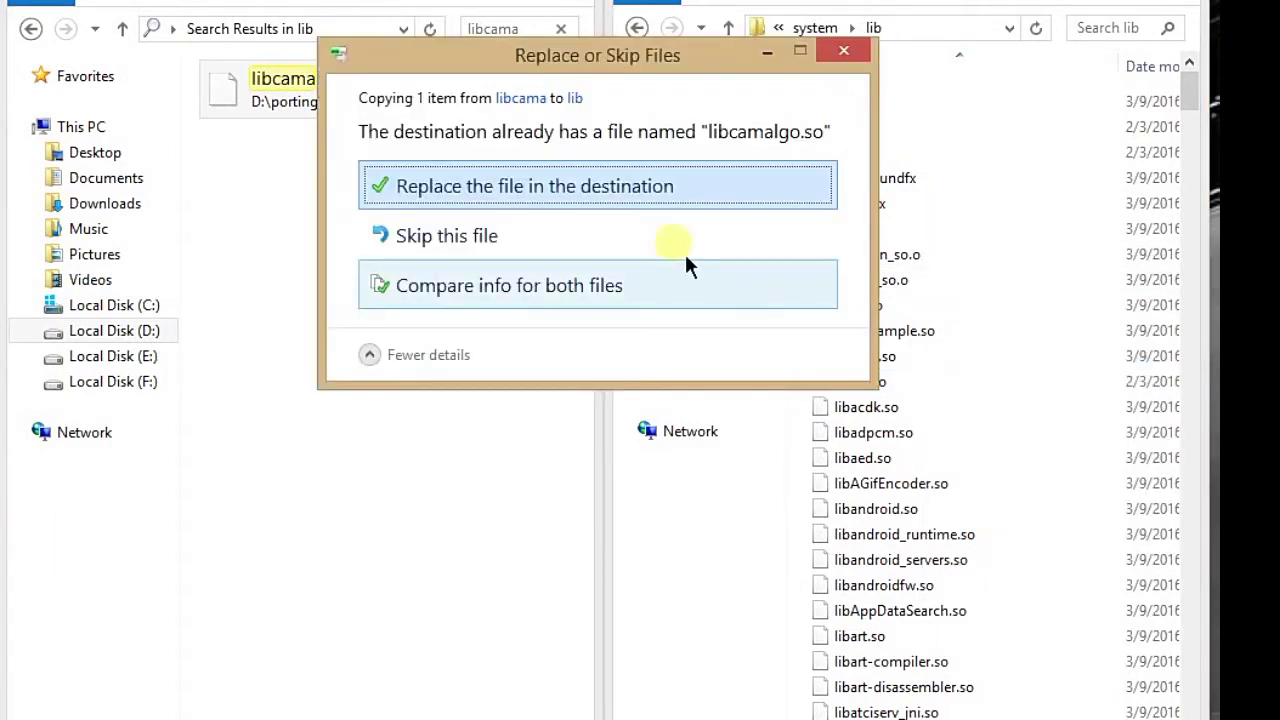
click(596, 190)
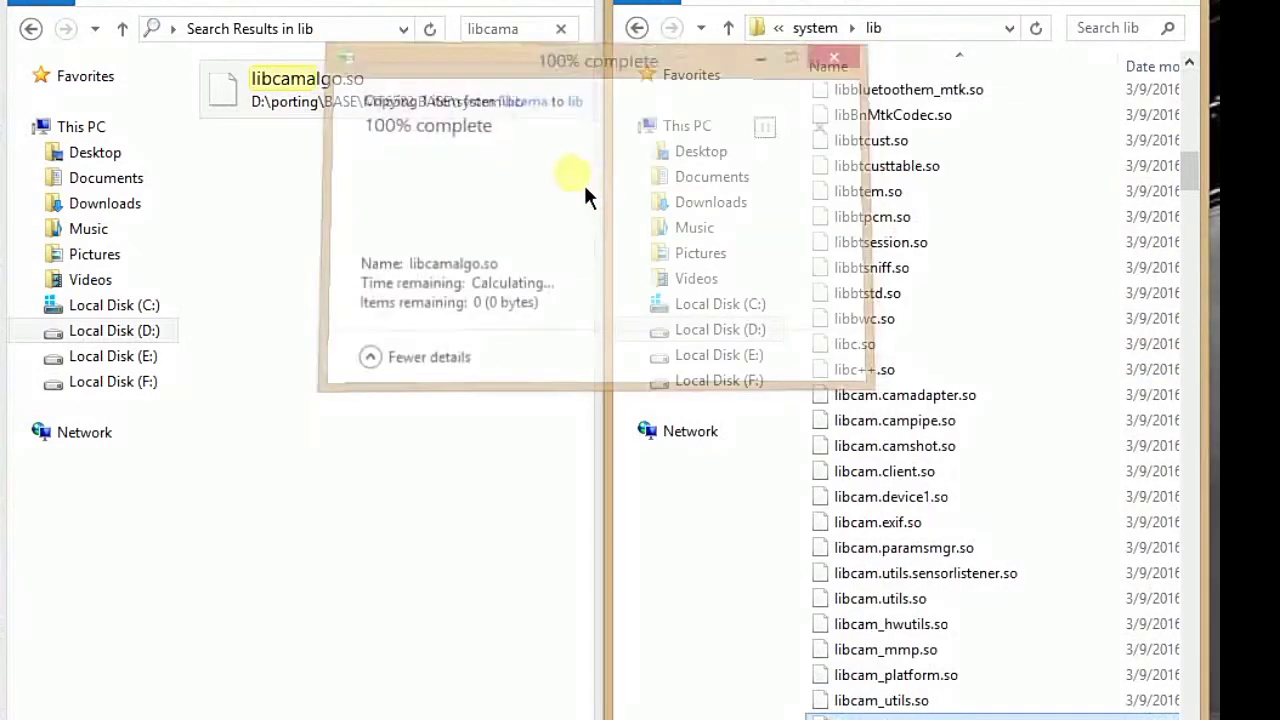
- Search the lib folder of MT6582 BASE for LIBCAMDR and copy libcamdrv.so
click(510, 36)
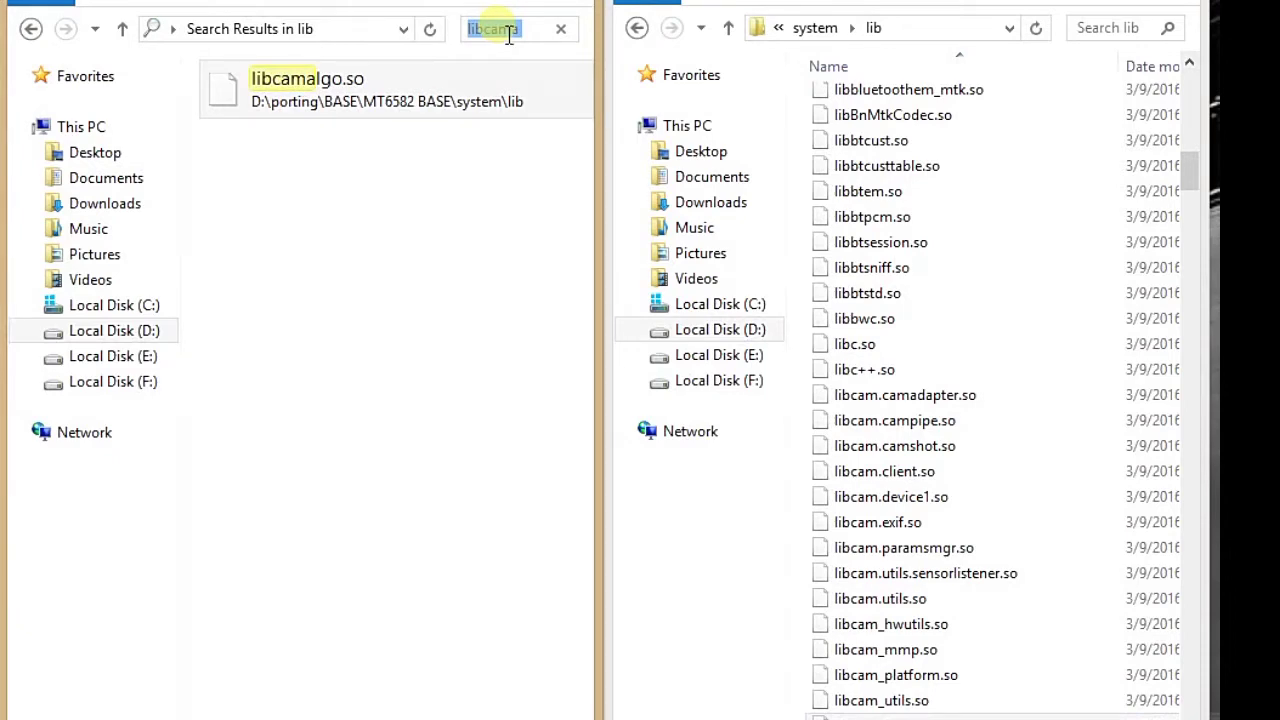
text(LIBCAMDR)
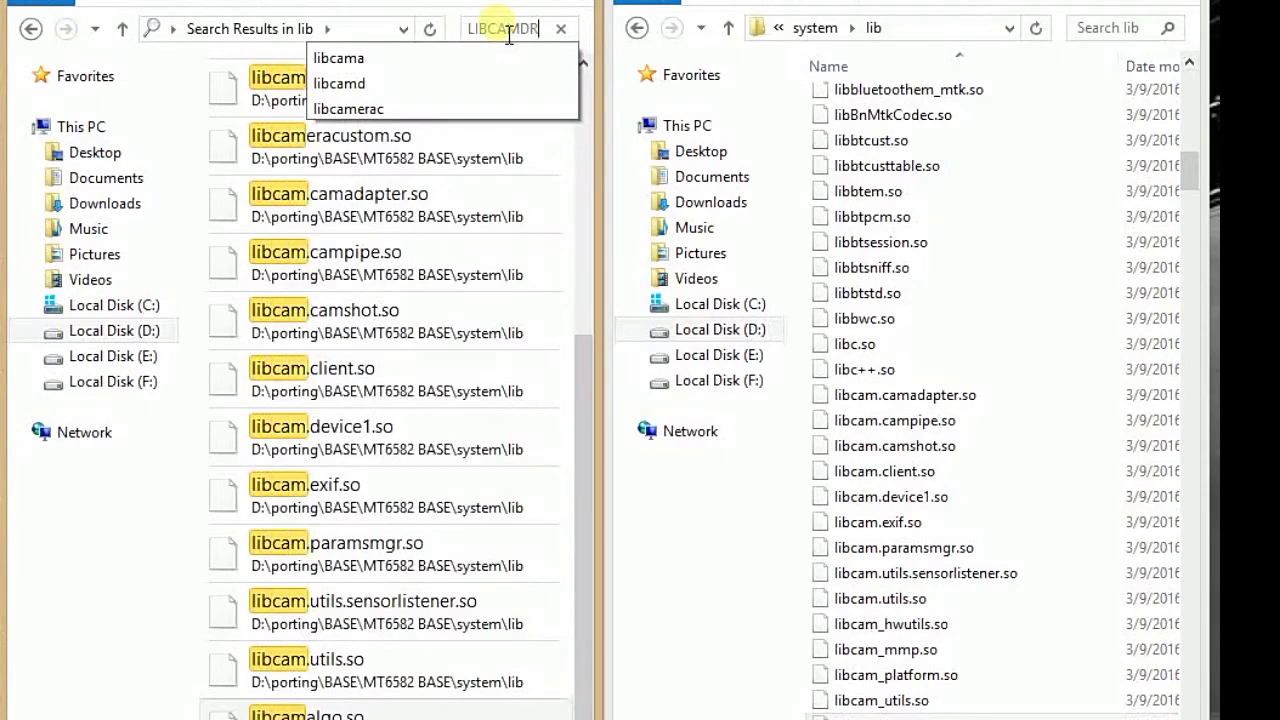
key(Return)
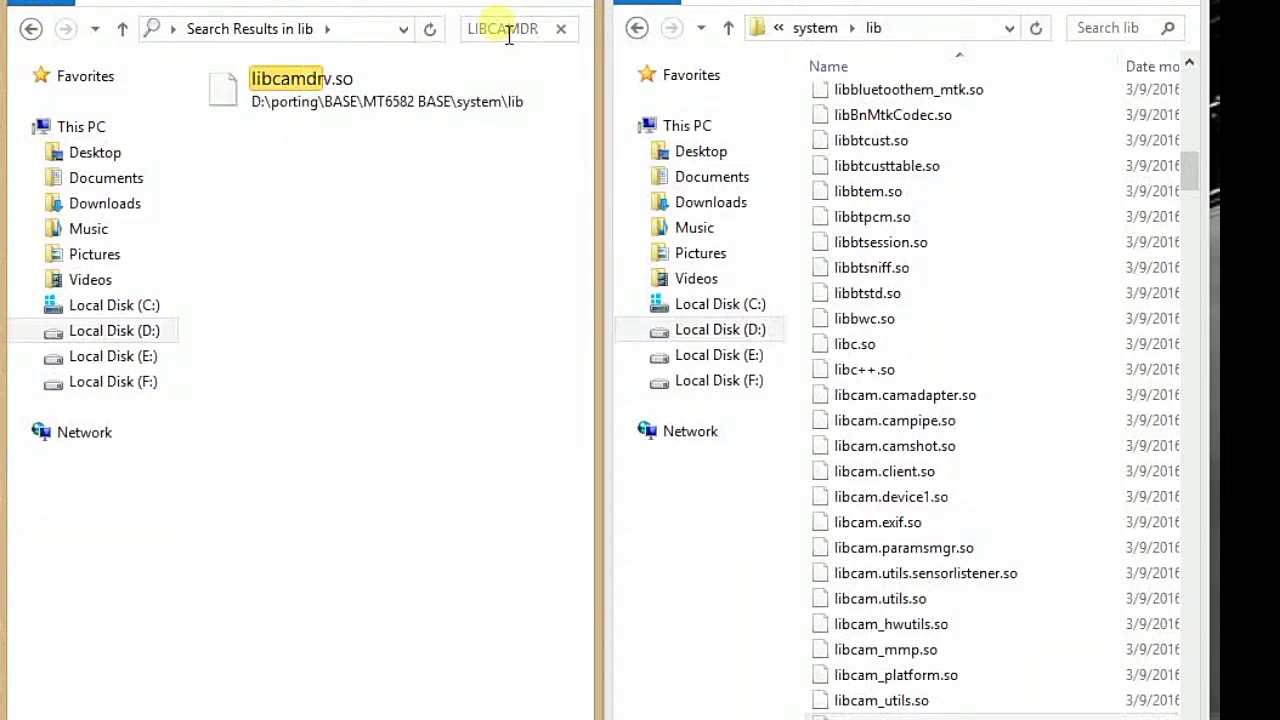
right_click(466, 78)
right_click(316, 74)
click(384, 411)
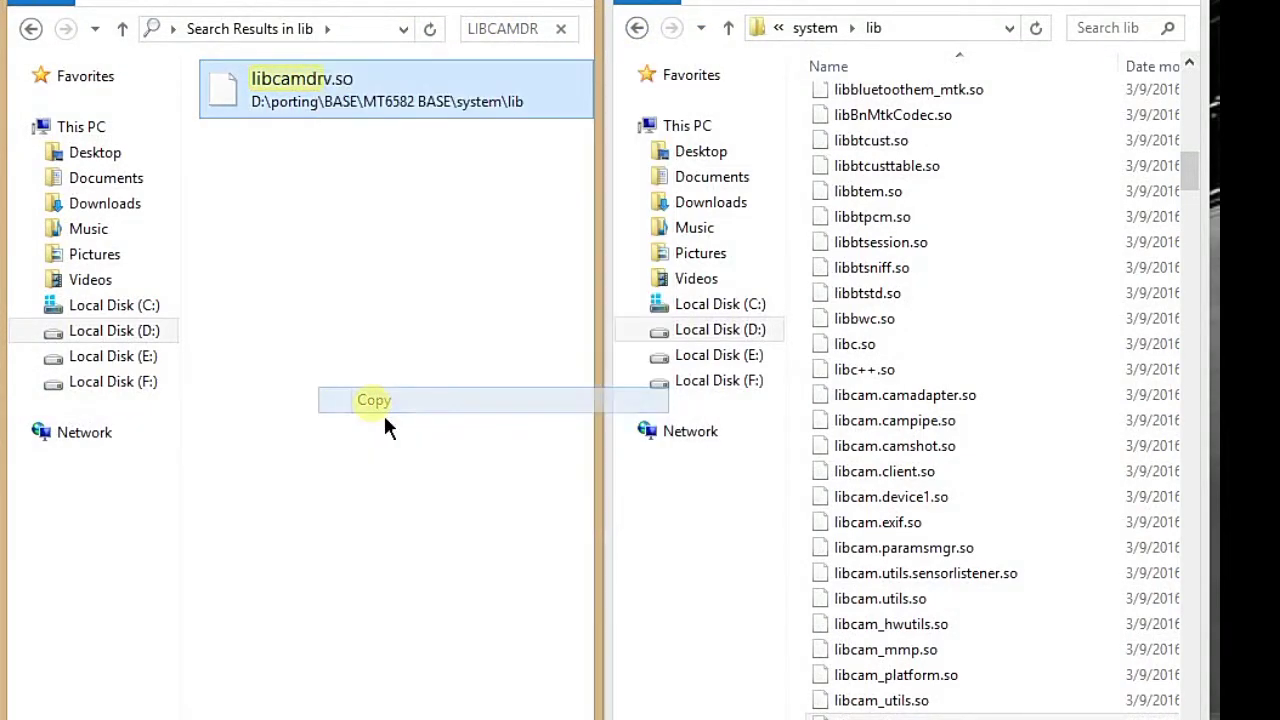
- Paste libcamdrv.so into the lib folder of MT6582 PORT, replacing the file with the same name
click(1110, 28)
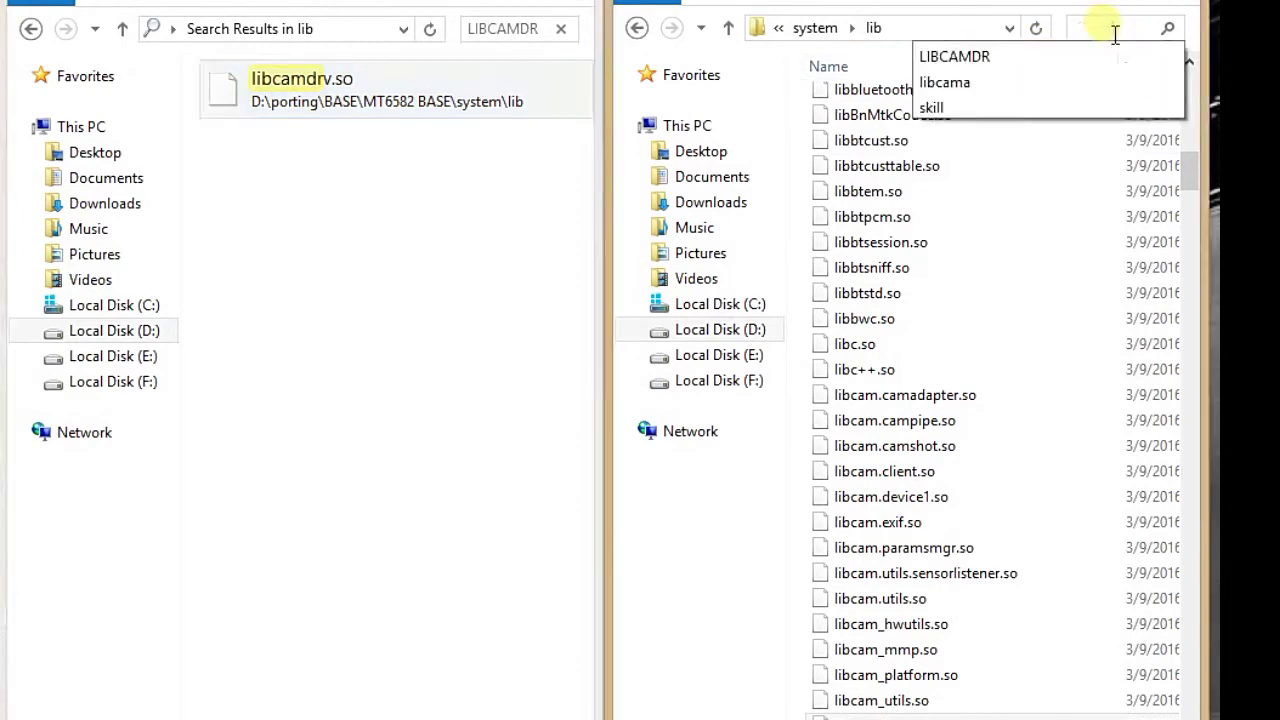
right_click(955, 298)
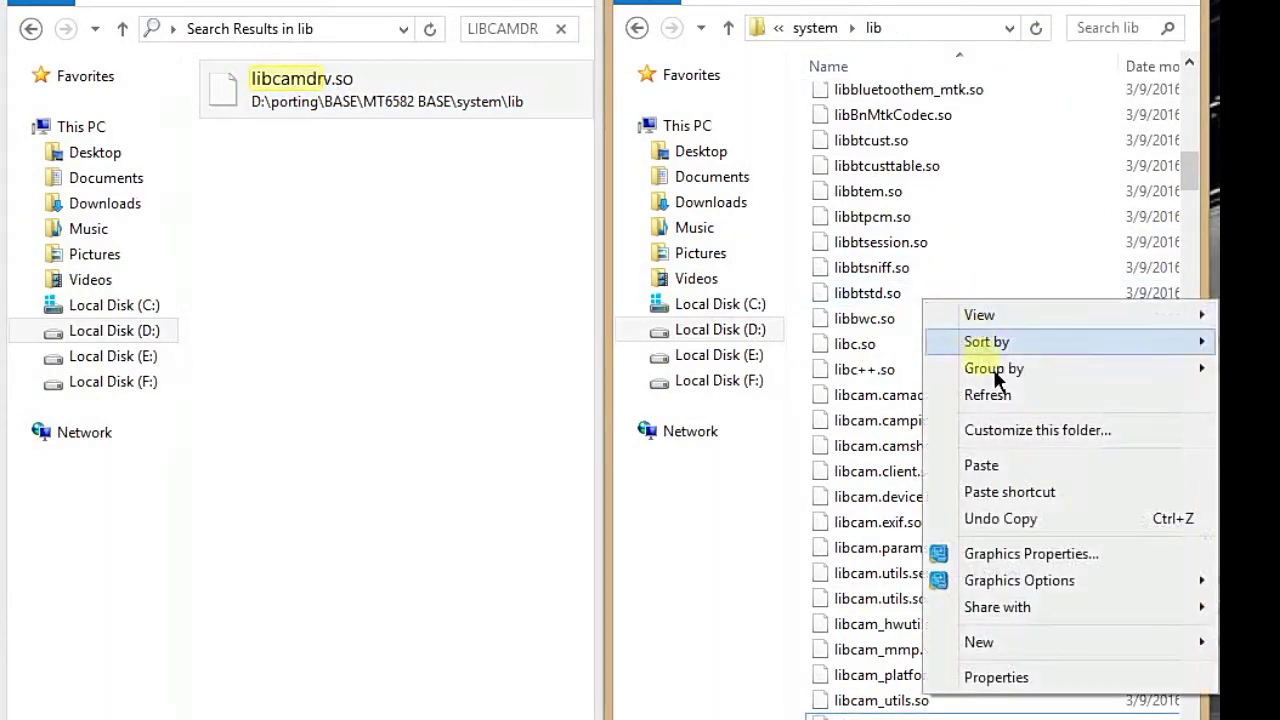
click(1000, 467)
click(636, 197)
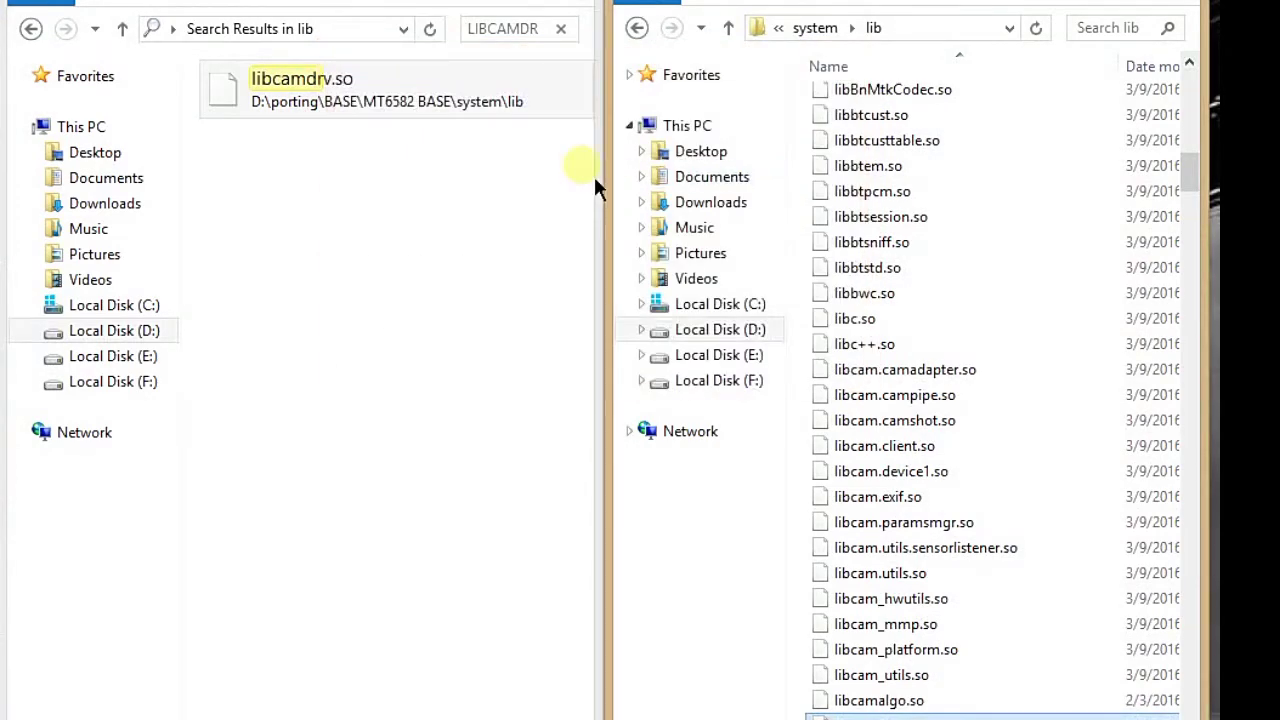
- Search the lib folder of MT6582 BASE for LIBCAMERAC and copy libcameracustom.so
click(504, 33)
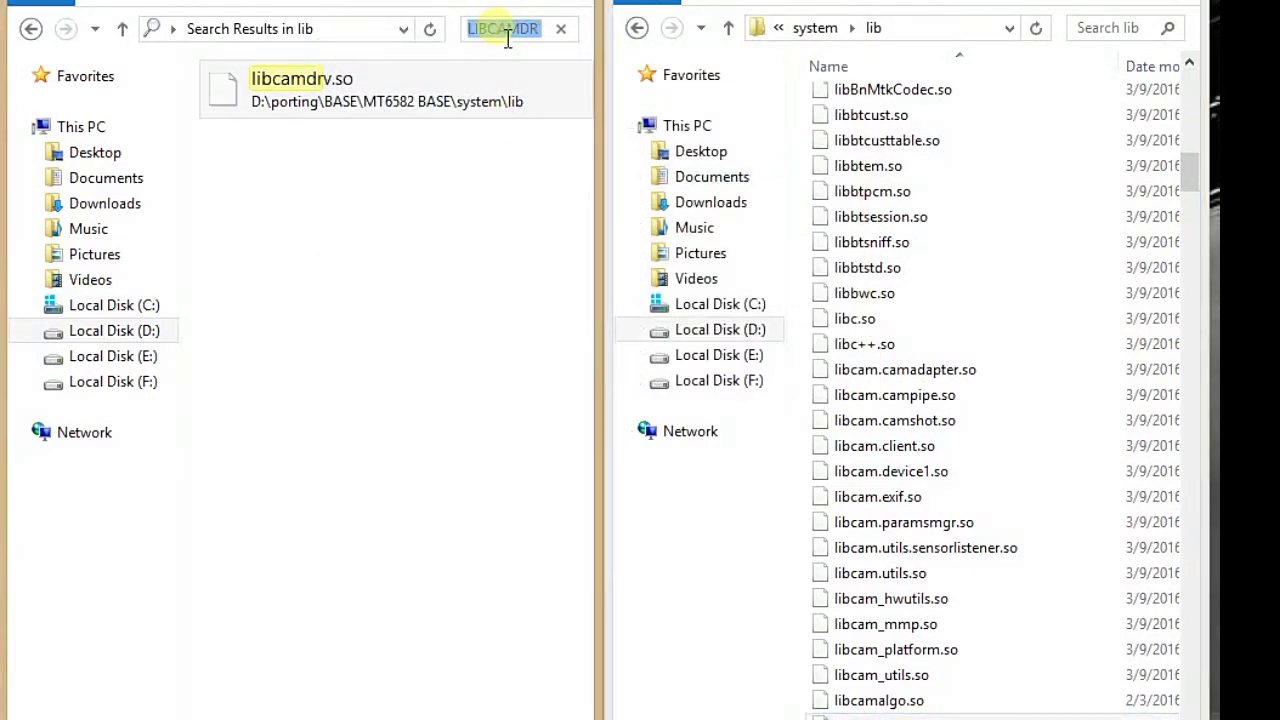
text(LIB)
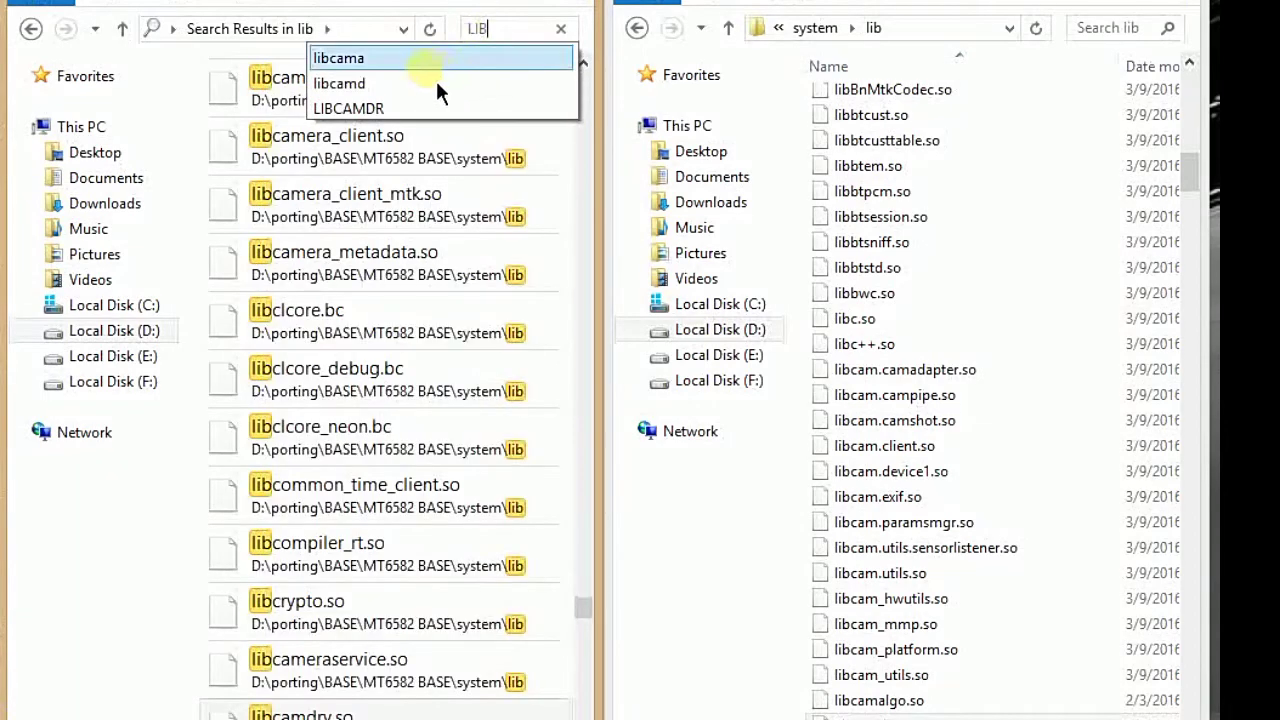
text(C)
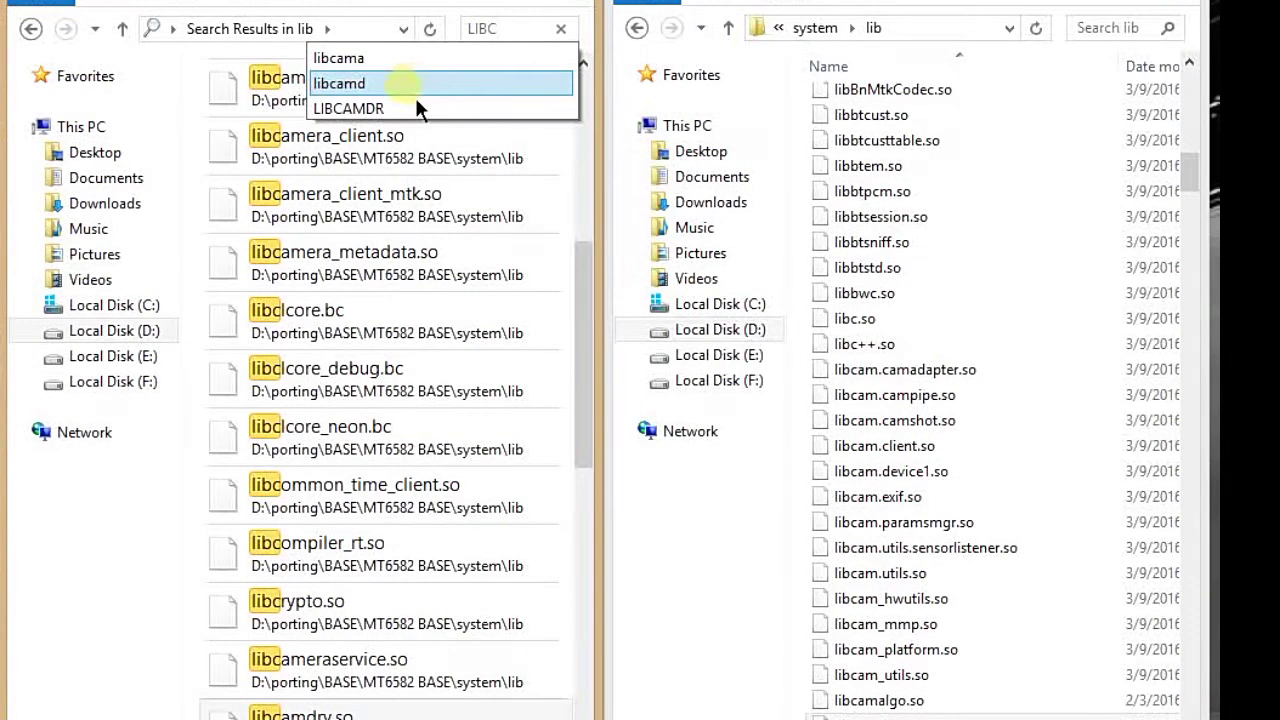
text(AM)
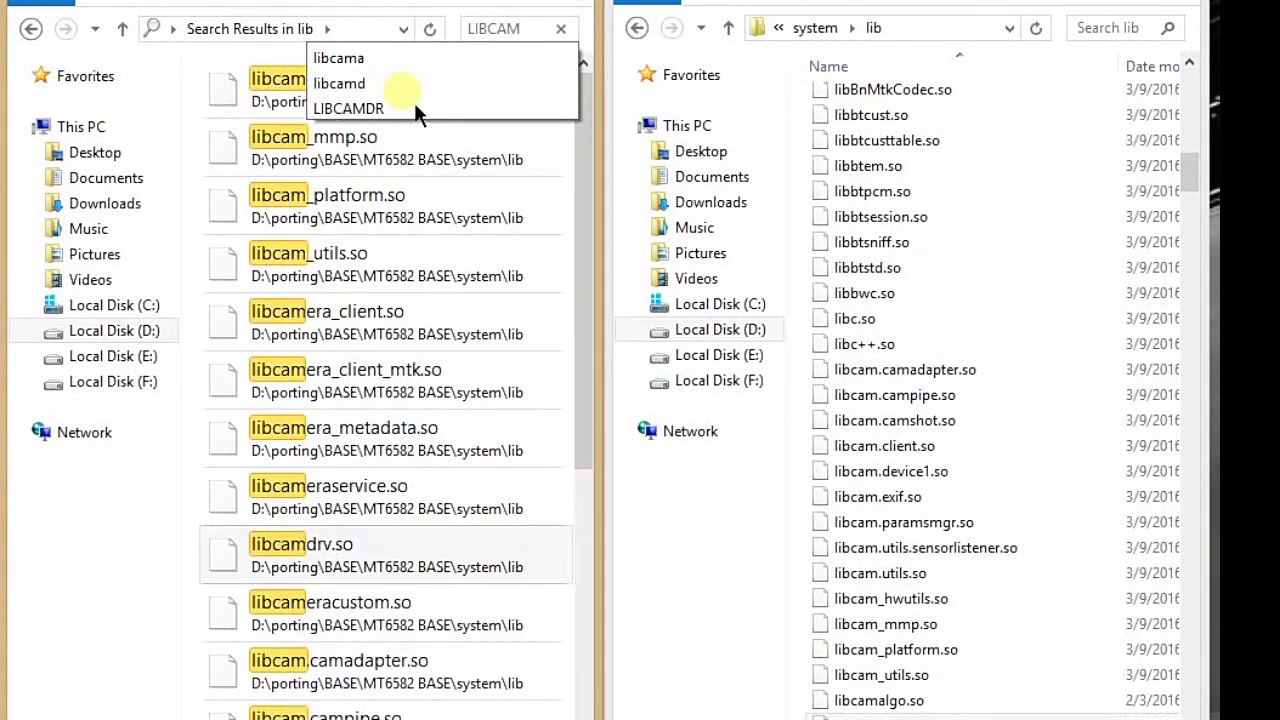
text(ERAC)
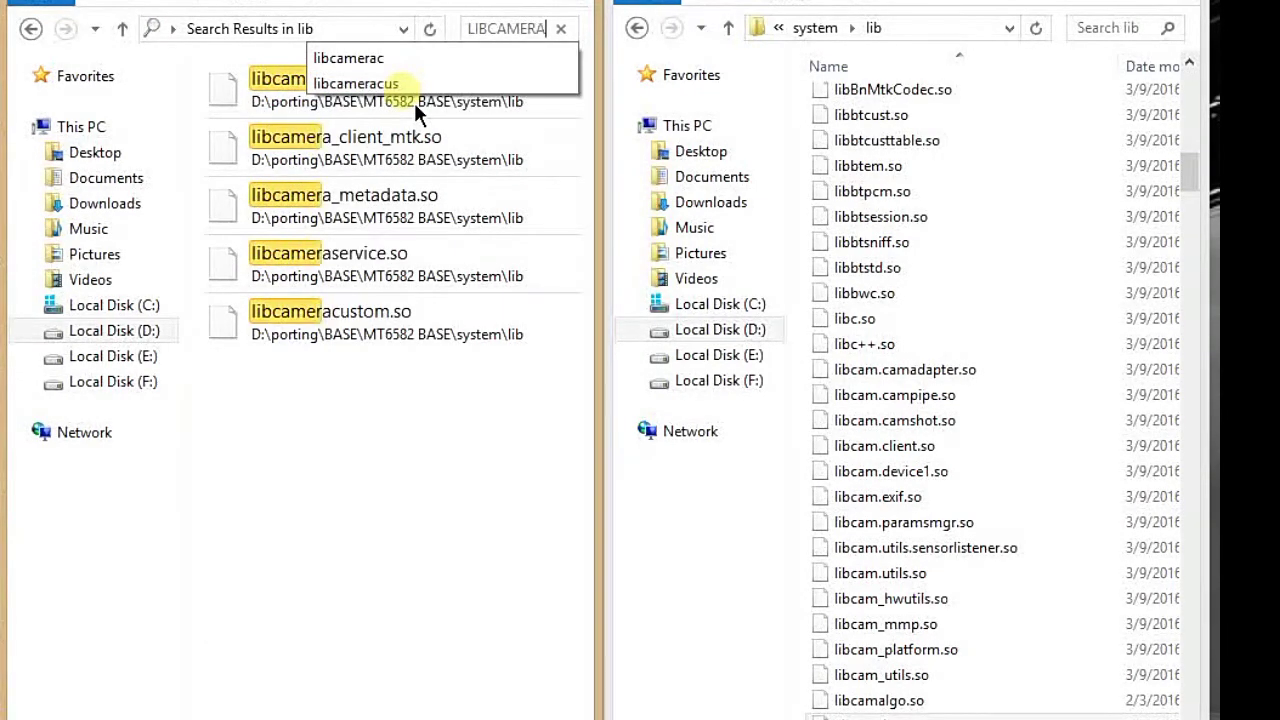
right_click(408, 96)
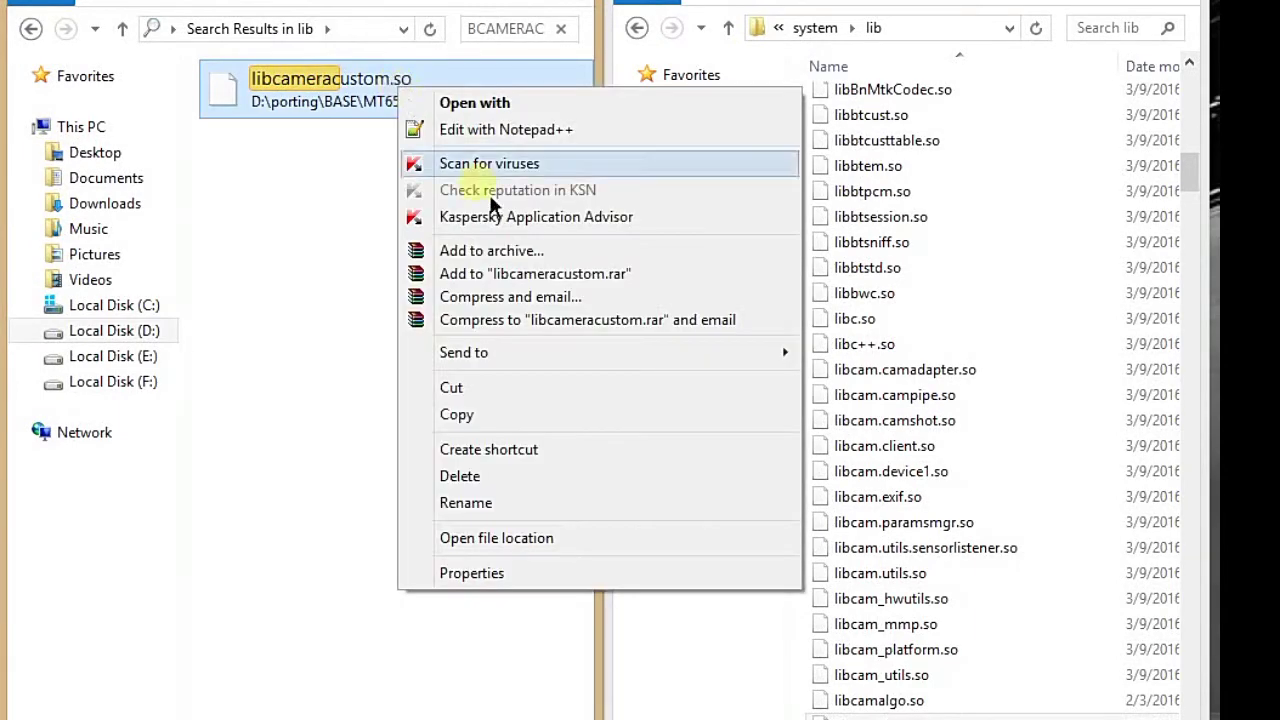
click(490, 416)
- Paste libcameracustom.so into the lib folder of MT6582 PORT, replacing the file with the same name
right_click(974, 380)
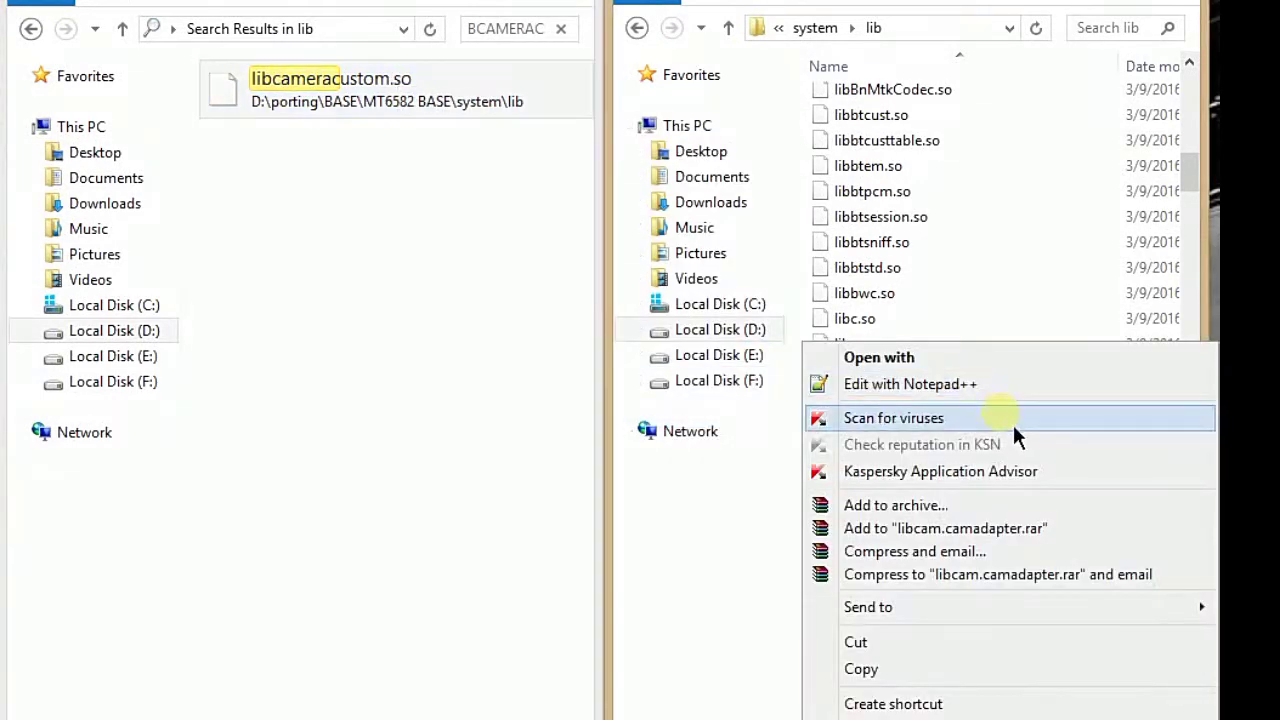
drag(1004, 190, 1002, 222)
right_click(1002, 222)
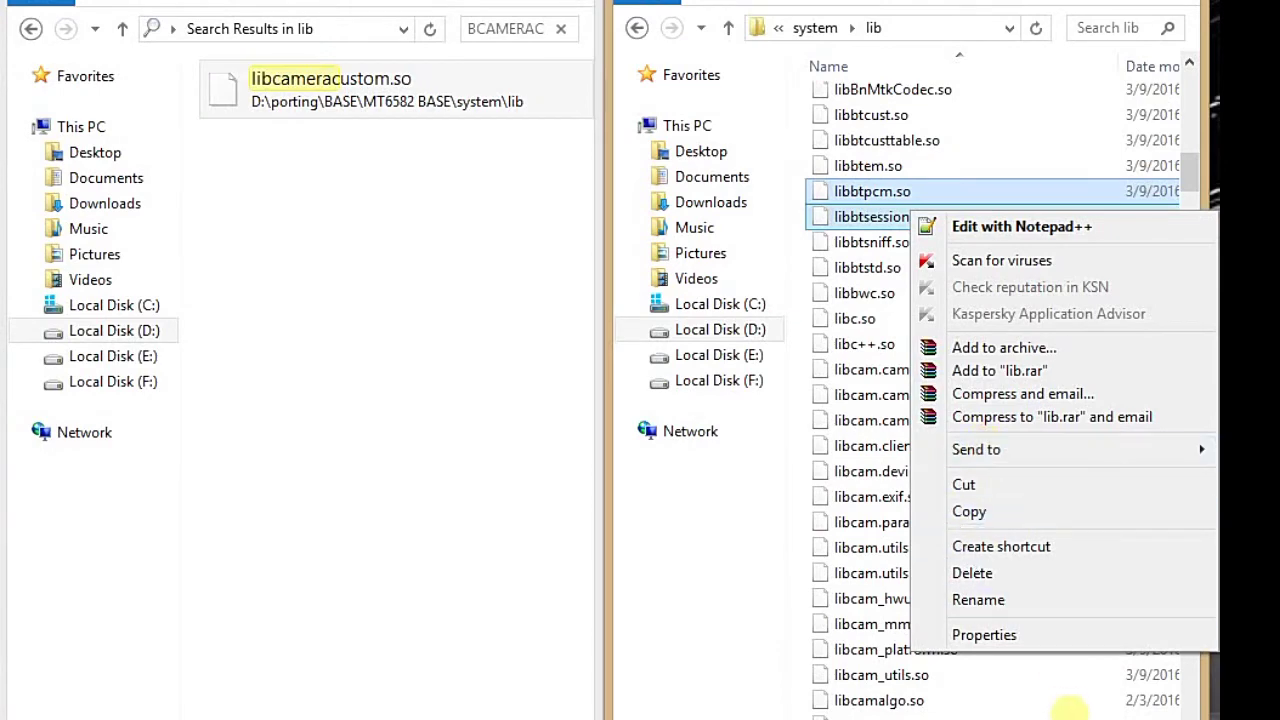
right_click(1050, 692)
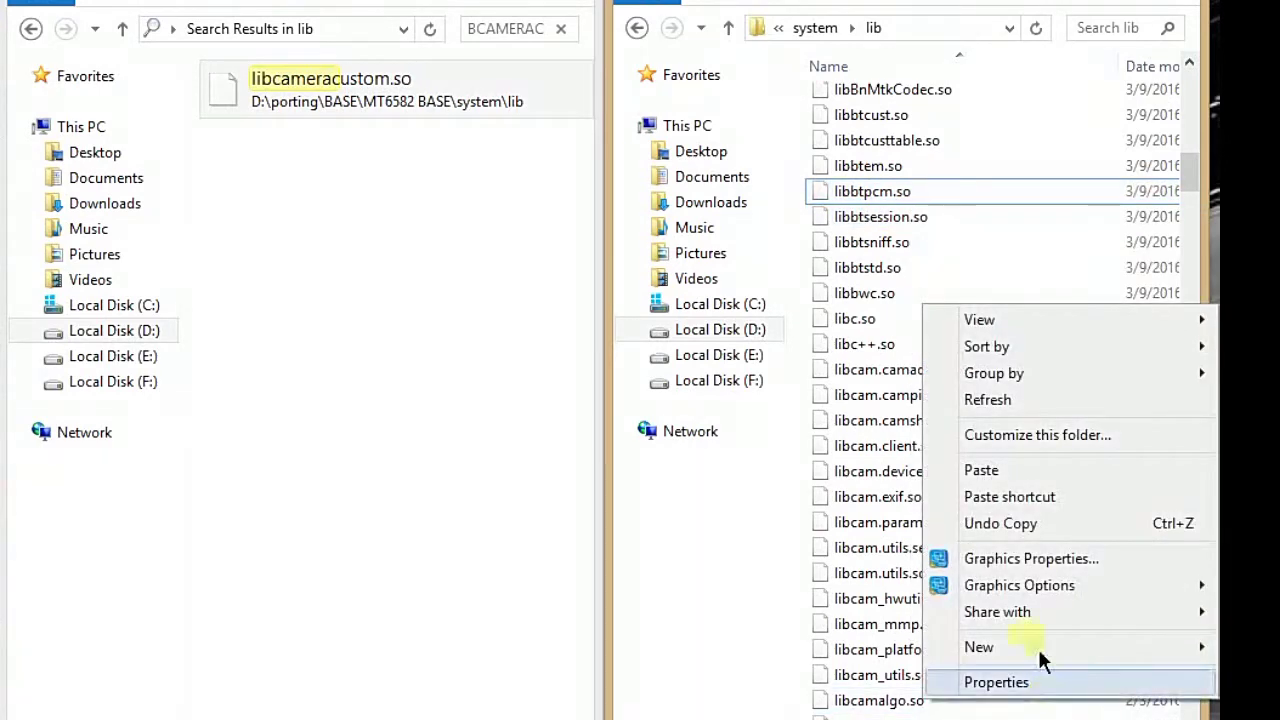
click(993, 472)
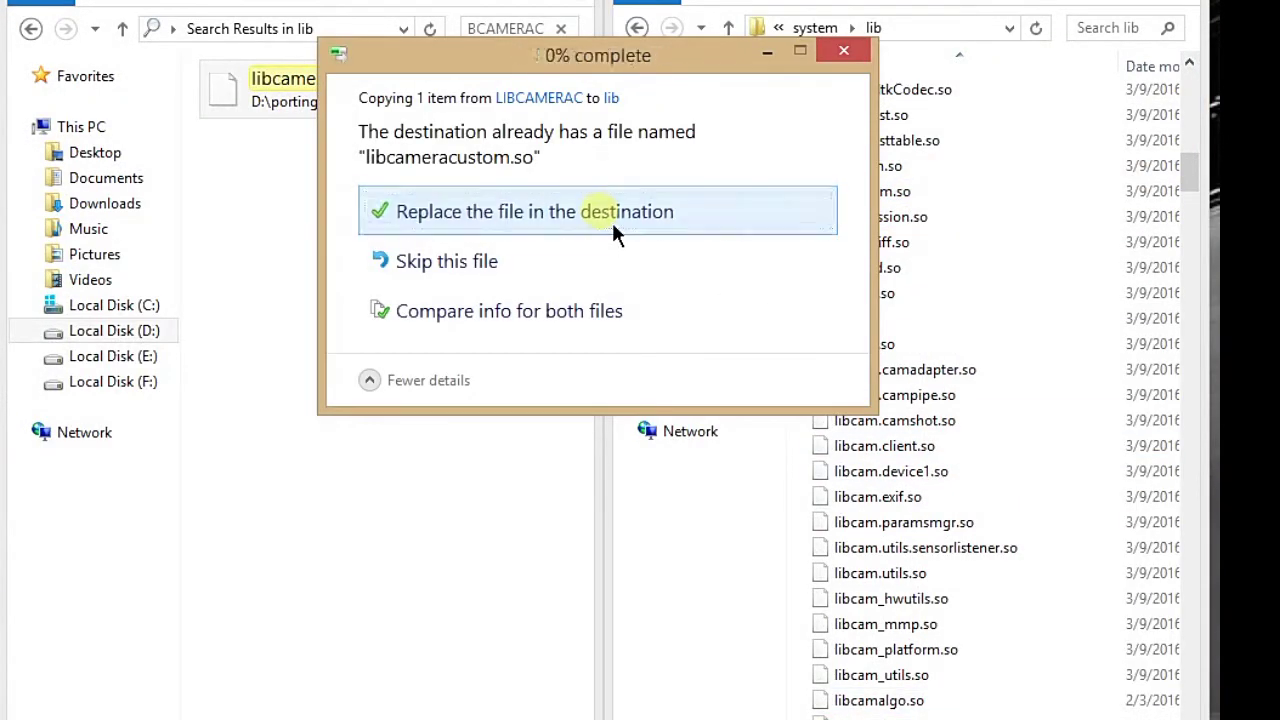
click(611, 219)
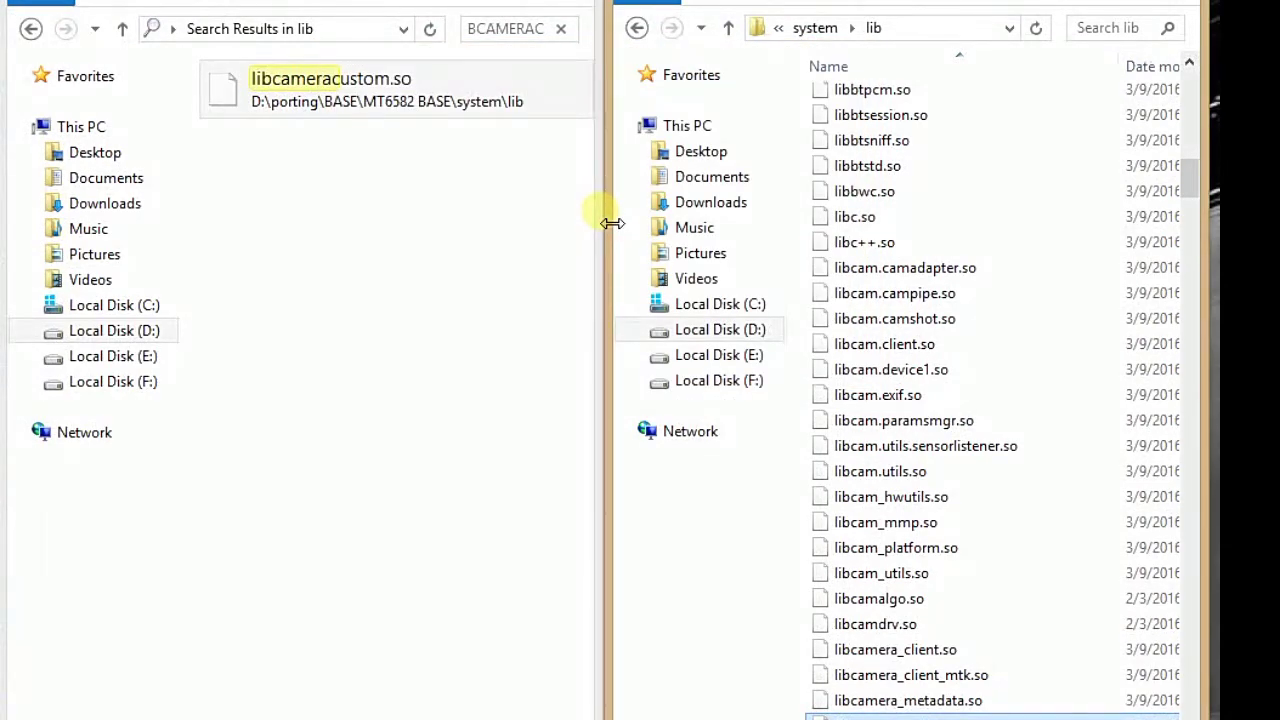
- Search the lib folder of MT6582 BASE for libdp and copy libdpframework.so
click(514, 37)
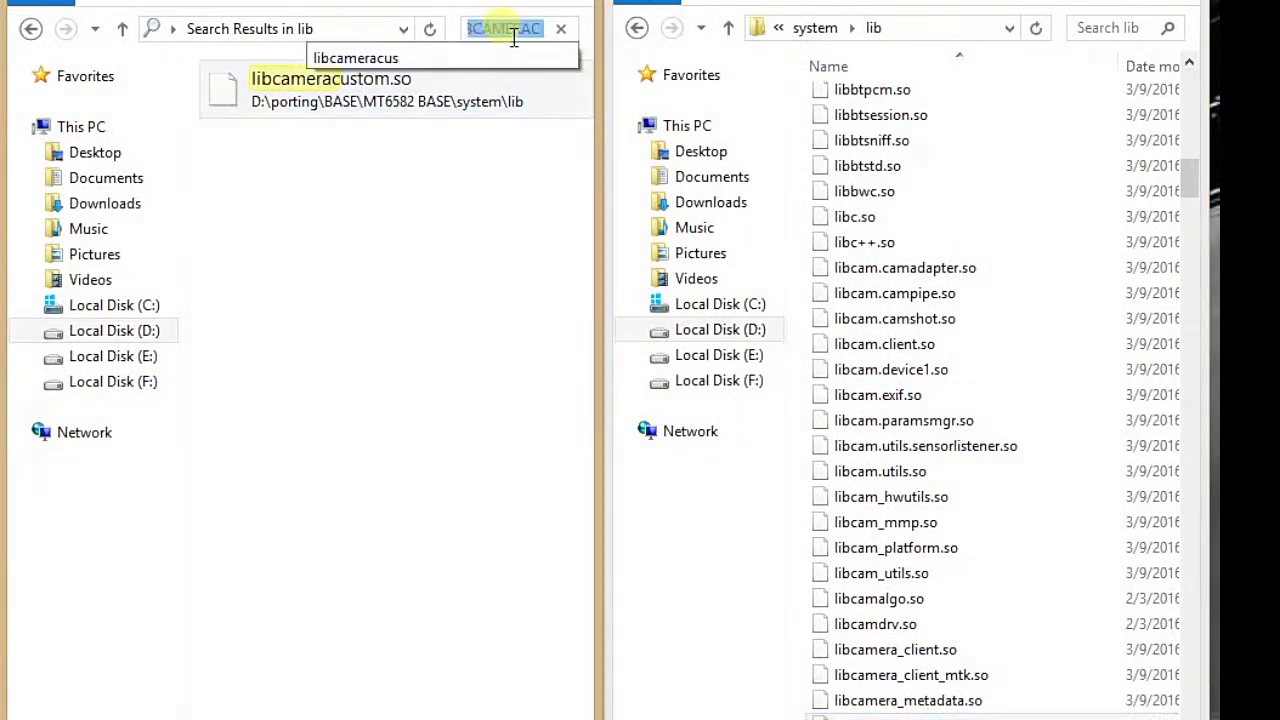
text(lib)
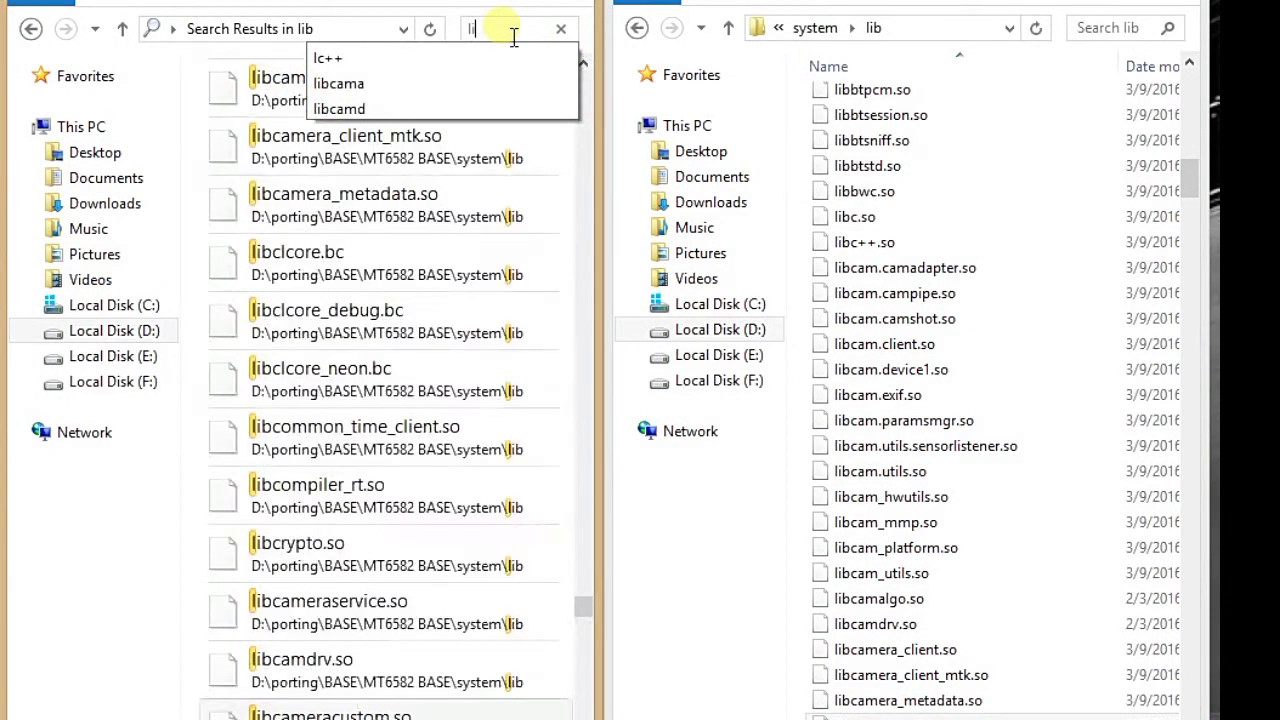
text(dp)
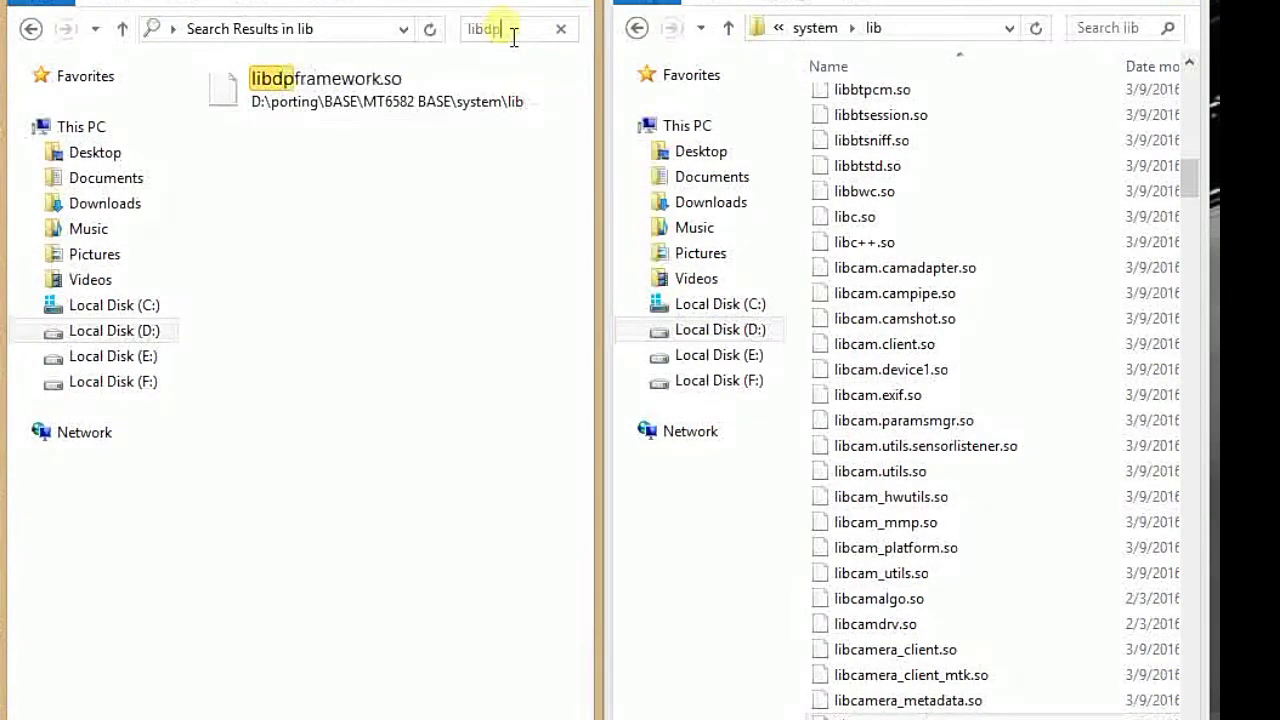
right_click(427, 94)
click(338, 97)
right_click(338, 97)
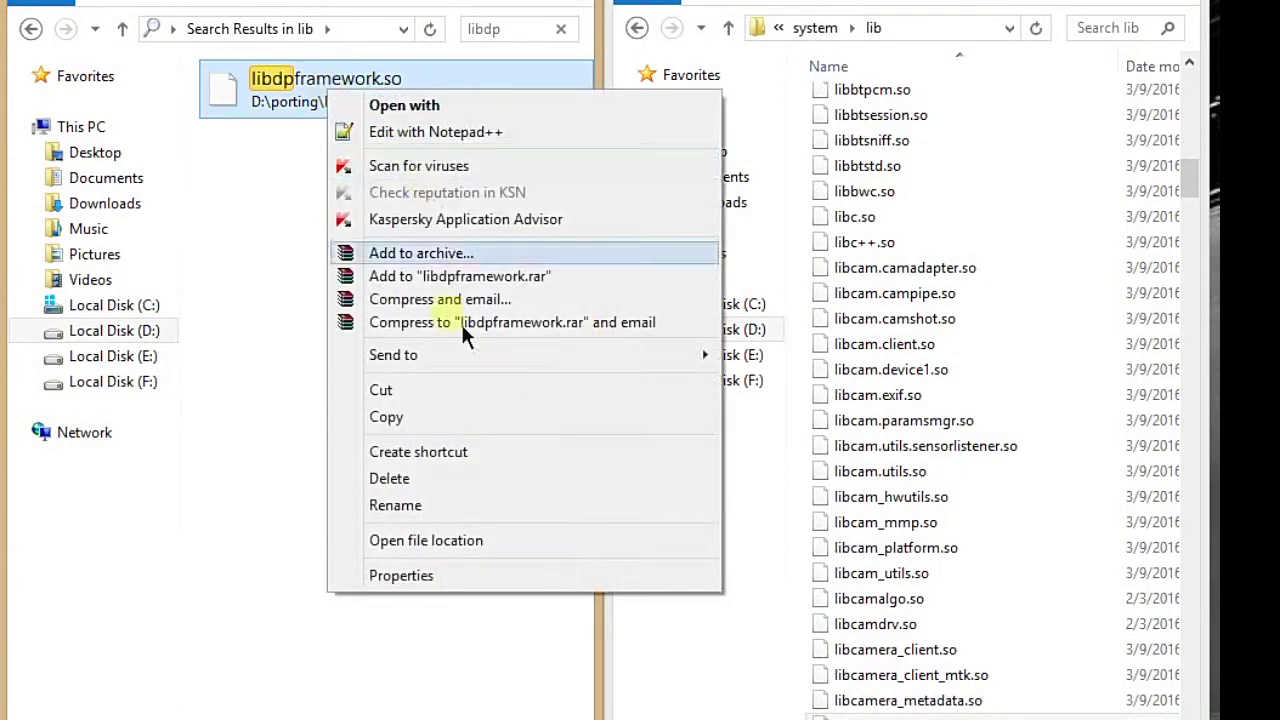
click(463, 420)
- Paste libdpframework.so into the lib folder of MT6582 PORT, replacing the file with the same name
right_click(1012, 317)
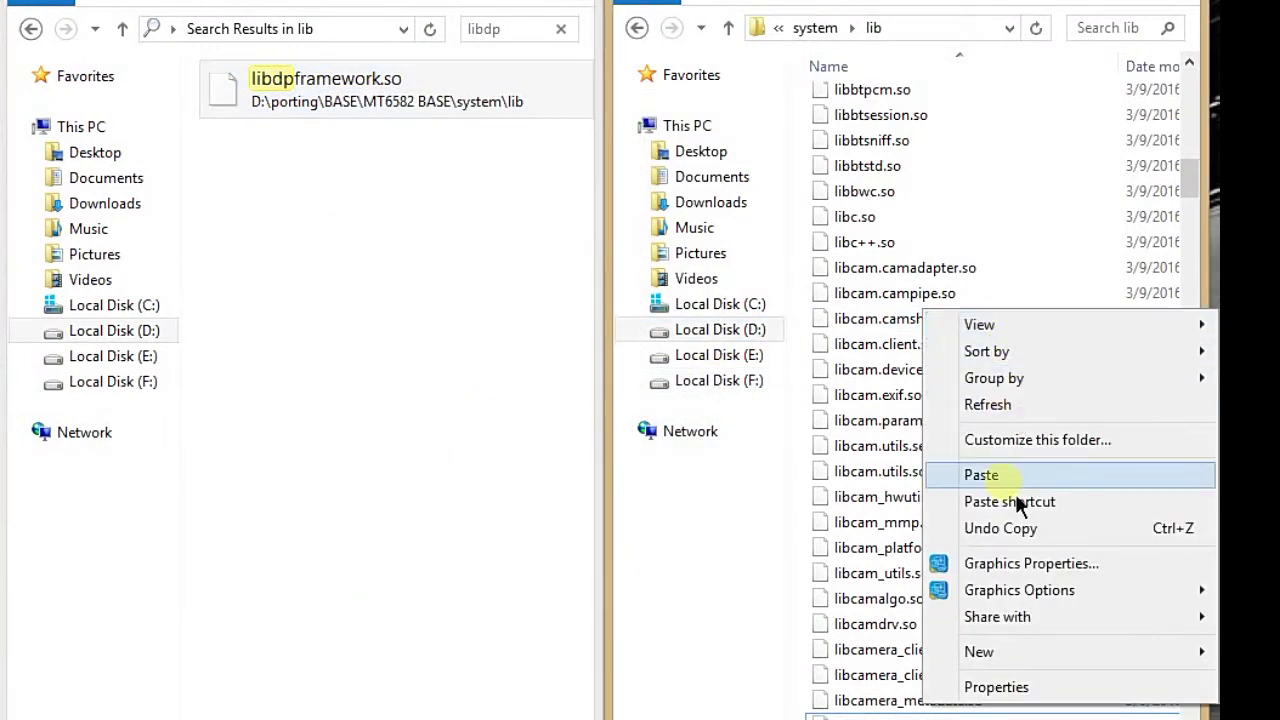
click(1040, 476)
click(526, 226)
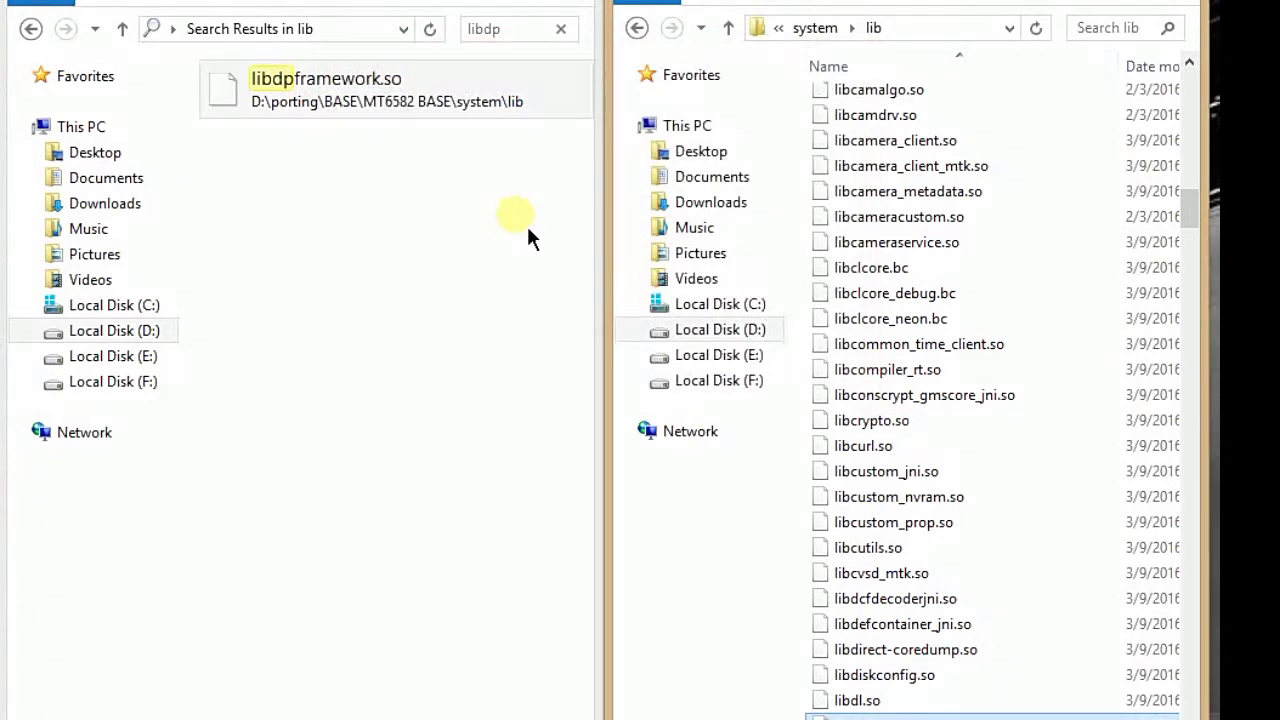
- Search the lib folder of MT6582 BASE for libsen and copy libsensorservice.so
click(530, 40)
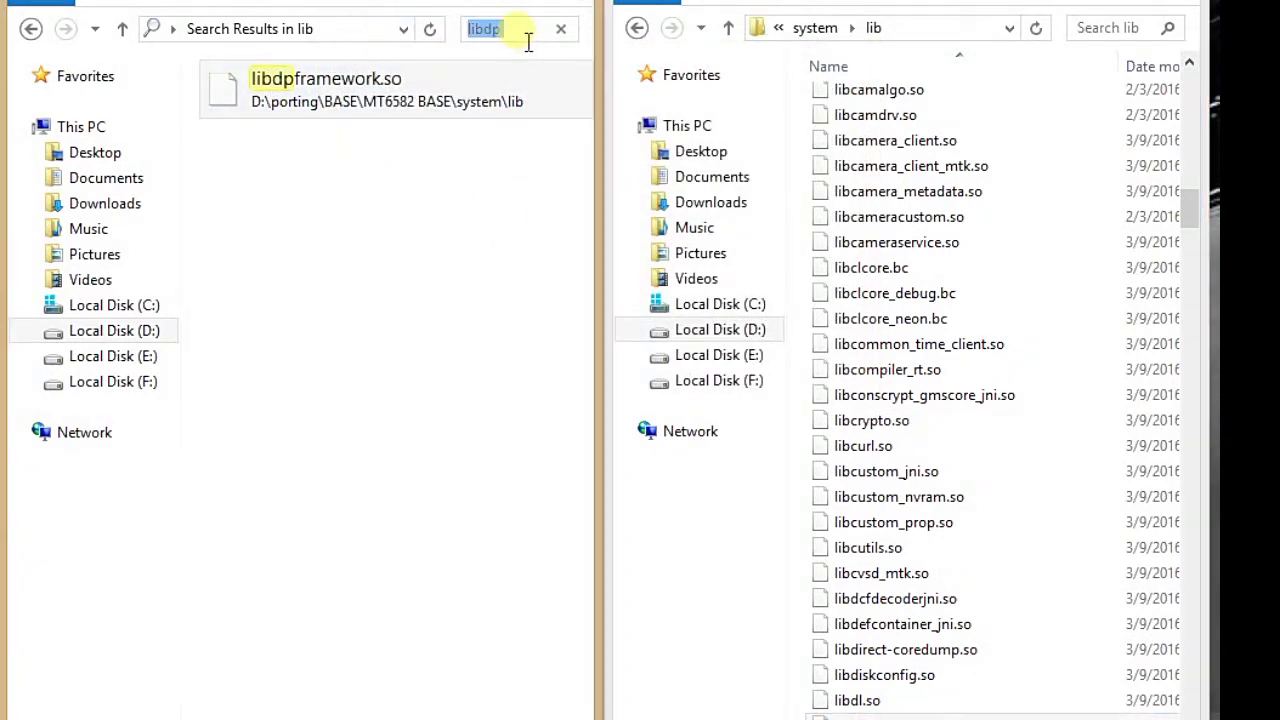
text(lib)
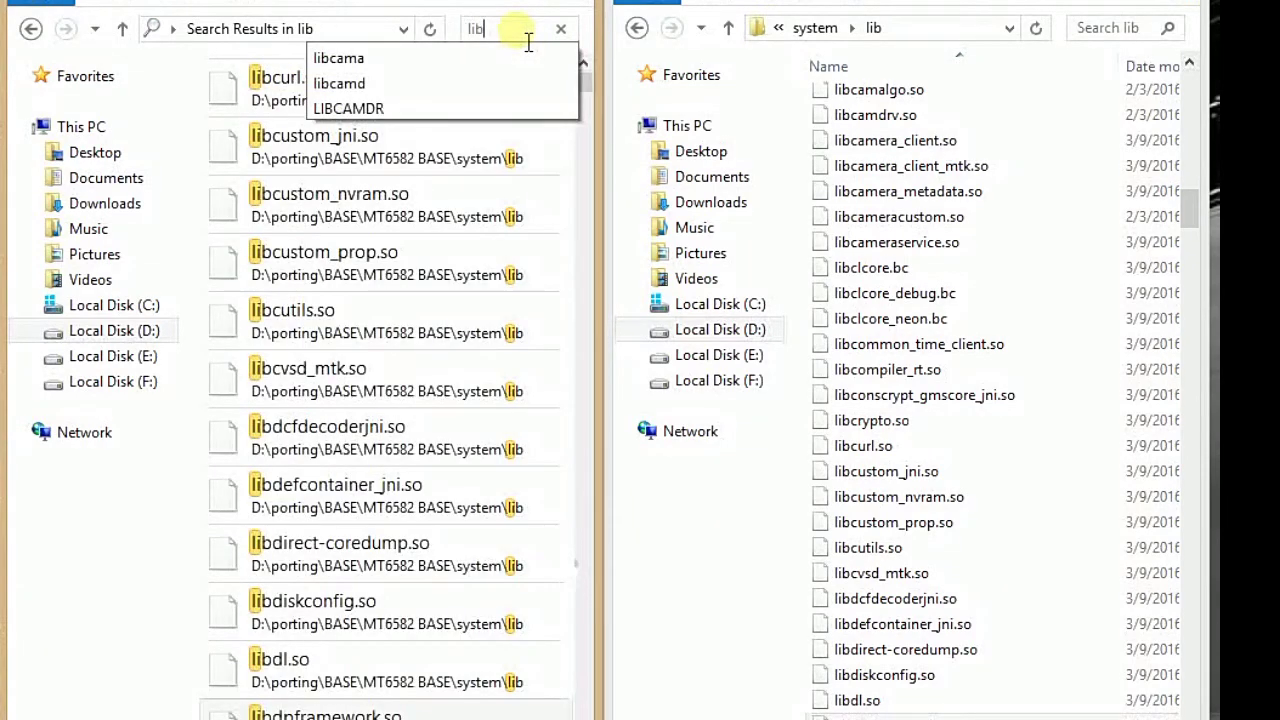
text(sen)
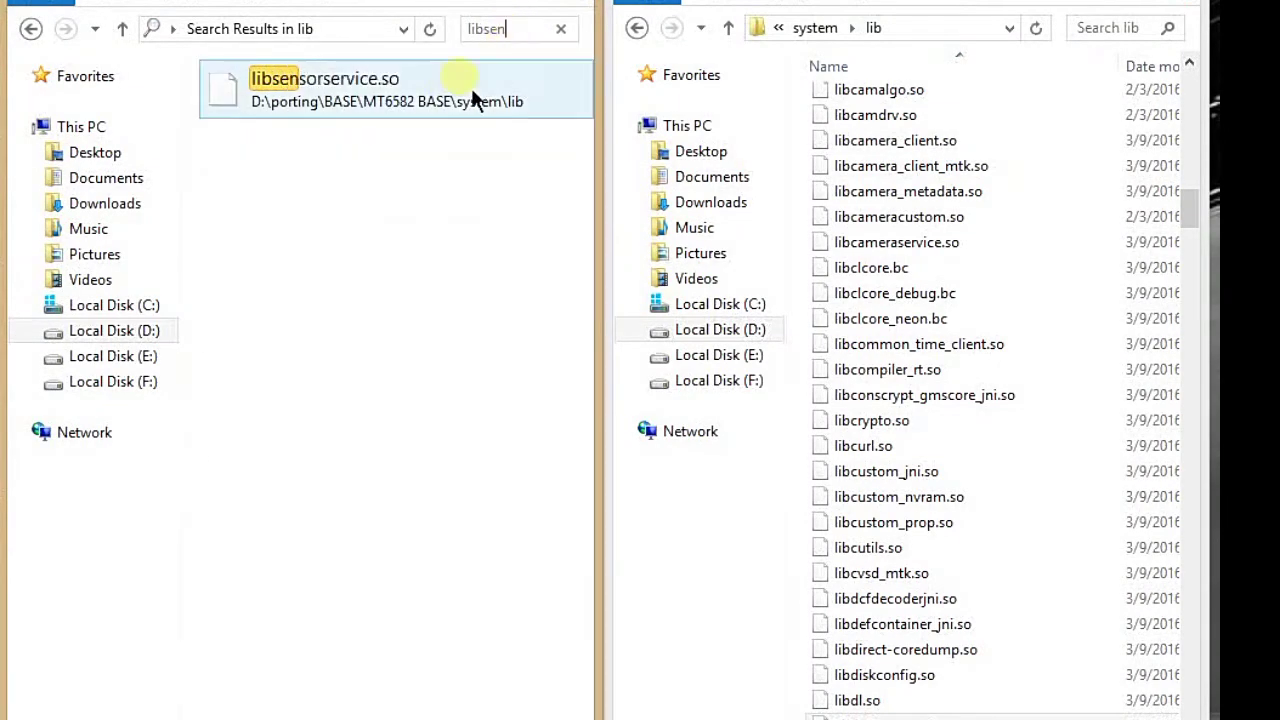
right_click(426, 101)
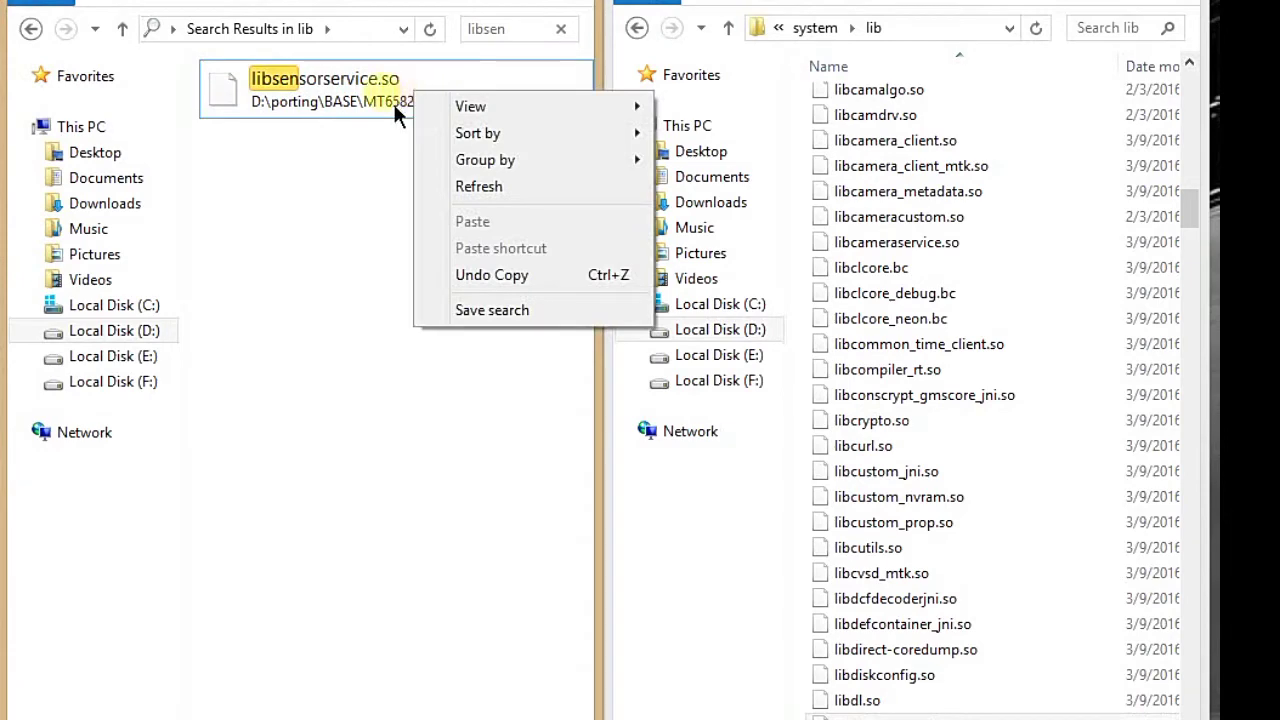
right_click(360, 105)
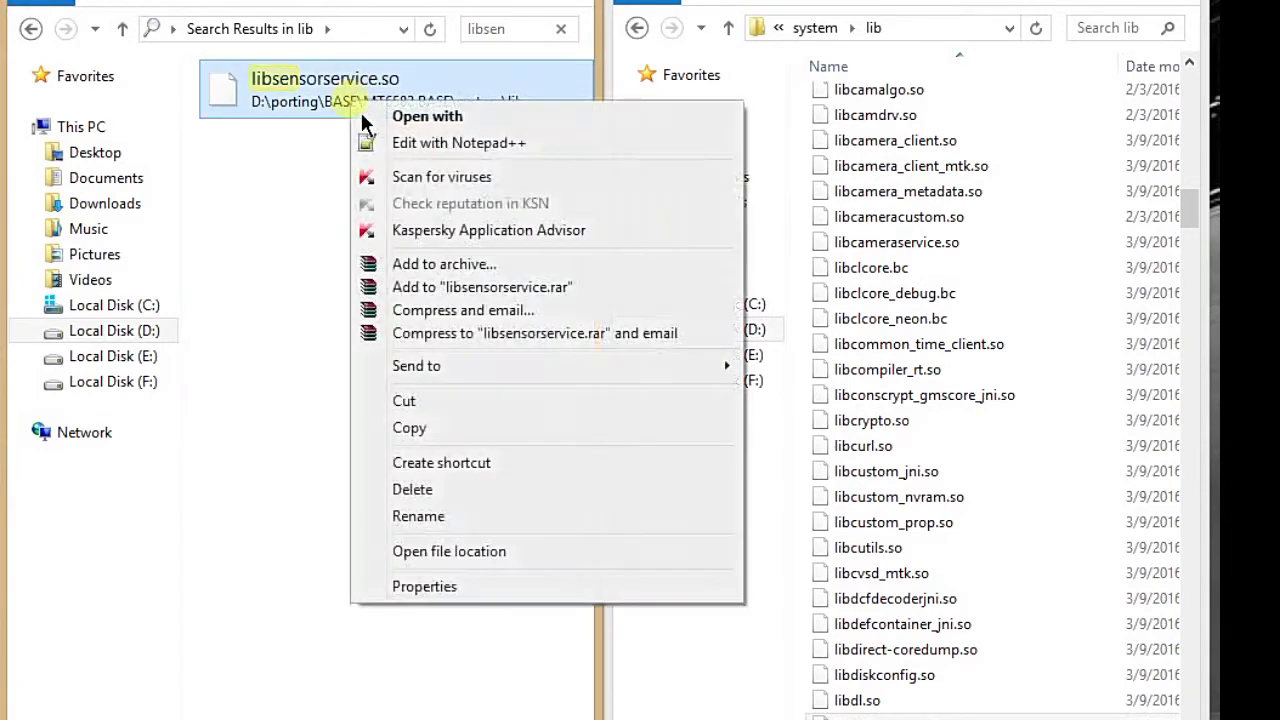
click(461, 427)
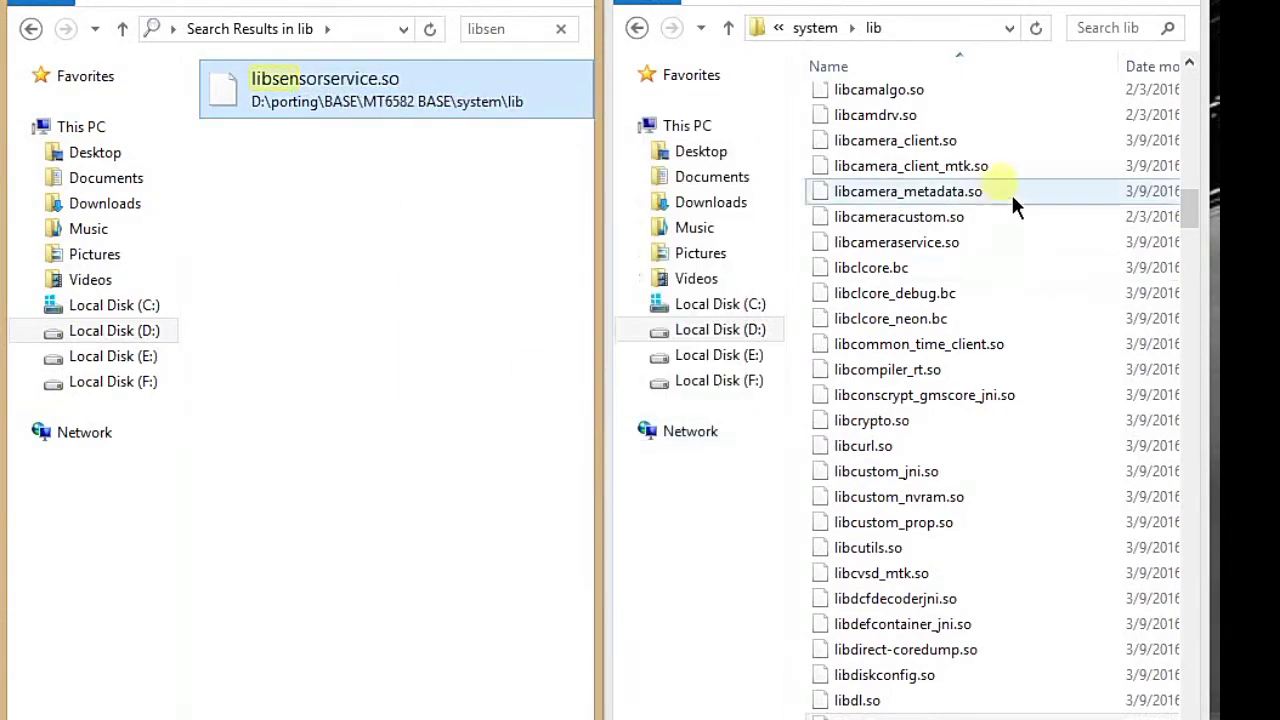
- Paste libsensorservice.so into the lib folder of MT6582 PORT, replacing the file with the same name
right_click(924, 186)
click(981, 347)
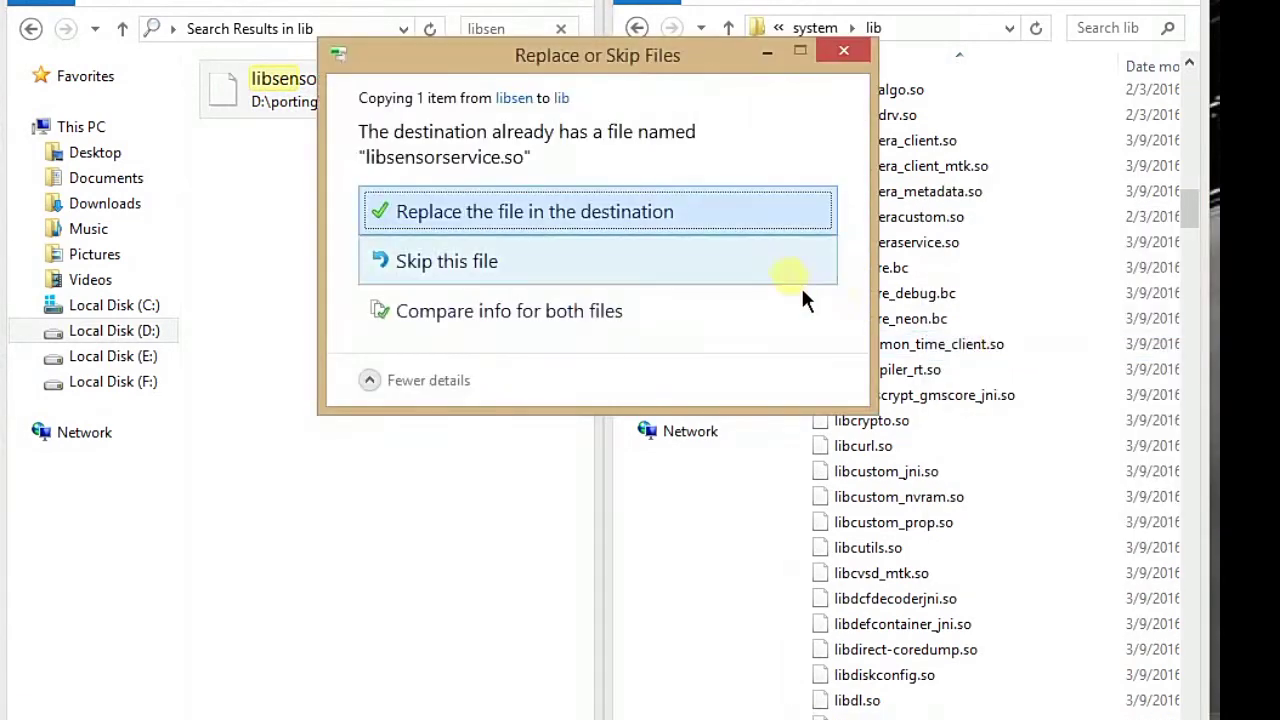
click(675, 215)
- Search the lib folder of MT6582 BASE for libsyn and copy libsync.so
click(496, 29)
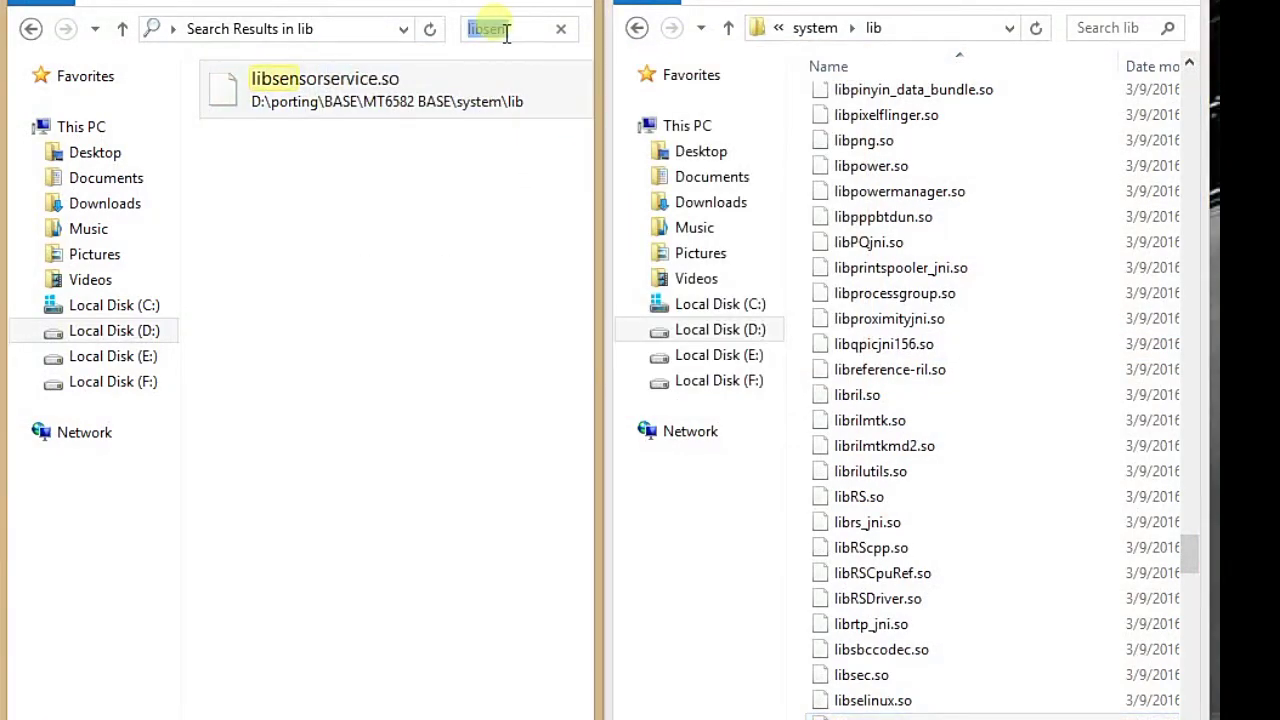
text(li)
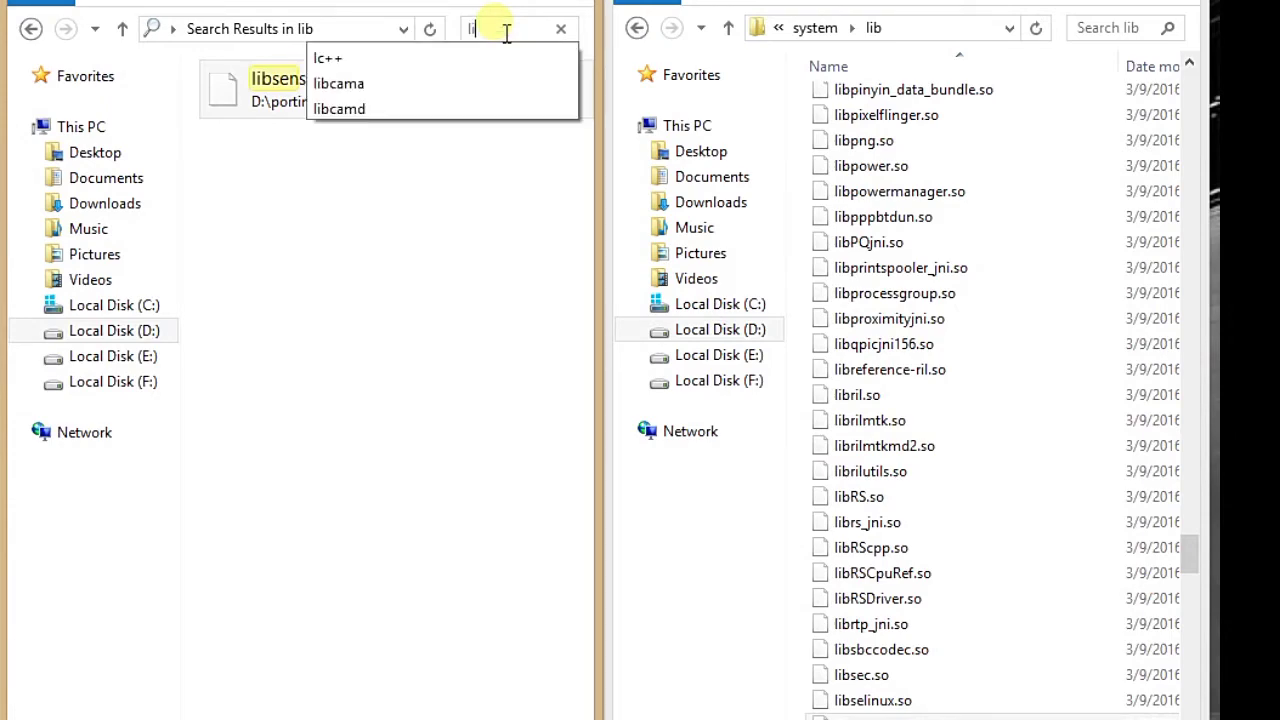
text(bsyn)
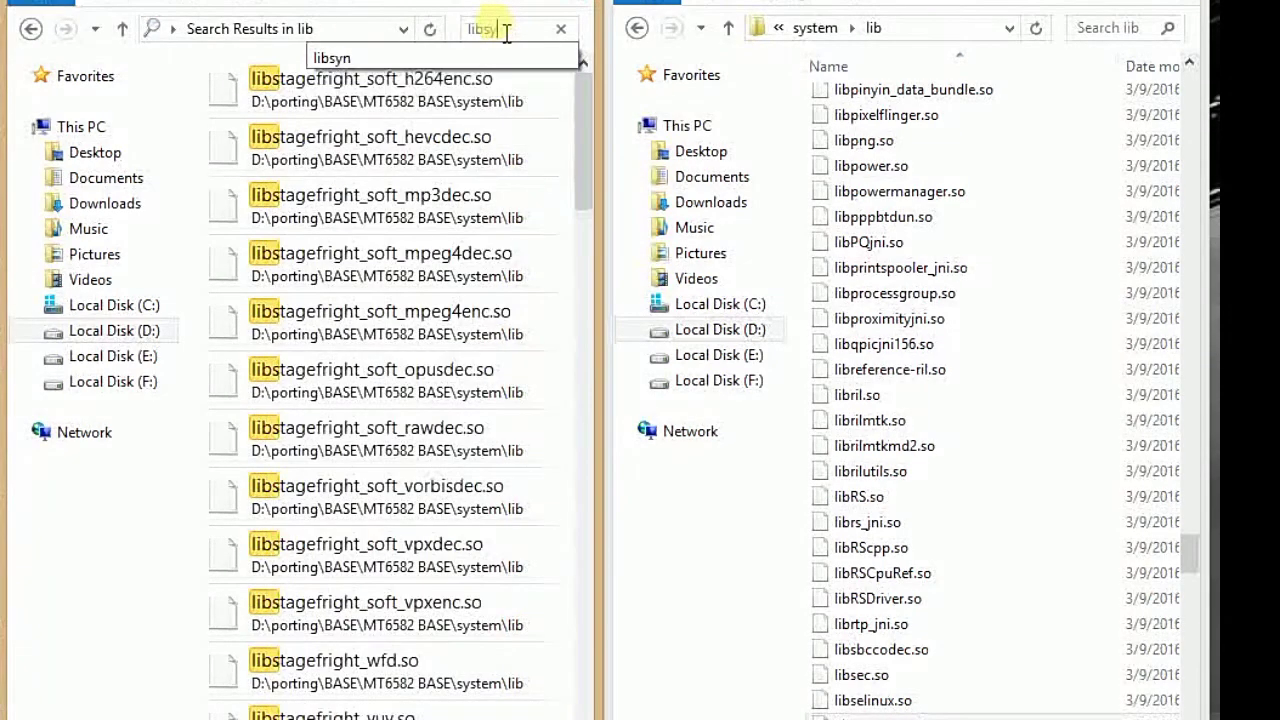
right_click(425, 104)
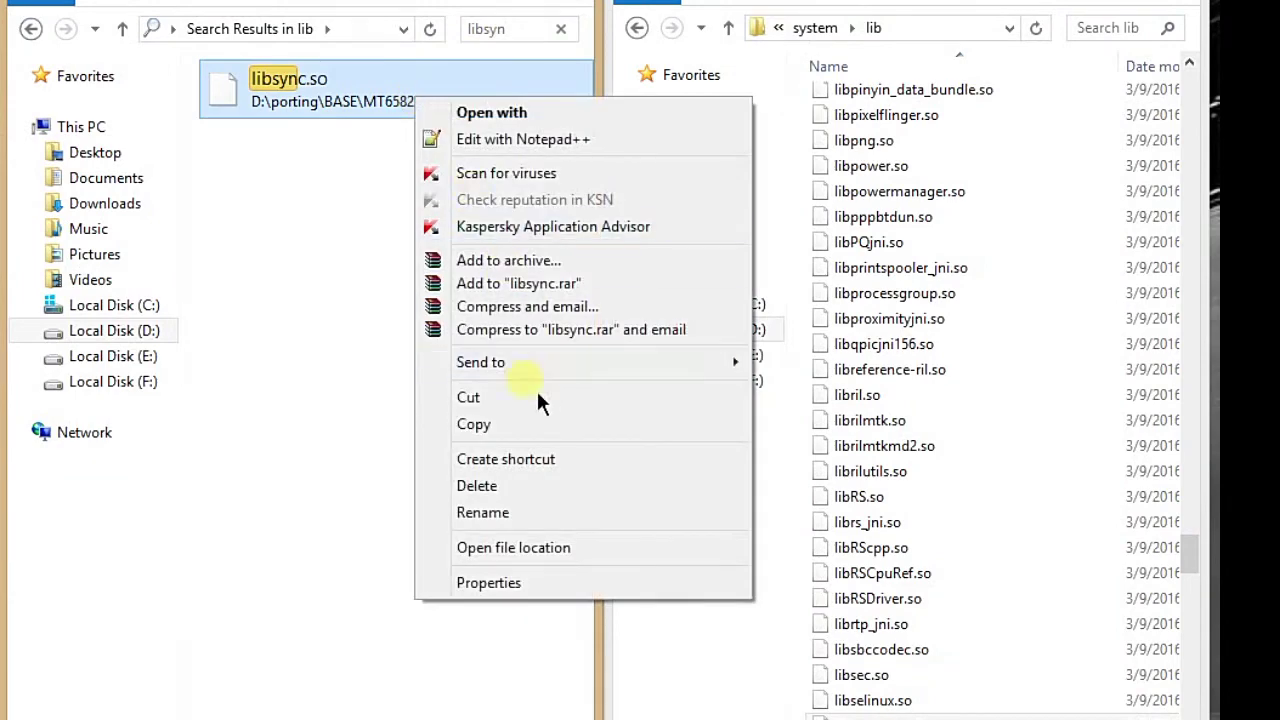
click(508, 426)
- Paste libsync.so into the lib folder of MT6582 PORT, replacing the file with the same name
click(938, 195)
right_click(937, 194)
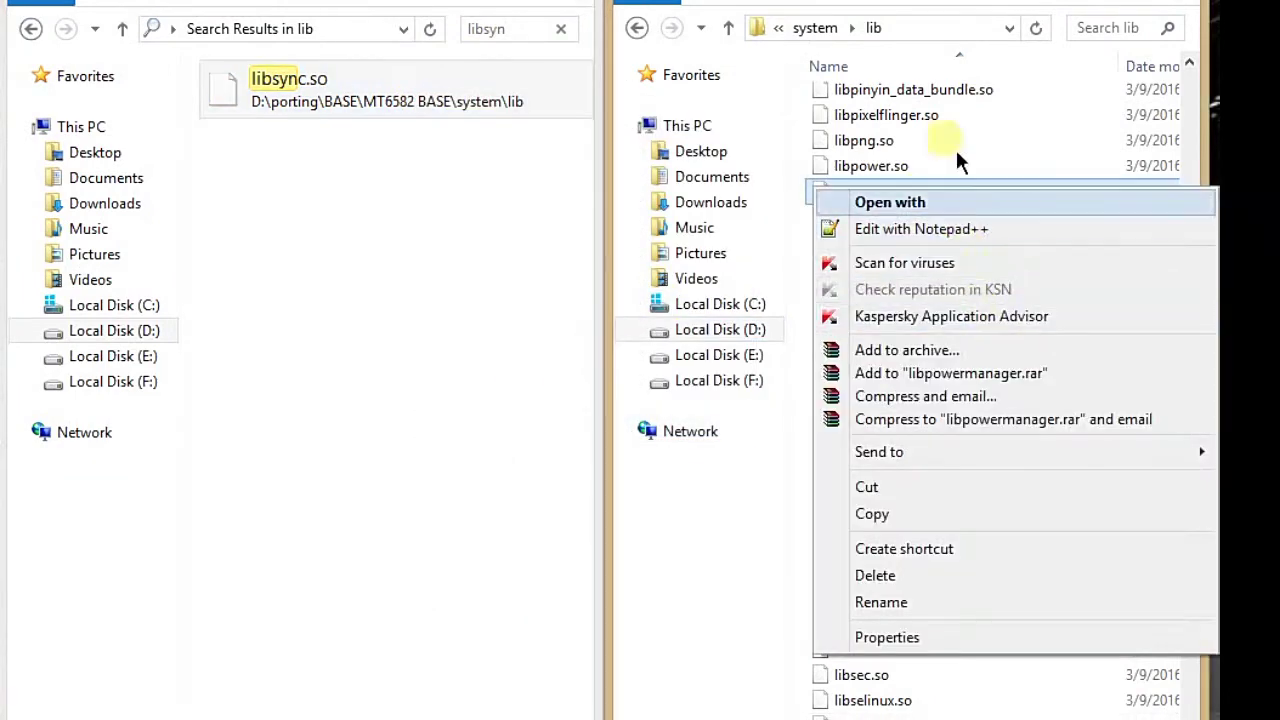
right_click(994, 139)
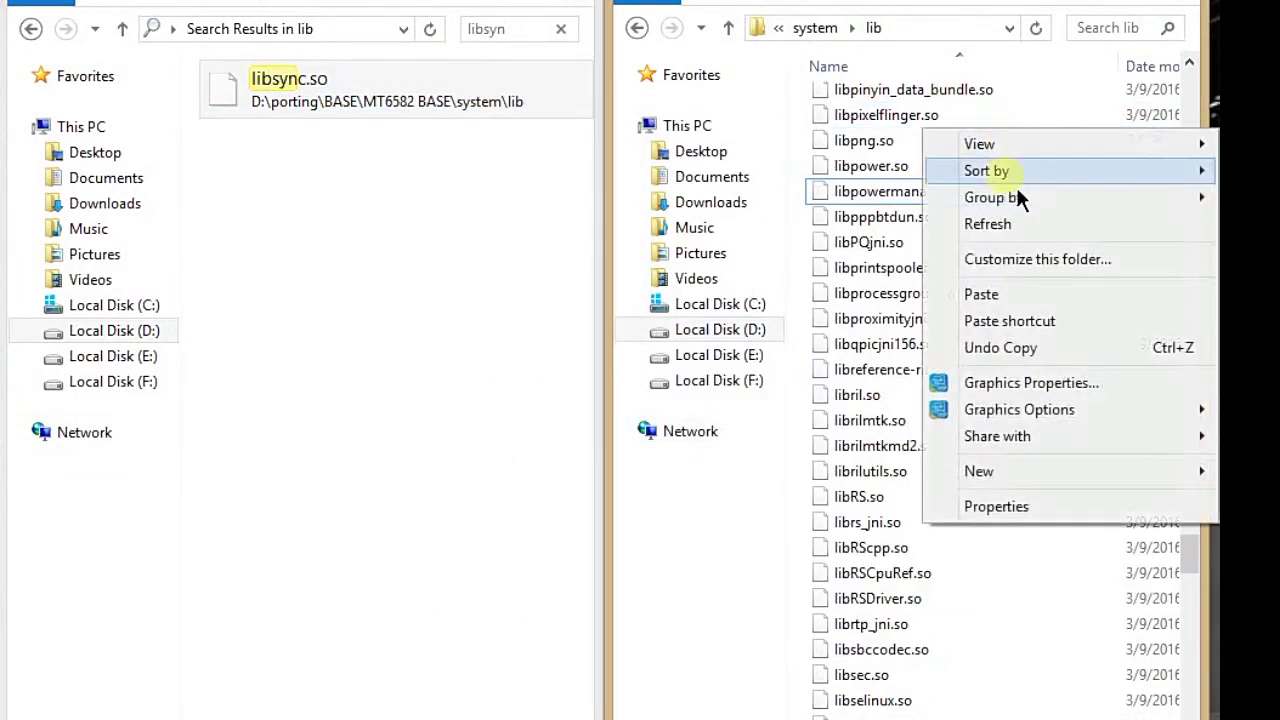
click(985, 296)
click(592, 195)
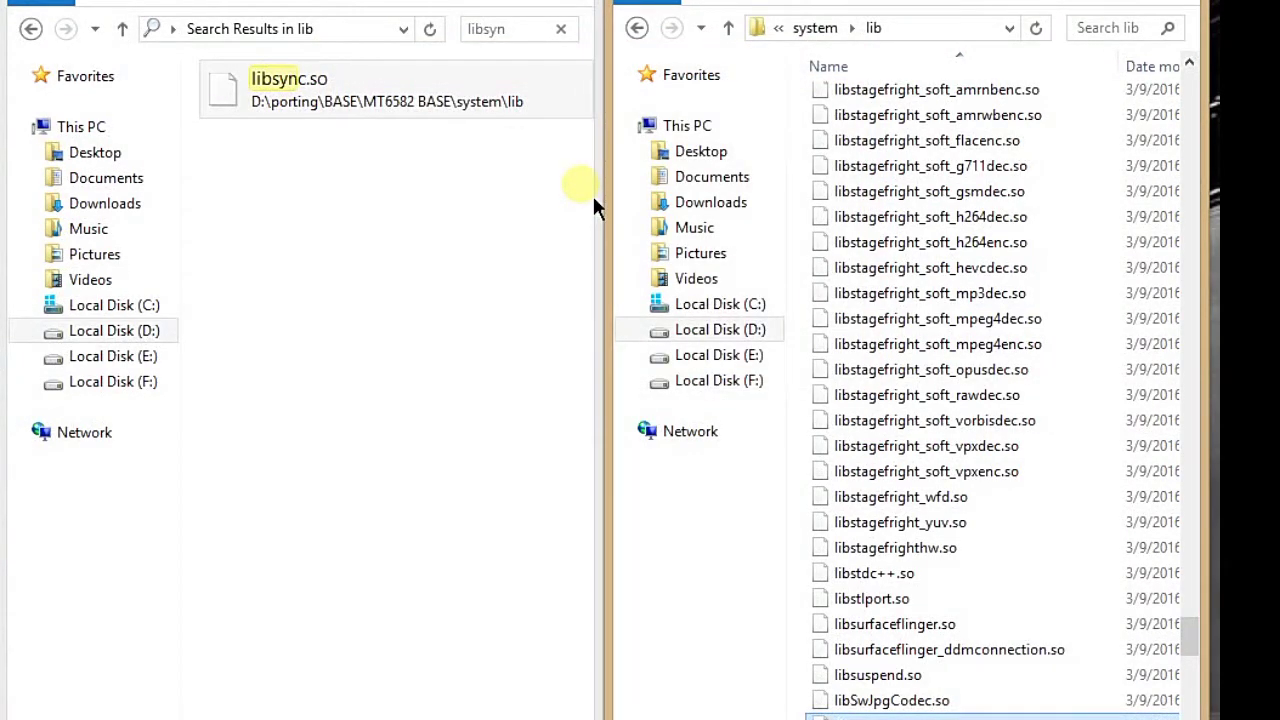
- Search the lib folder of MT6582 BASE for libvcode and copy libvcodecdrv.so
click(522, 38)
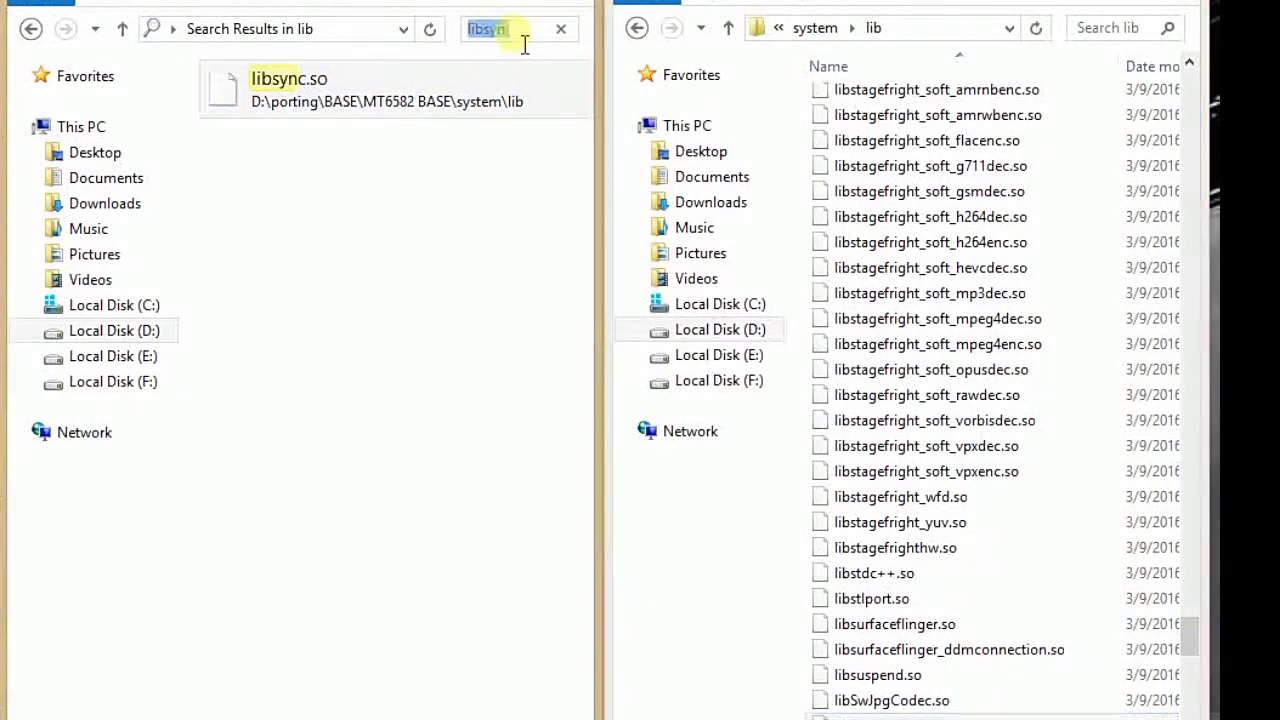
text(lib)
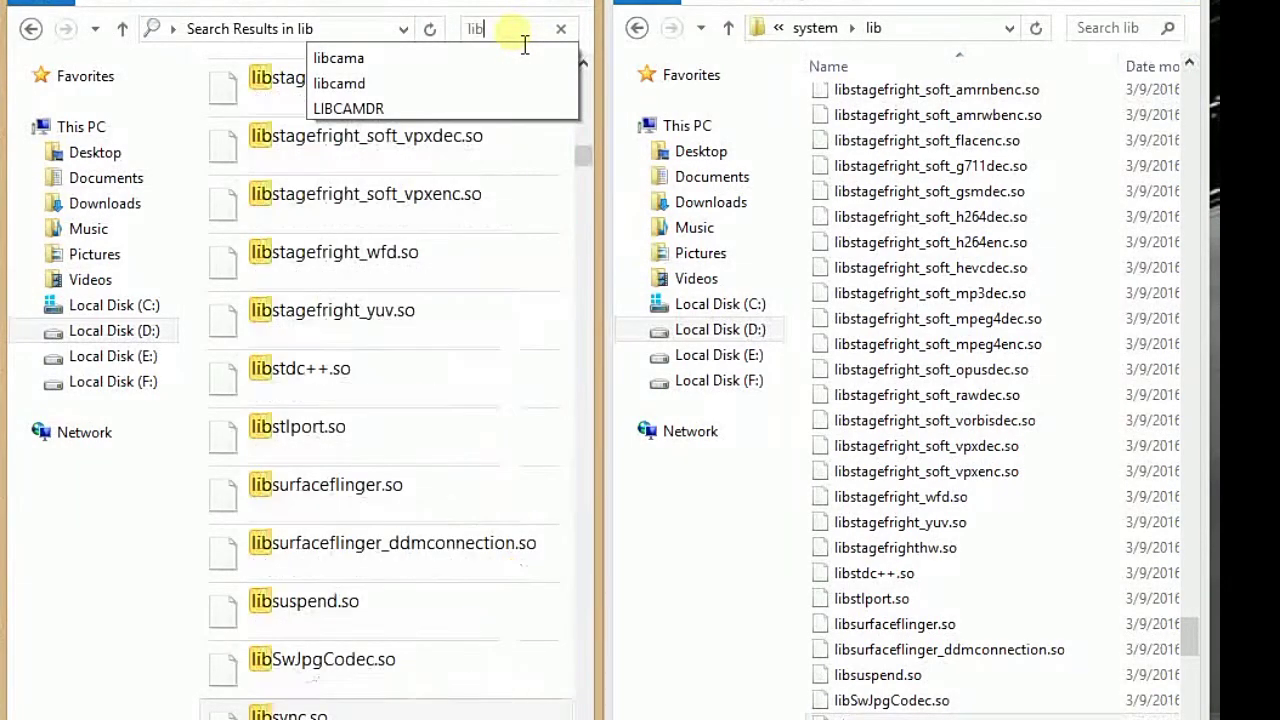
text(c)
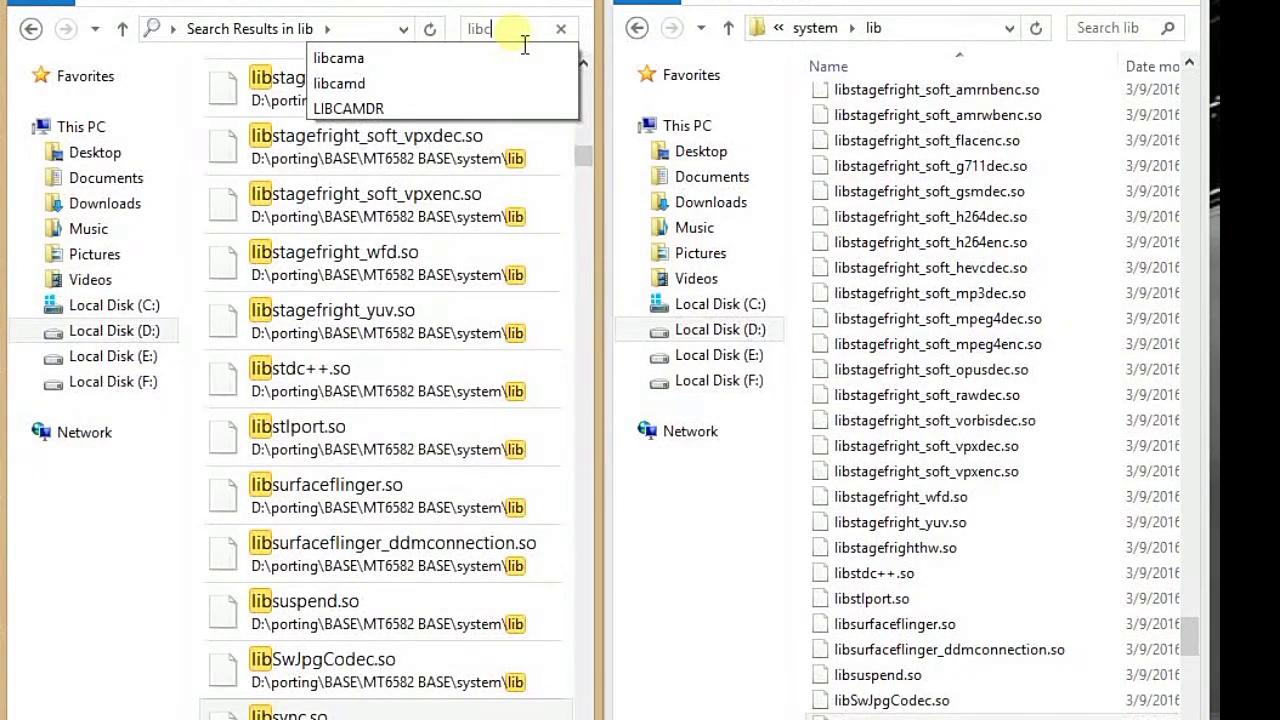
text(o)
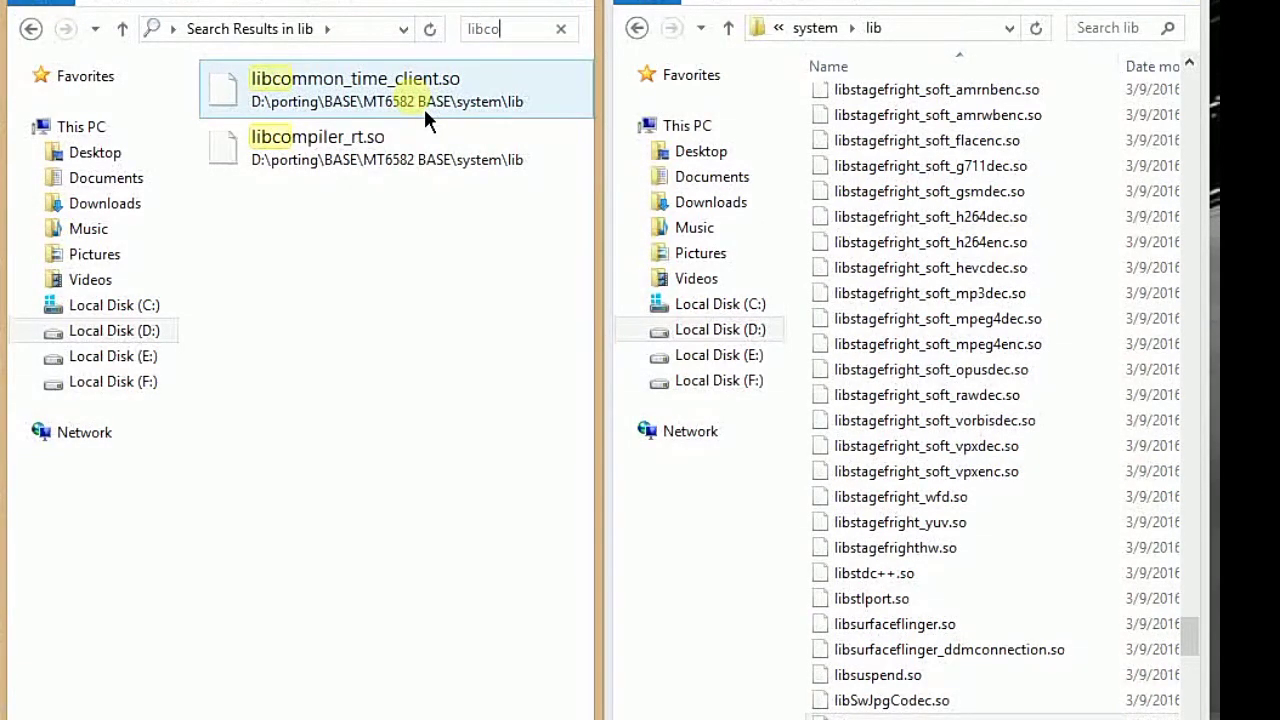
key(BackSpace)
key(BackSpace)
text(v)
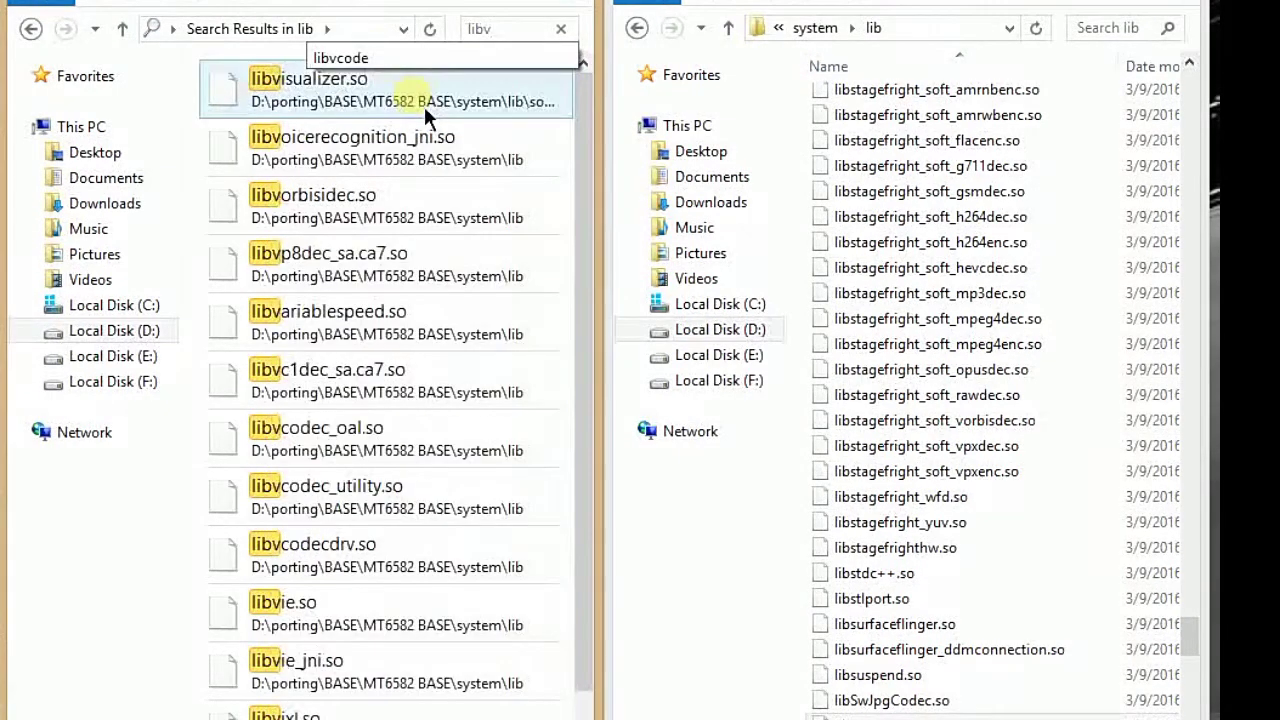
click(390, 59)
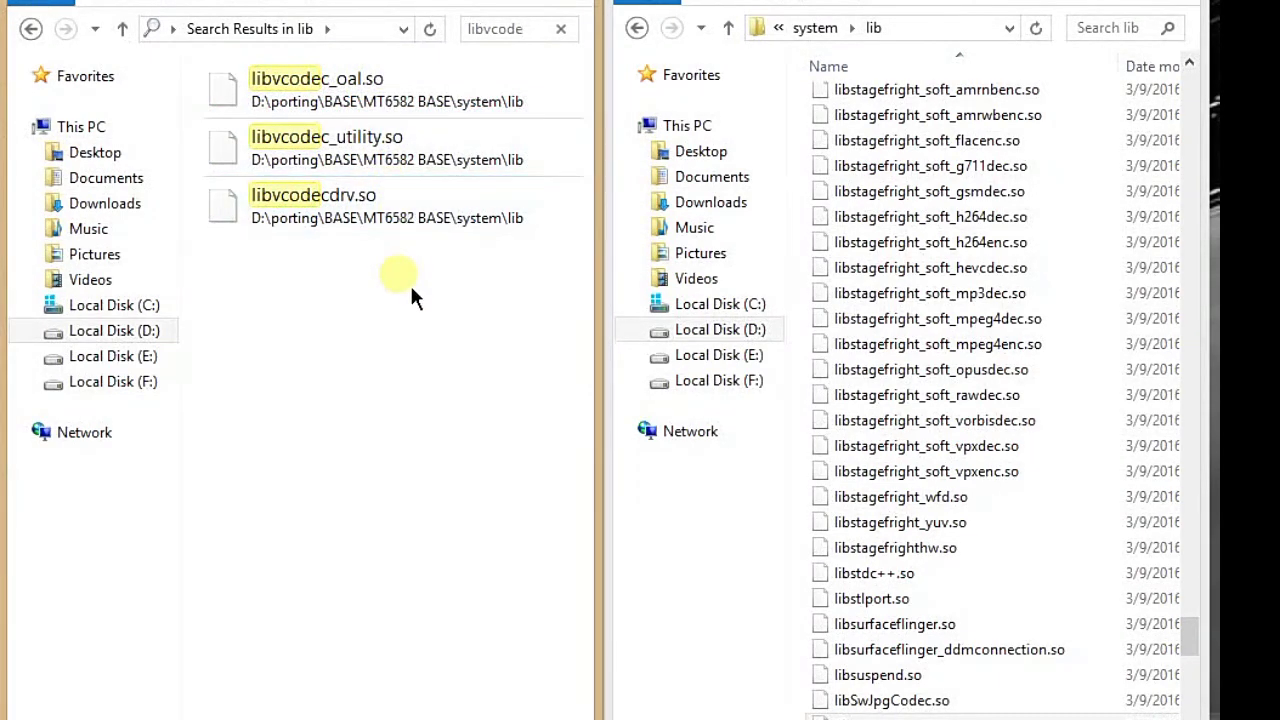
right_click(394, 214)
right_click(345, 208)
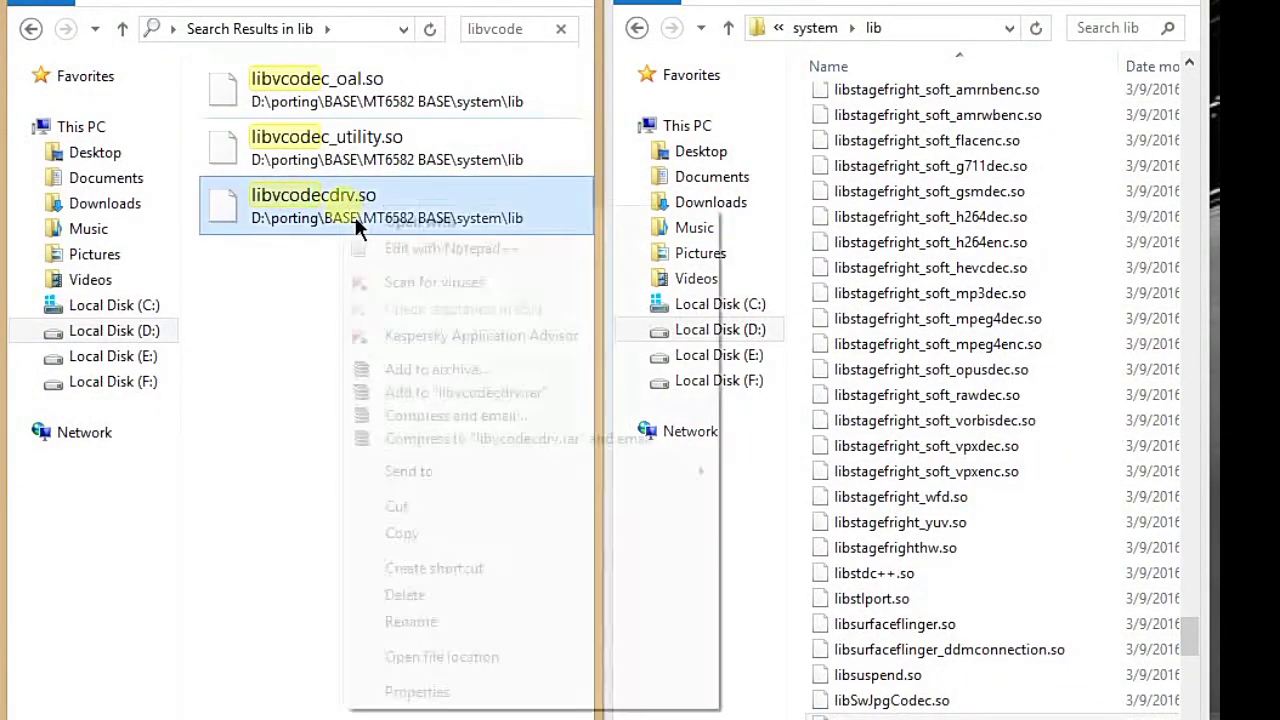
click(436, 534)
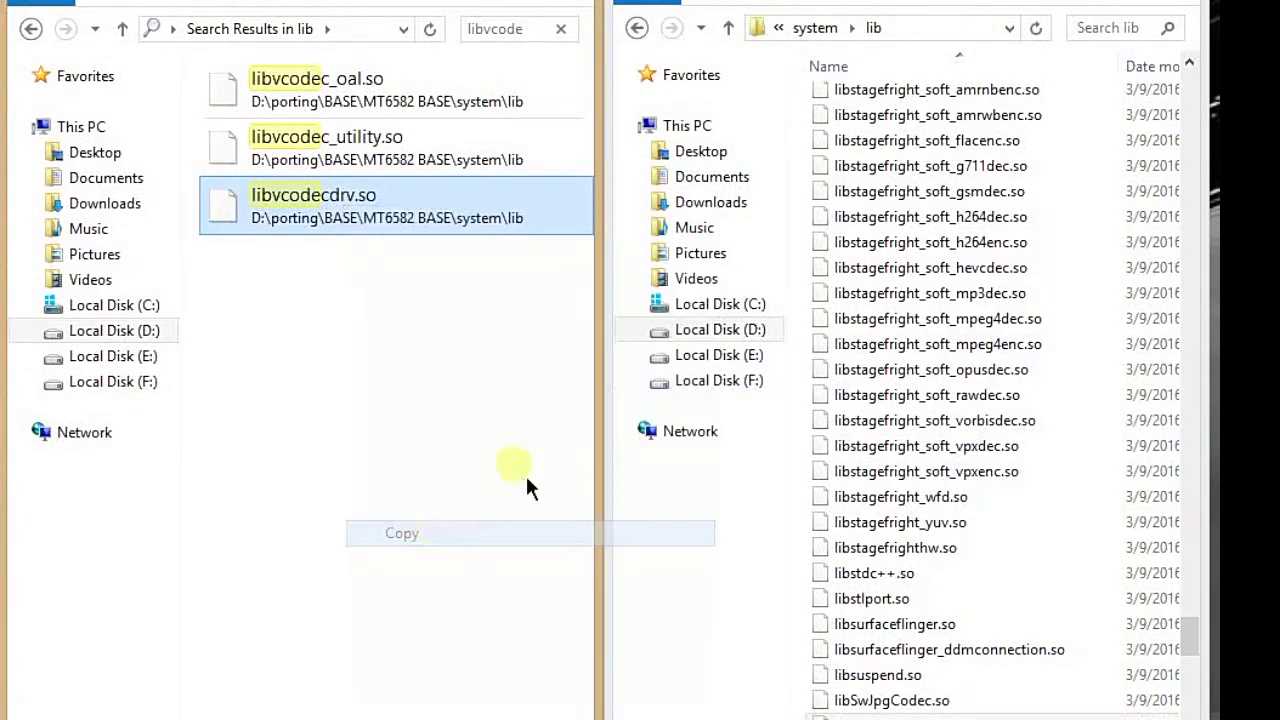
- Paste libvcodecdrv.so into the lib folder of MT6582 PORT, replacing the file with the same name
click(950, 268)
right_click(958, 276)
click(1051, 213)
right_click(1051, 212)
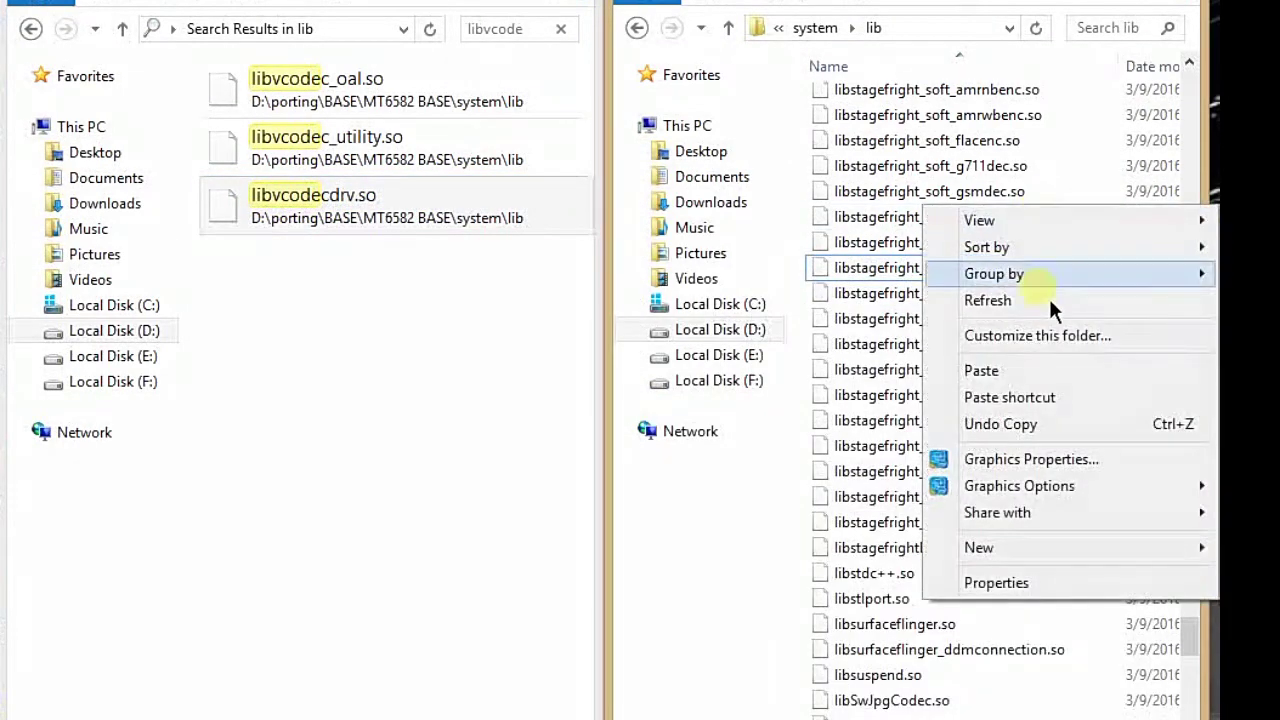
click(1030, 369)
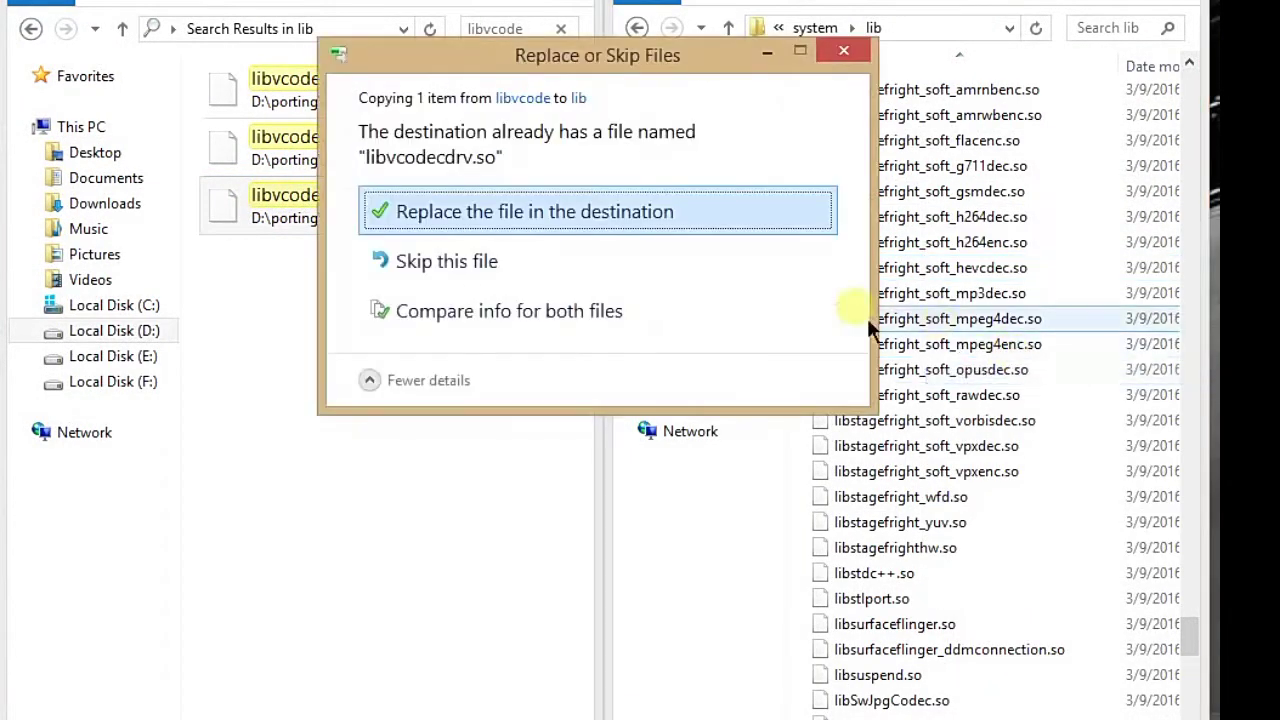
click(637, 215)
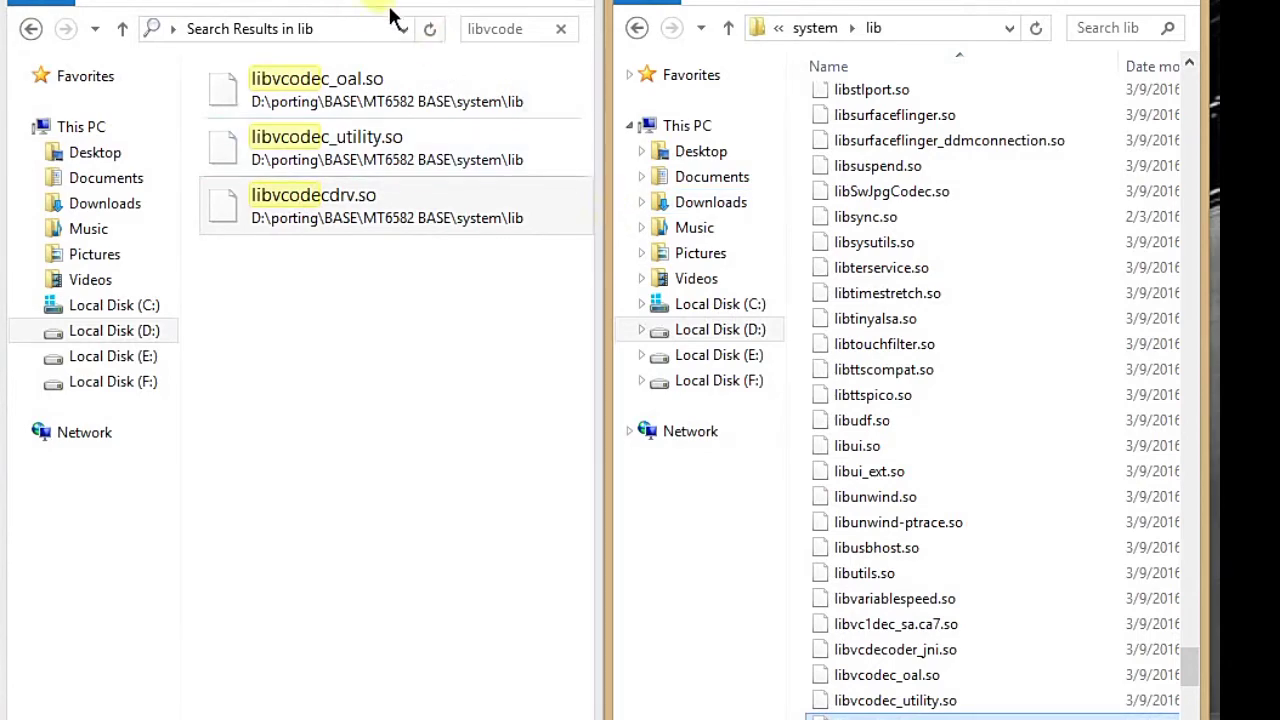
- Leave the libvcode search results and go back from system\lib to the MT6582 PORT folder
click(124, 32)
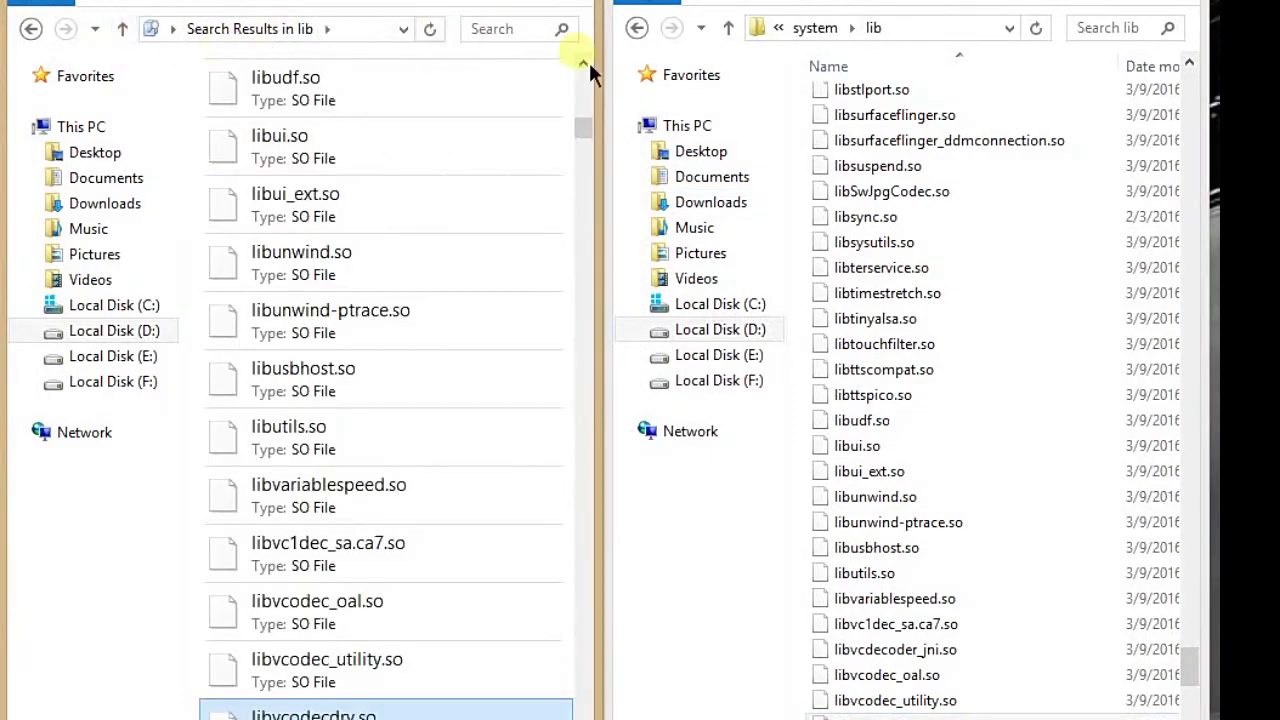
click(736, 38)
click(736, 38)
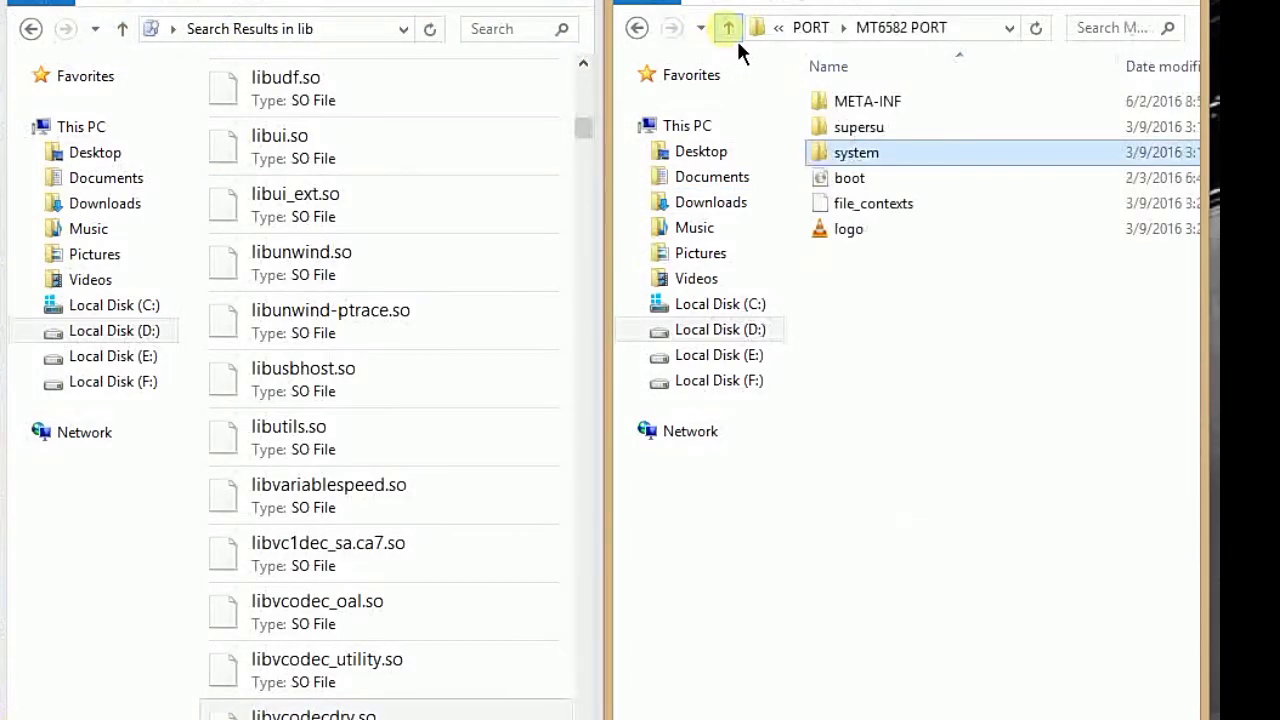
- Open the MT6582 BASE folder under porting\BASE on Local Disk (D:) in the BASE window
click(124, 36)
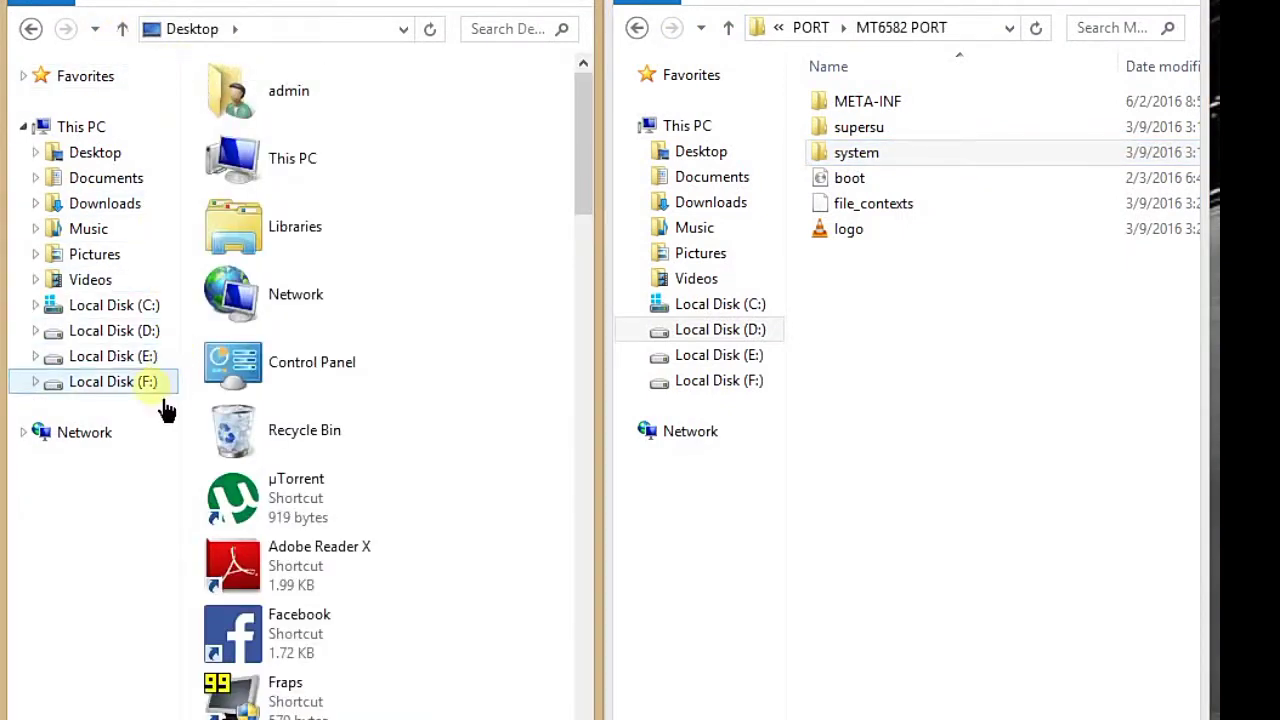
click(404, 30)
click(414, 46)
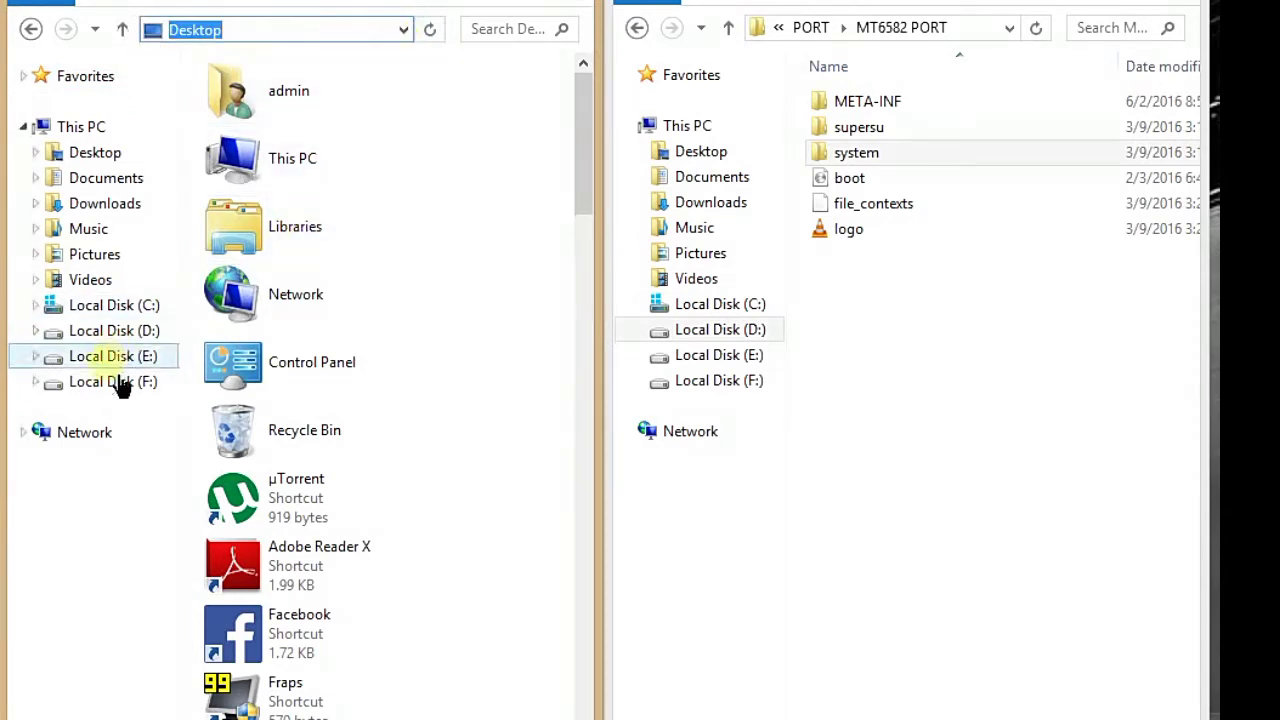
click(120, 332)
double_click(250, 112)
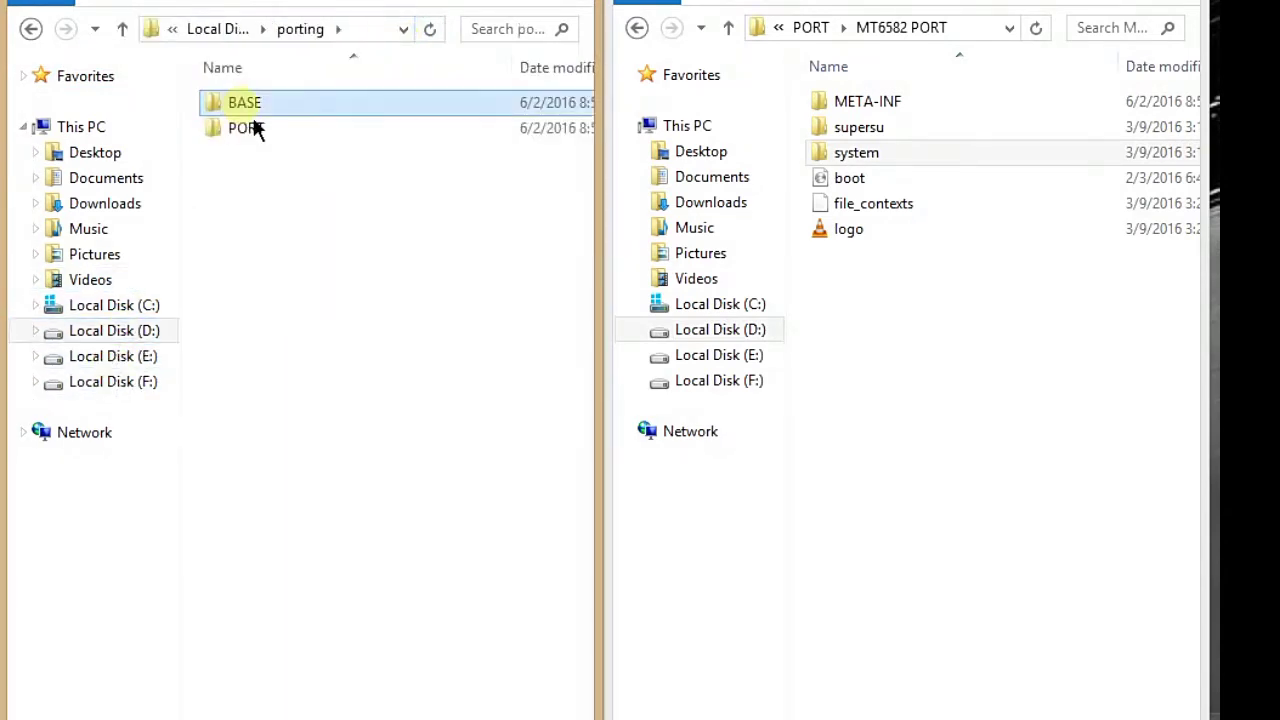
double_click(252, 112)
double_click(255, 112)
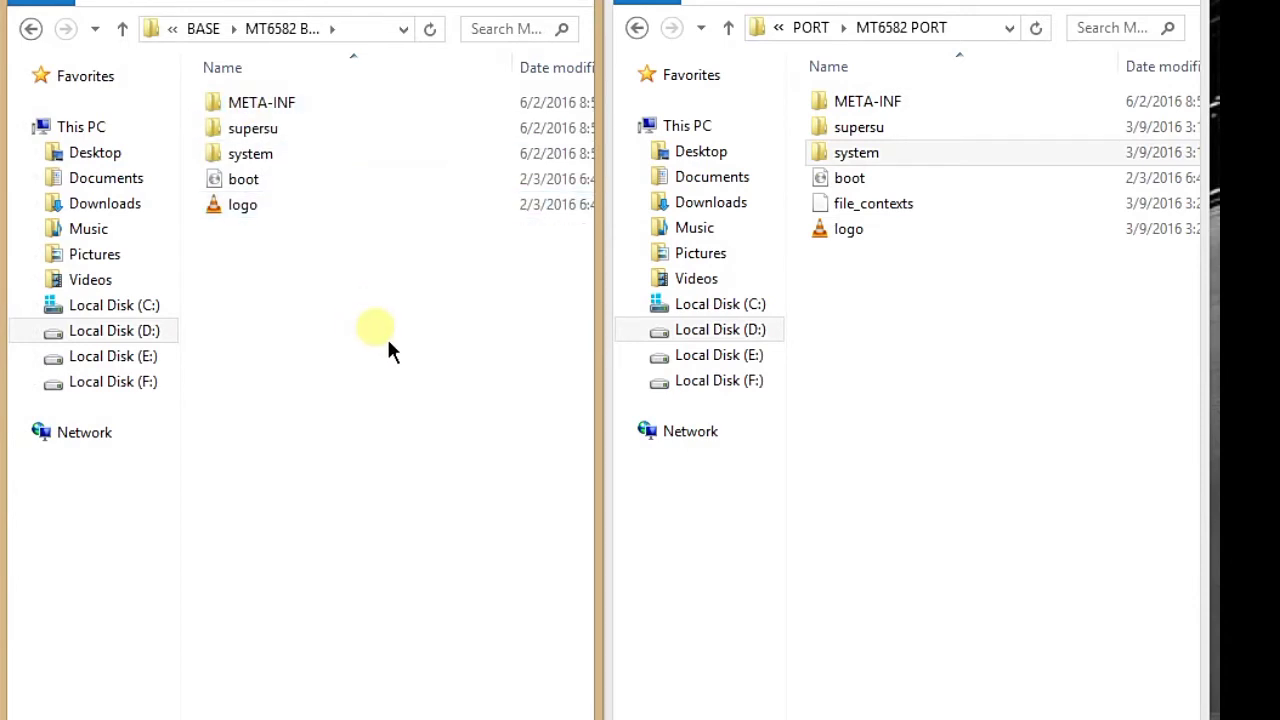
- Open the system\usr\keylayout folder of MT6582 BASE and copy Generic.kl
mouse_move(292, 230)
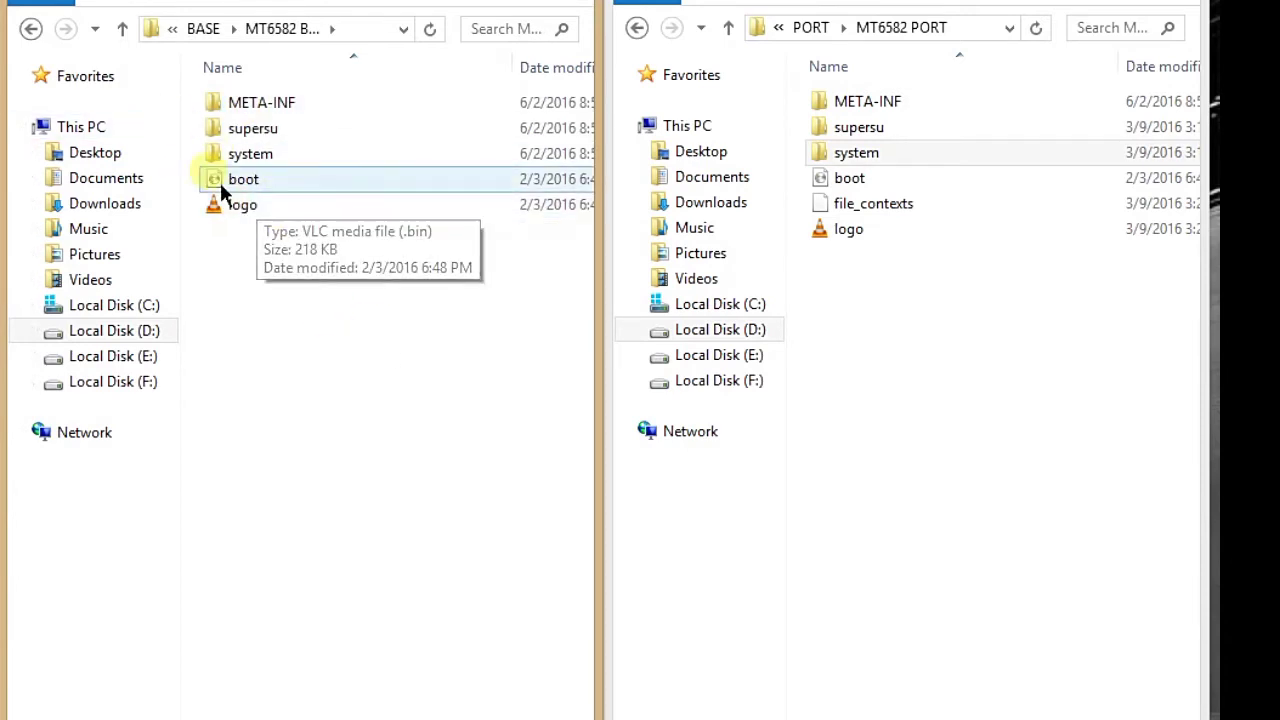
double_click(274, 154)
double_click(241, 412)
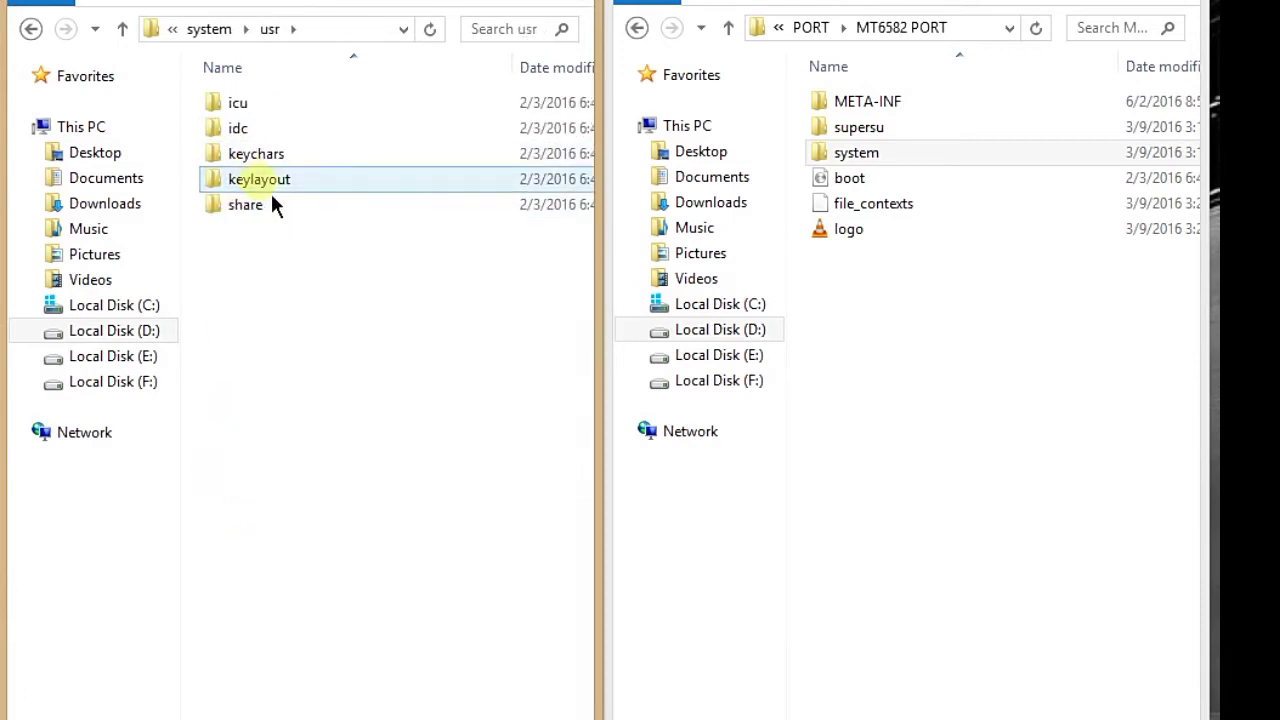
double_click(270, 190)
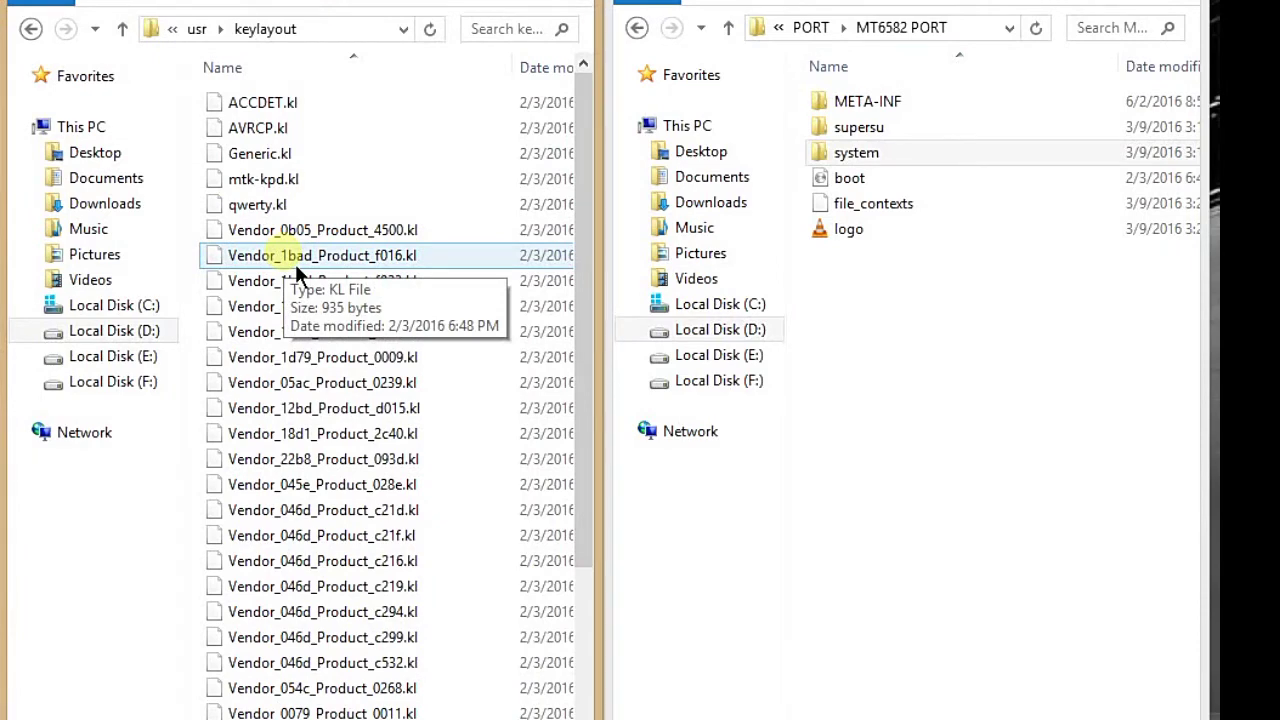
right_click(264, 166)
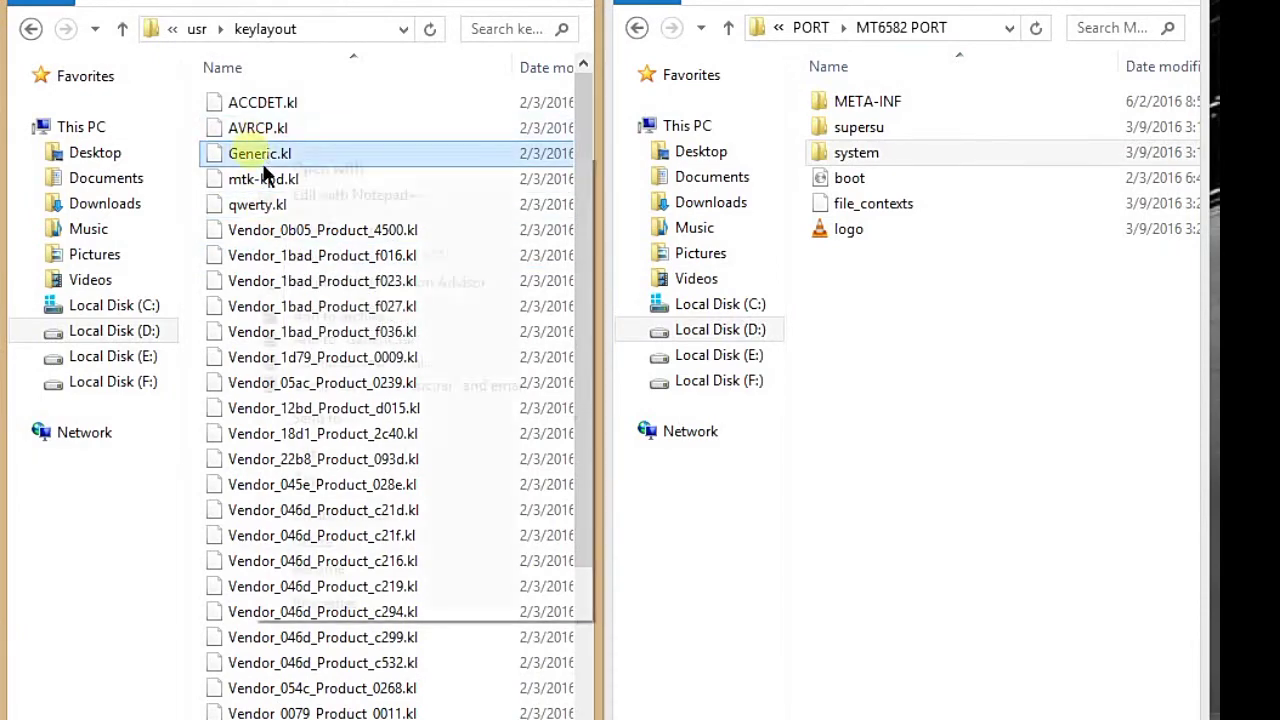
click(343, 477)
- Paste Generic.kl into the system\usr\keylayout folder of MT6582 PORT, replacing the file with the same name
click(855, 155)
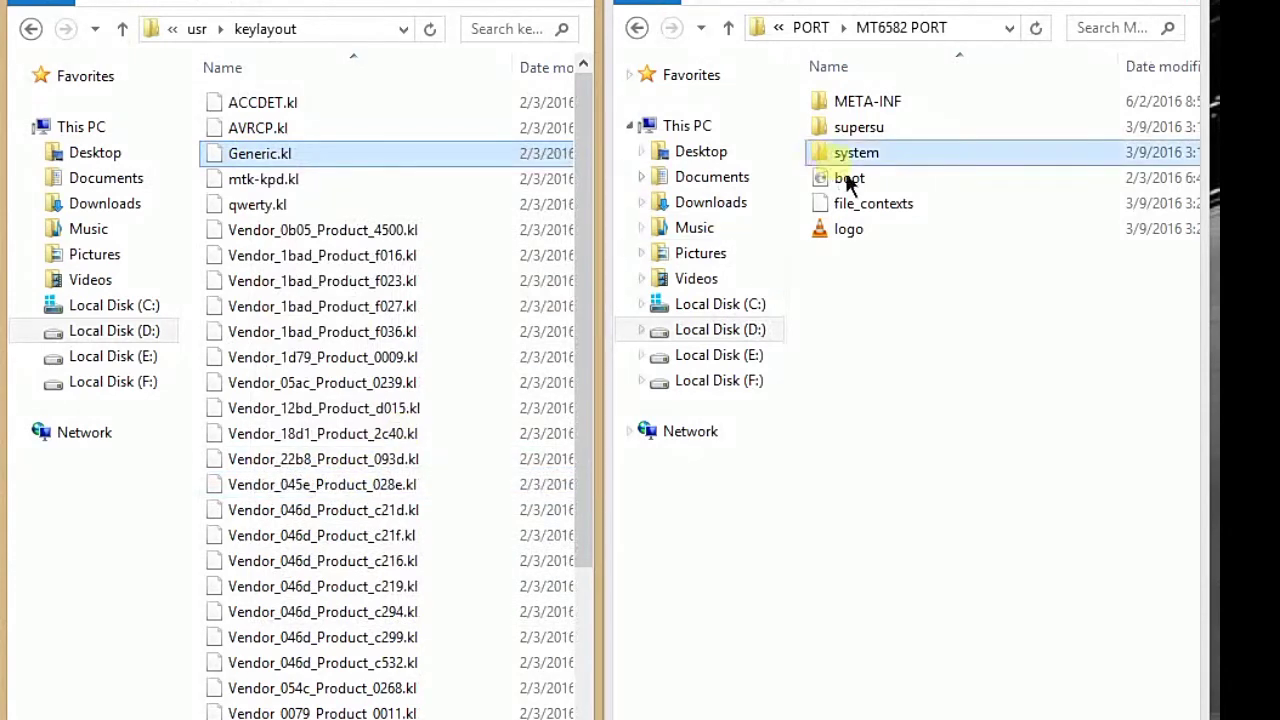
key(Return)
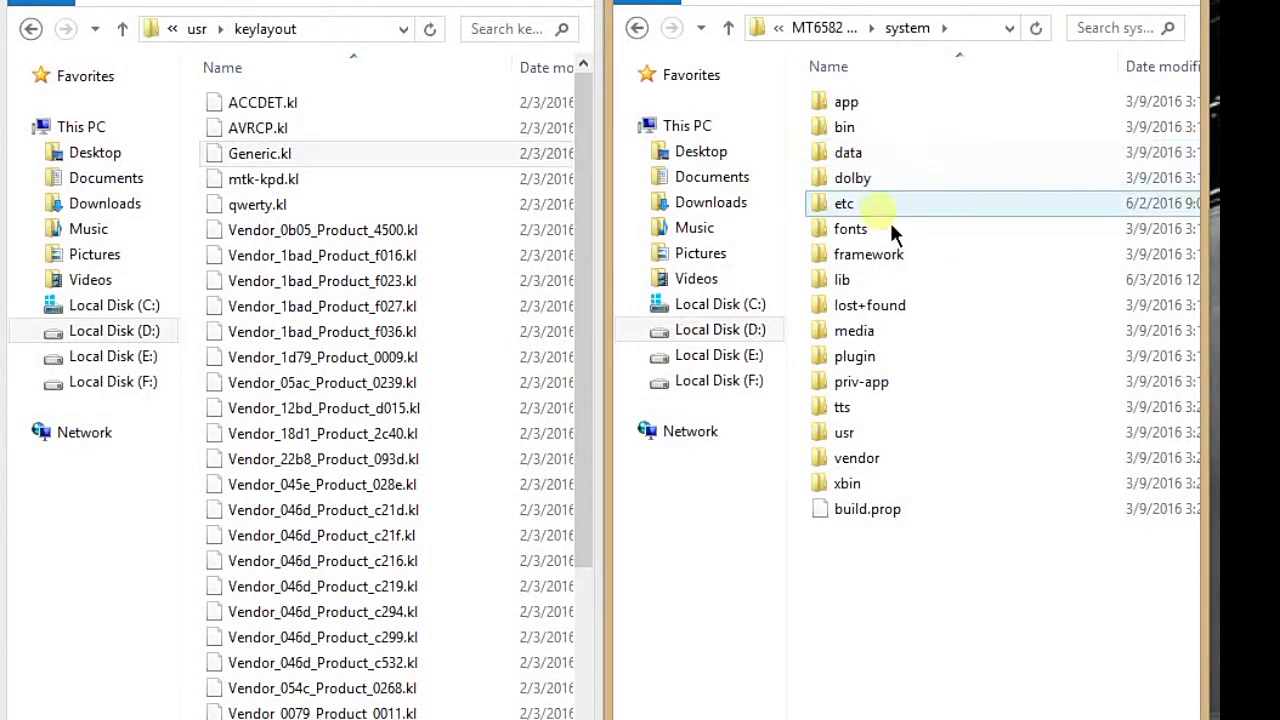
double_click(876, 440)
double_click(866, 190)
right_click(858, 188)
right_click(985, 115)
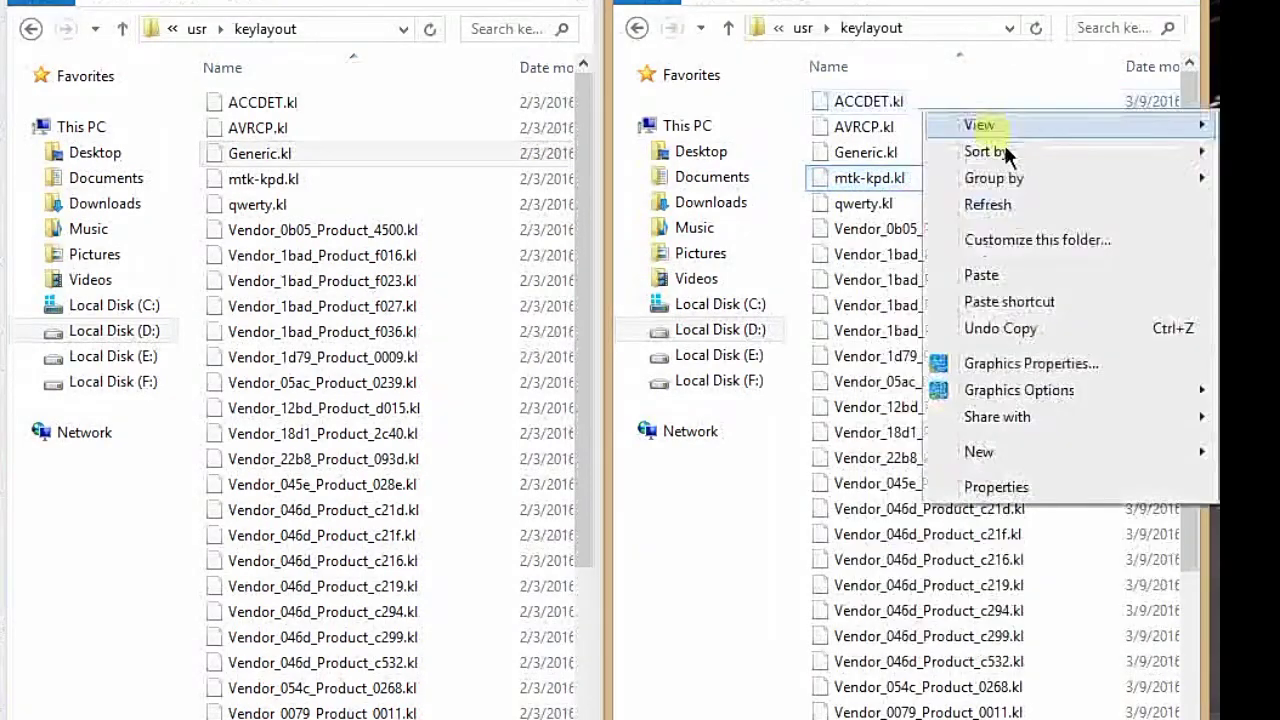
click(1002, 284)
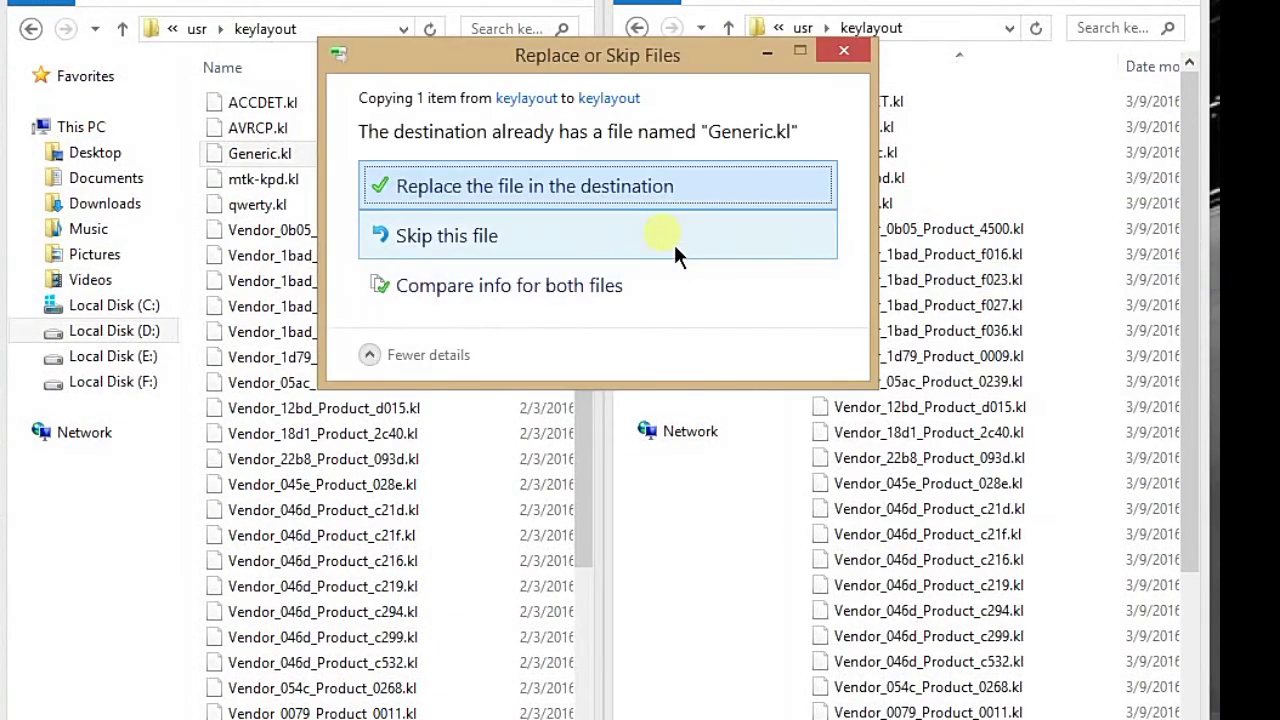
click(652, 195)
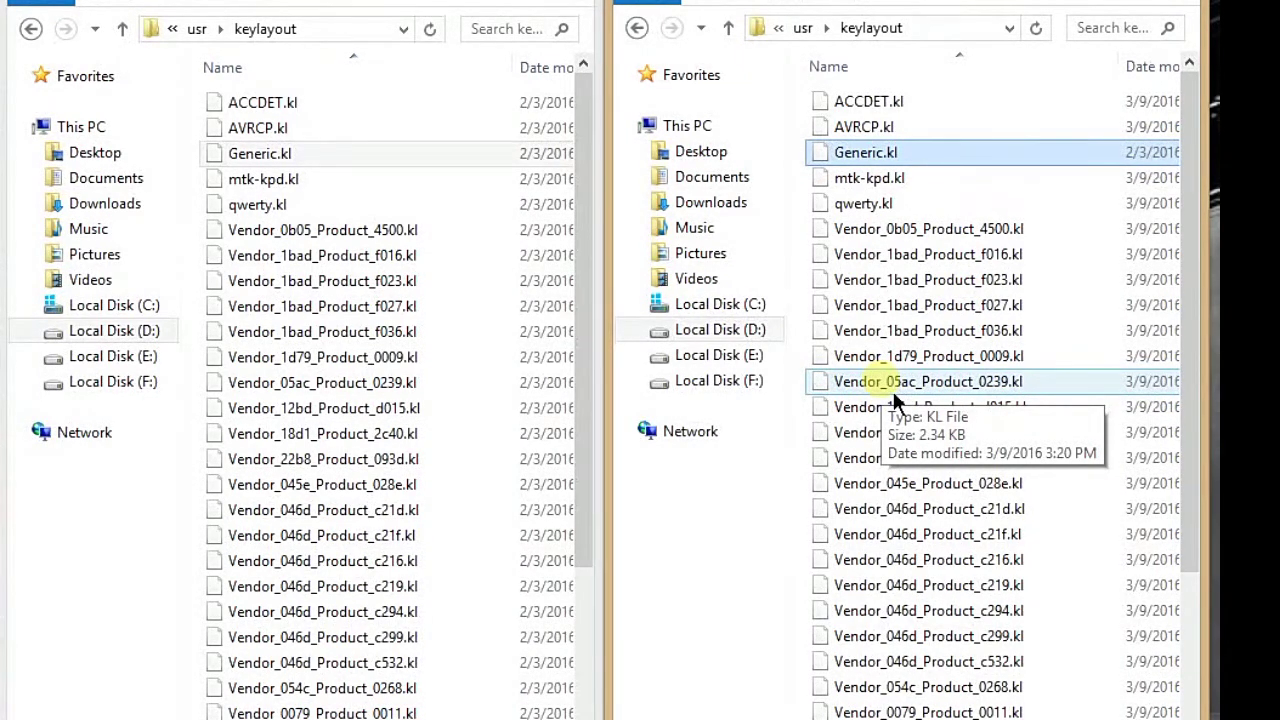
- Go back to the system folder of MT6582 PORT and delete its vendor folder
click(739, 27)
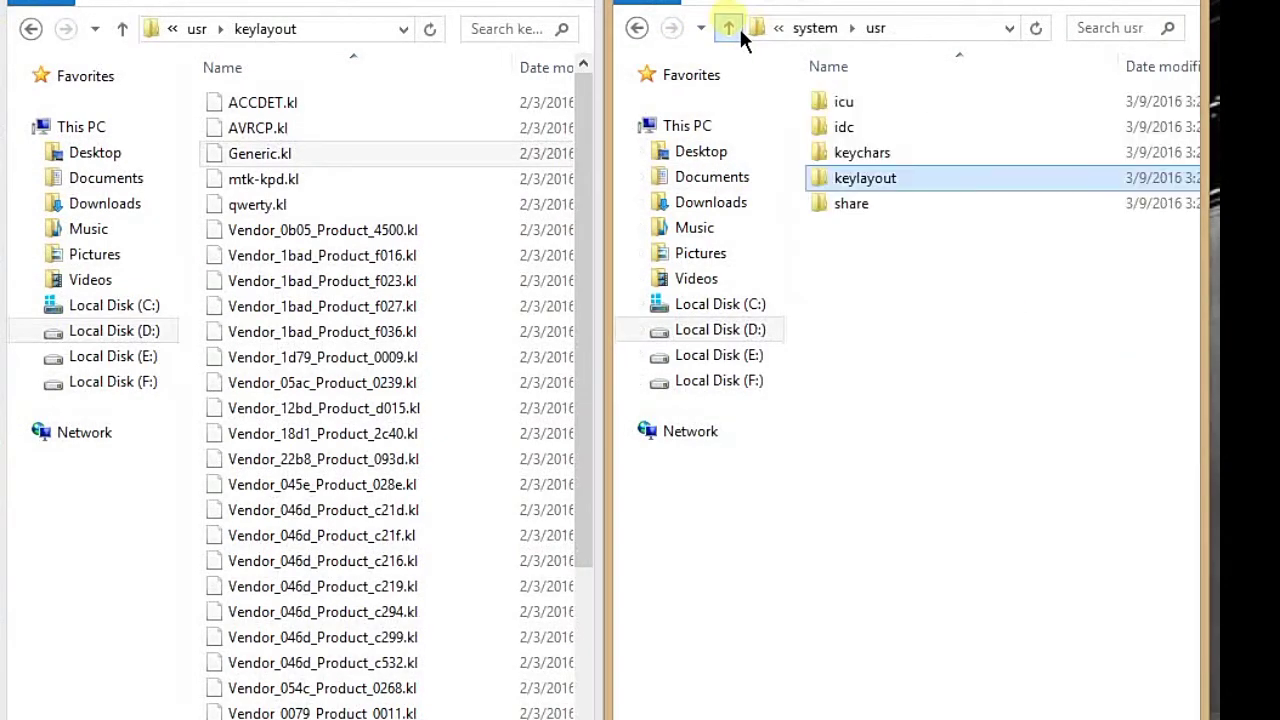
click(739, 28)
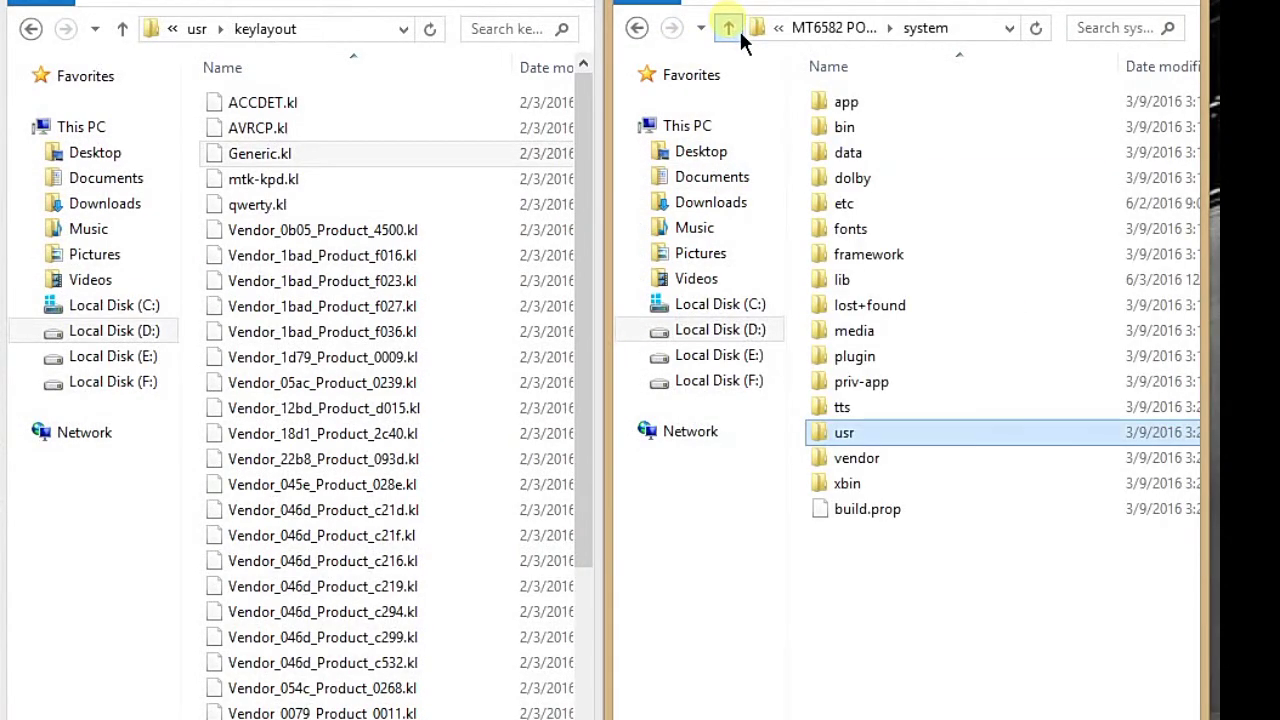
click(890, 466)
key(Delete)
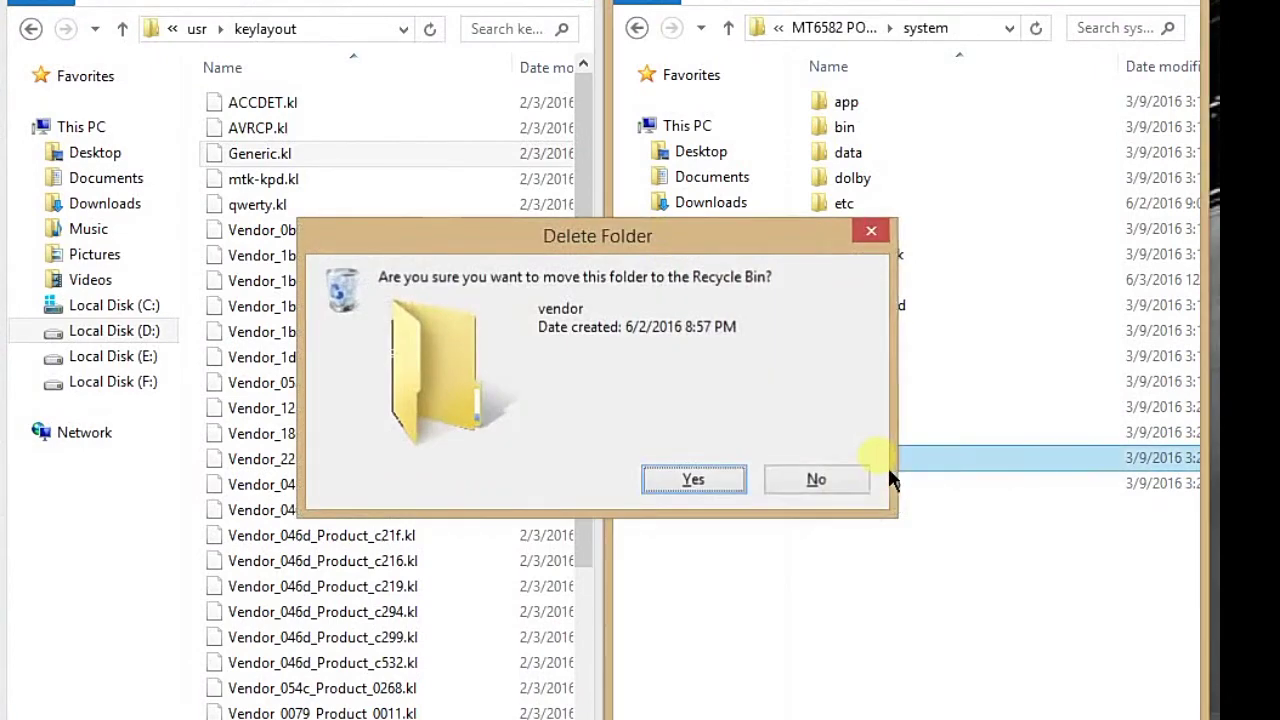
key(Return)
- Copy the vendor folder from the system folder of MT6582 BASE into the system folder of MT6582 PORT
click(140, 30)
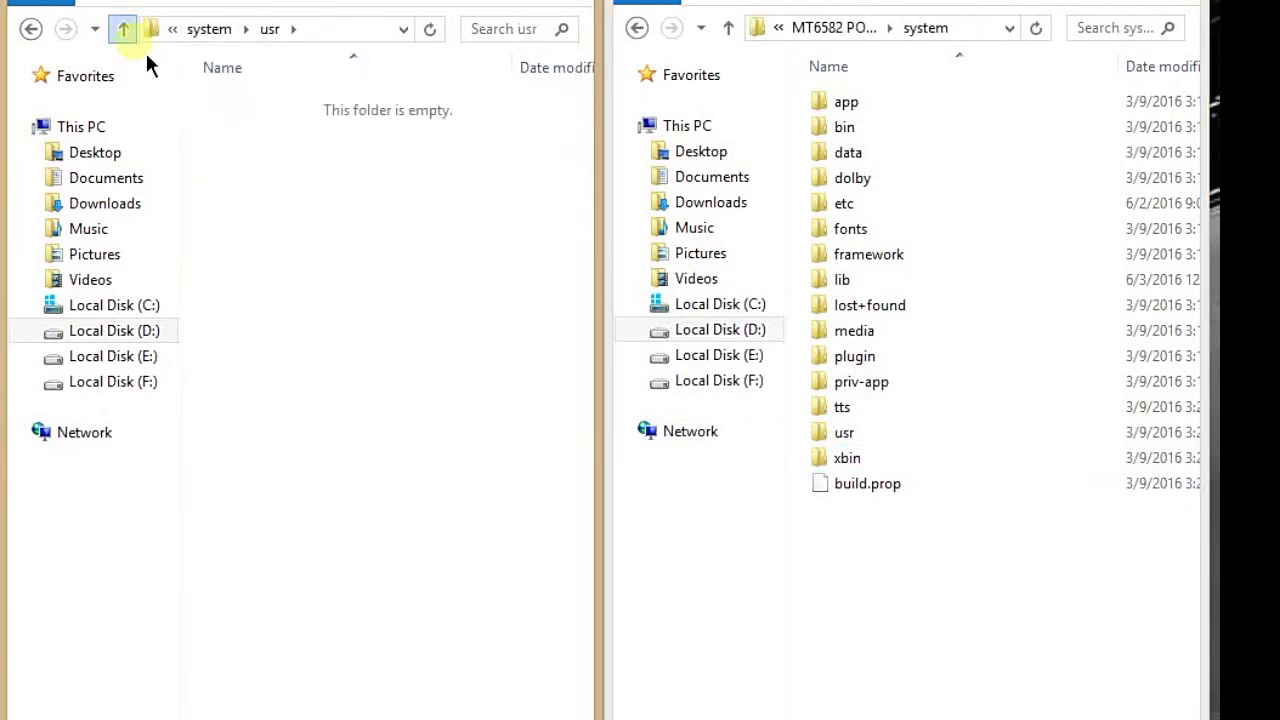
right_click(304, 433)
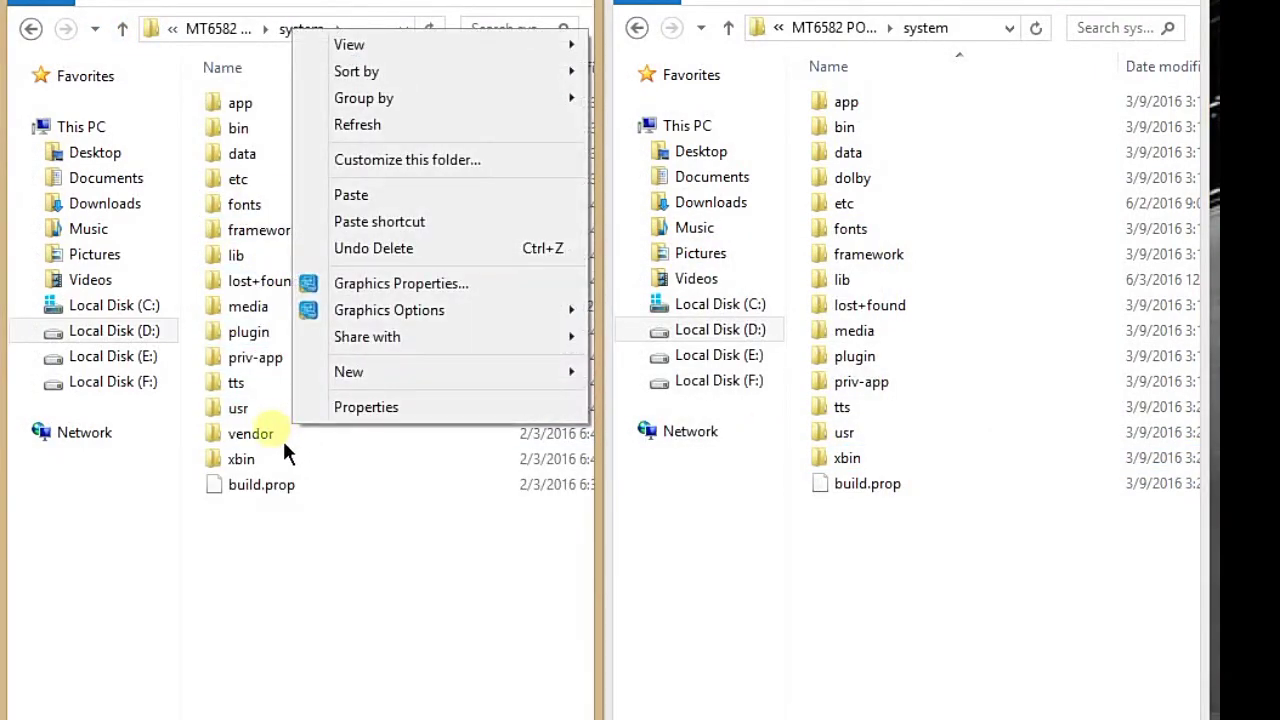
right_click(284, 444)
click(320, 640)
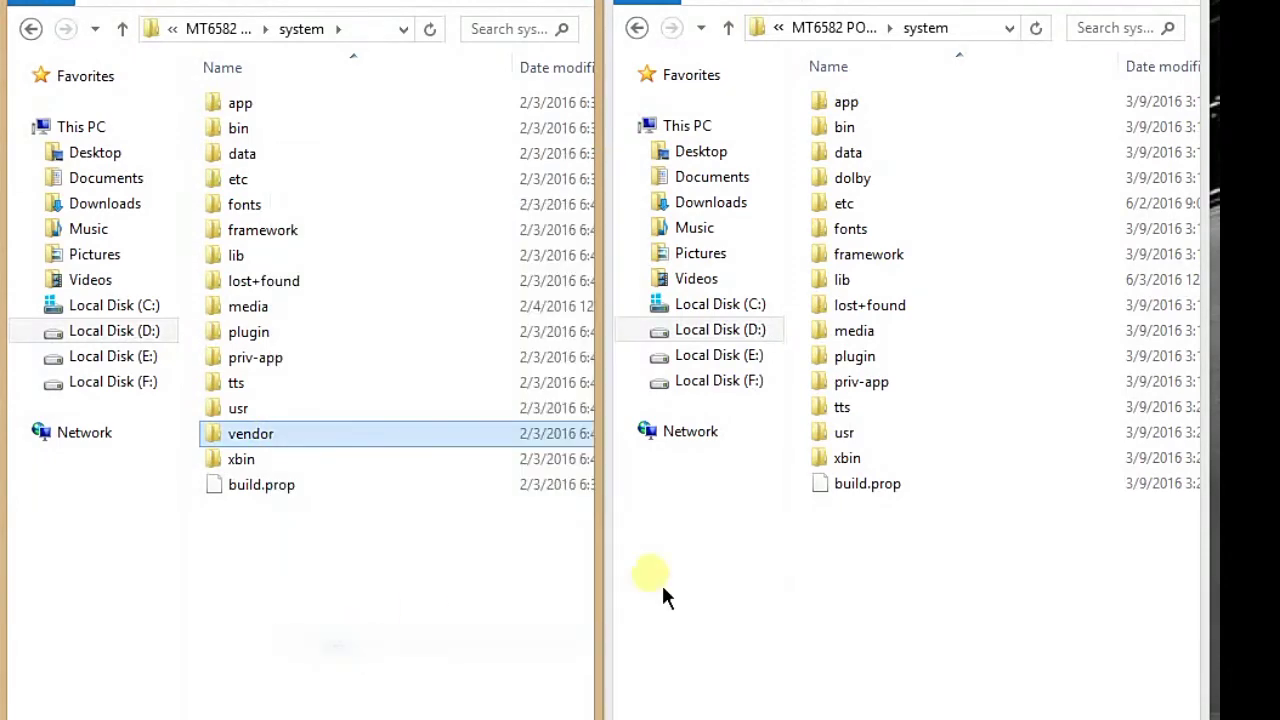
right_click(922, 545)
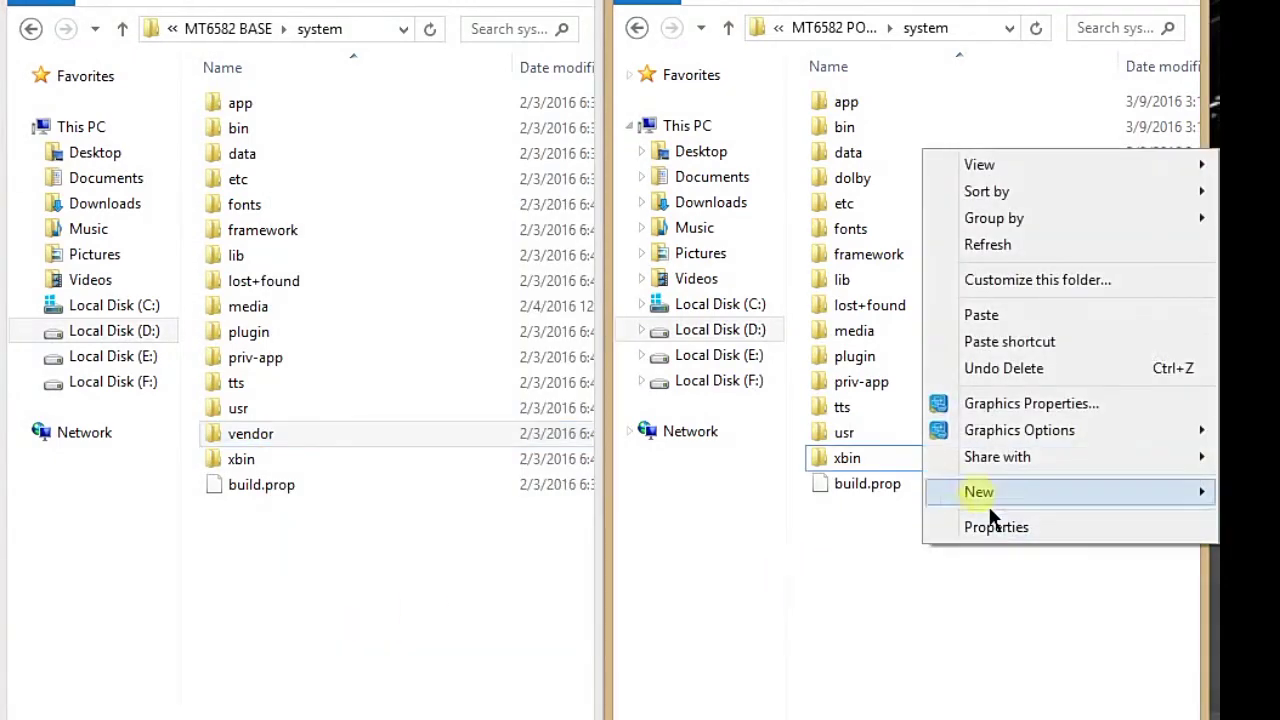
click(982, 314)
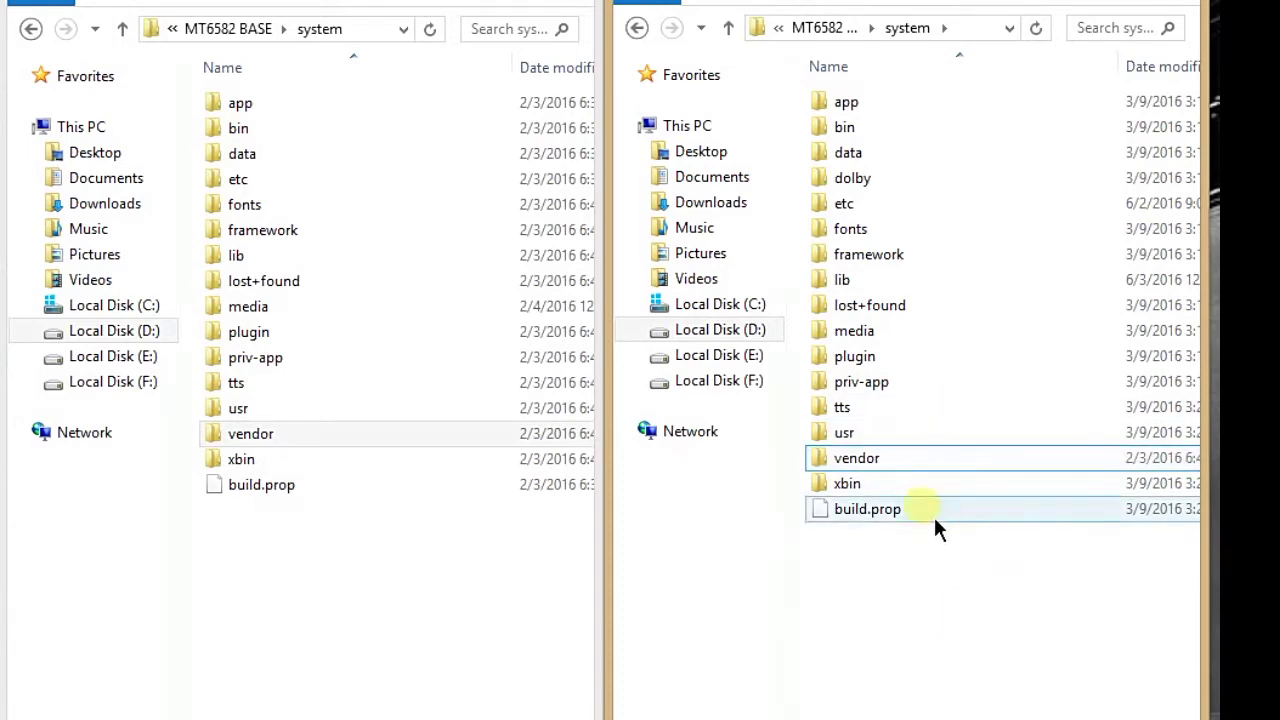
- Open build.prop from the system folder of MT6582 PORT in Notepad++ and look through its build and product properties
right_click(906, 518)
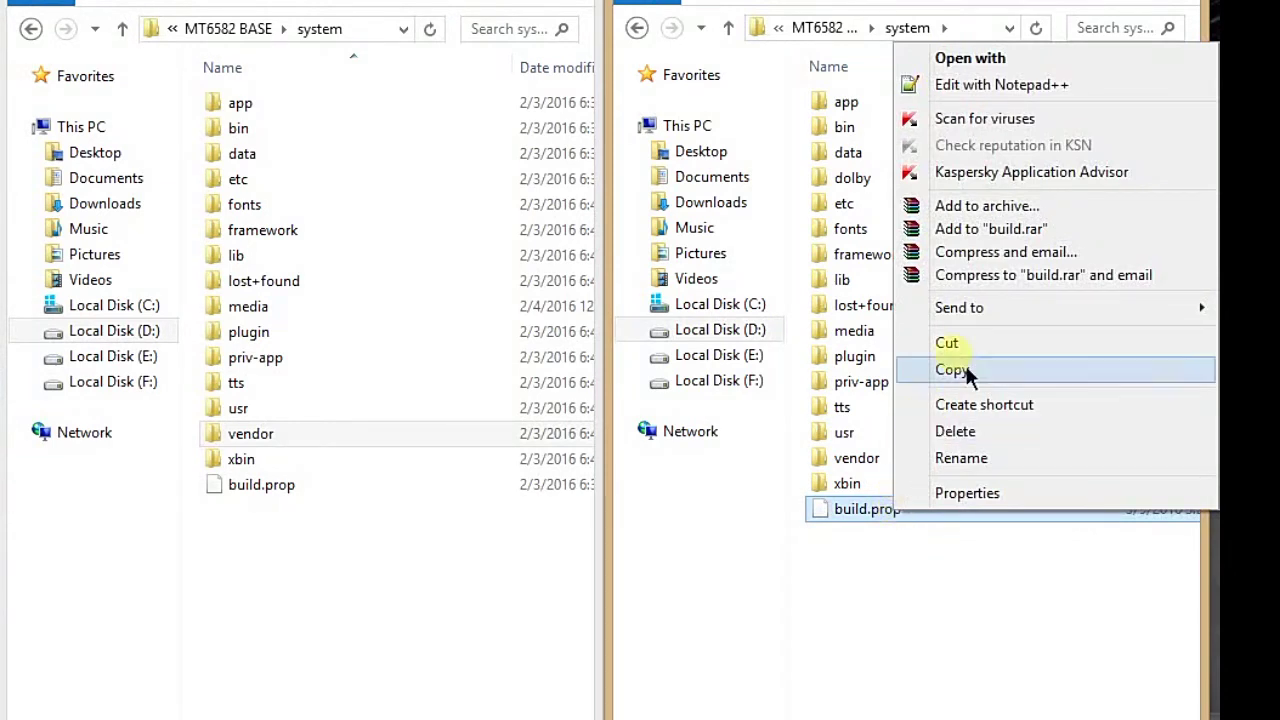
click(1014, 95)
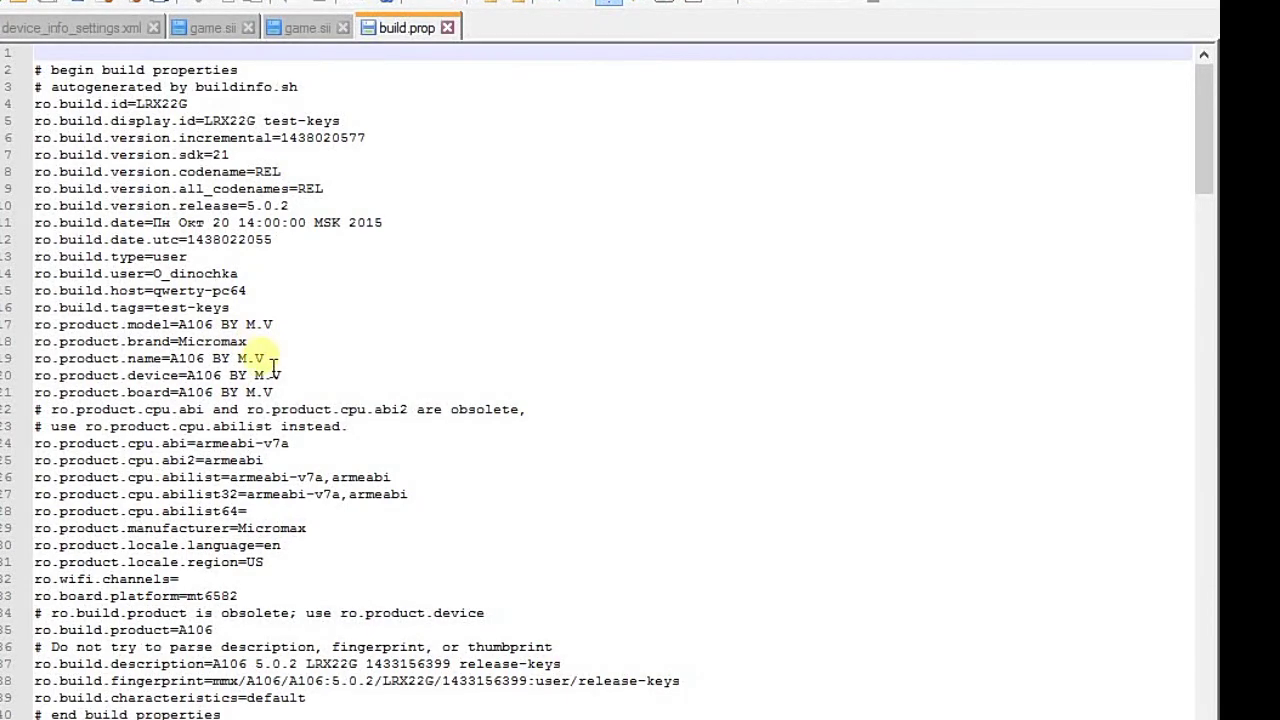
scroll(258, 348, down, 2)
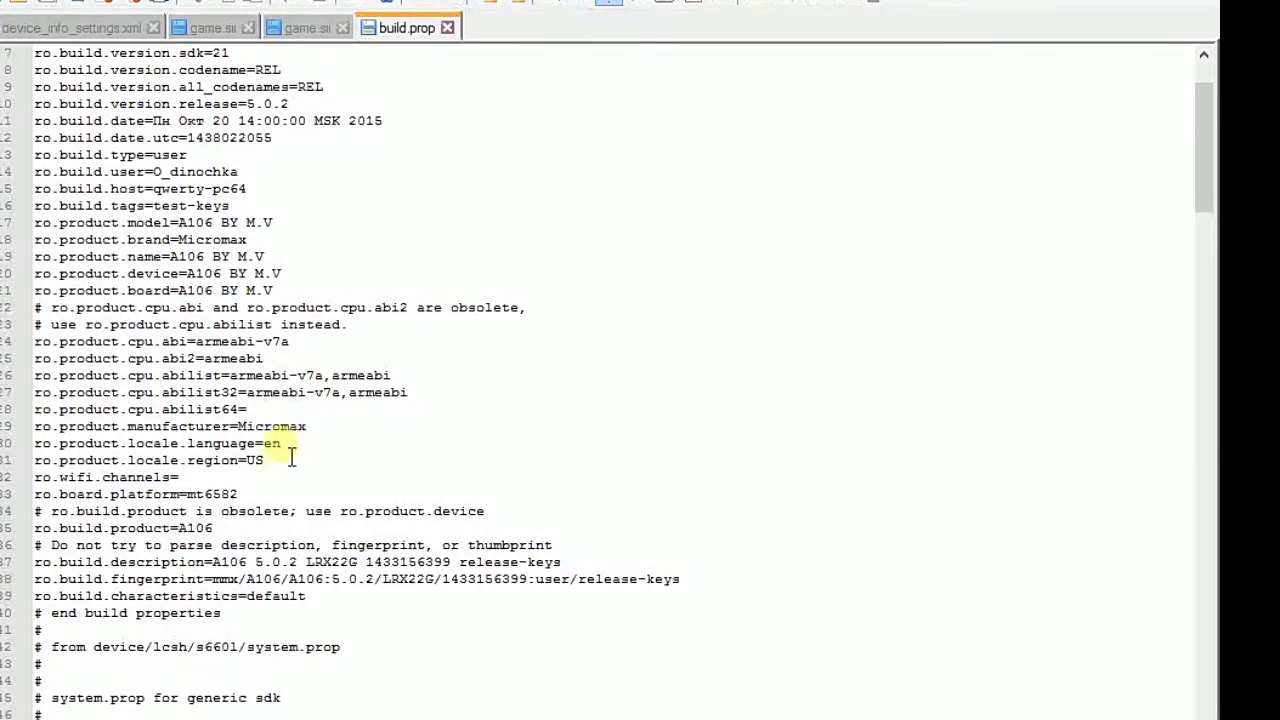
scroll(283, 438, up, 1)
scroll(283, 438, up, 1)
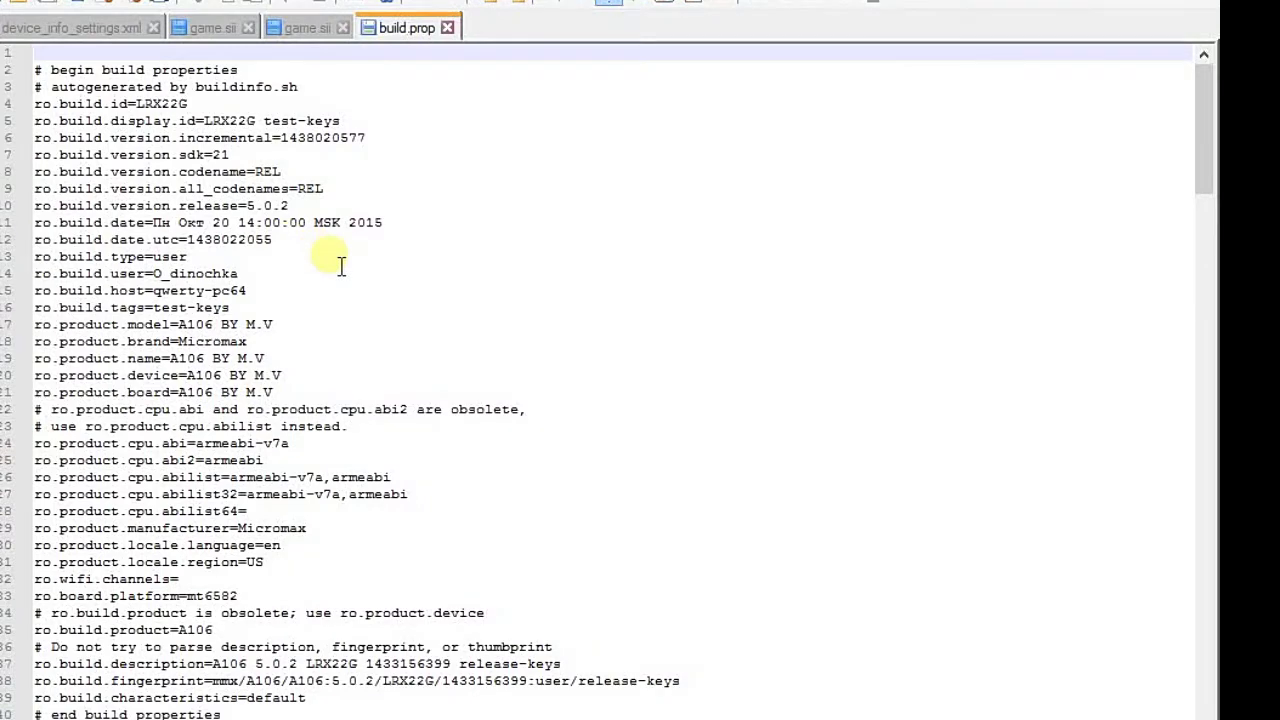
scroll(341, 262, down, 2)
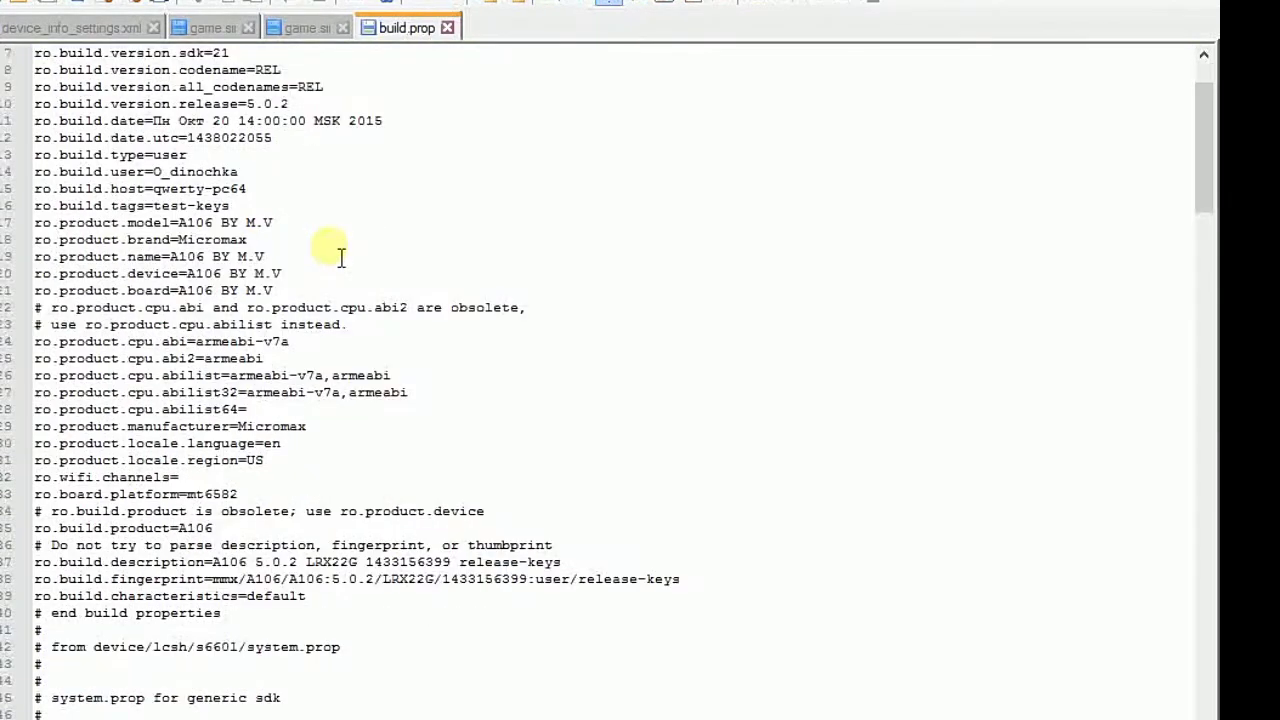
- Search build.prop for language and examine the ro.product.locale.language and ro.product.locale.region lines
key(ctrl+f)
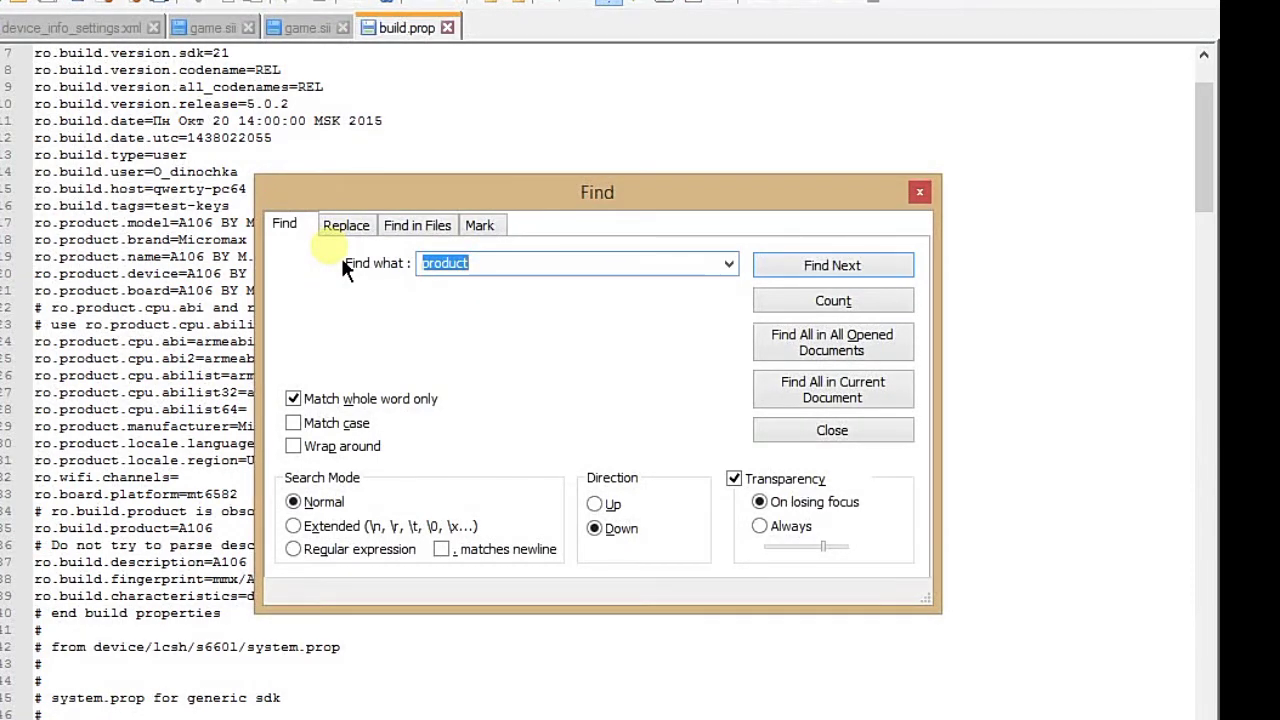
key(BackSpace)
text(lan)
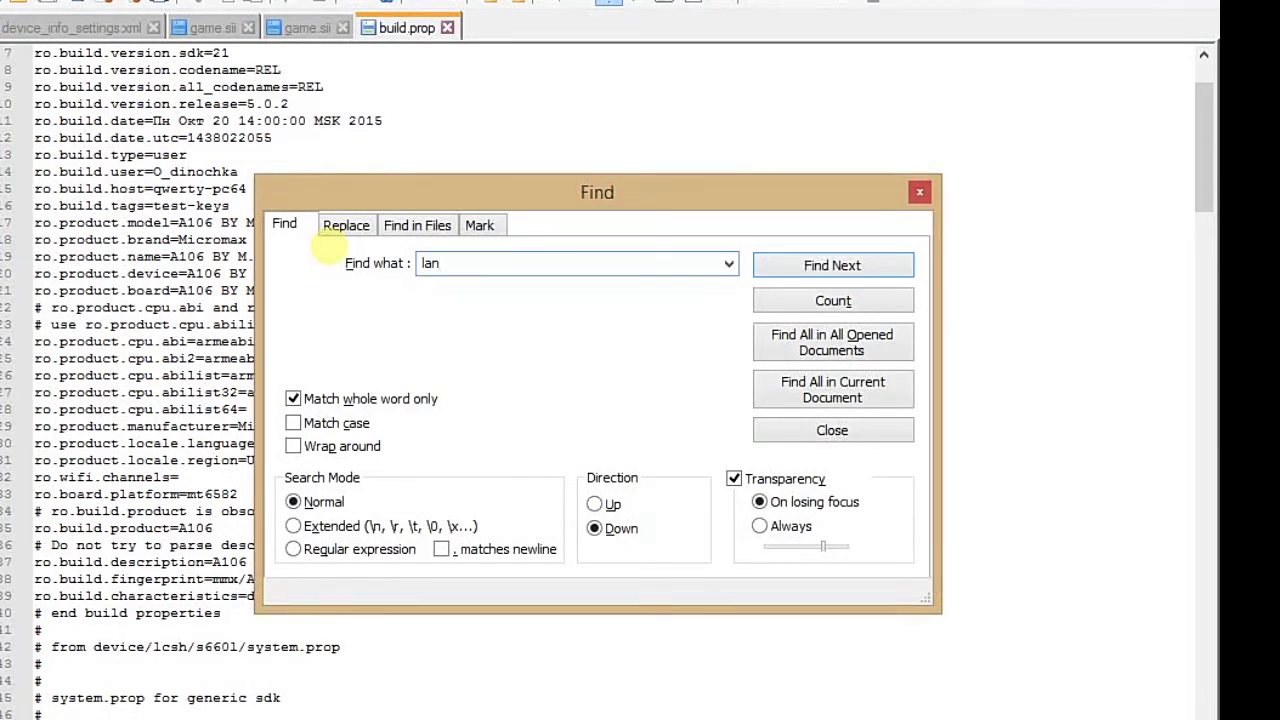
text(guage)
key(Return)
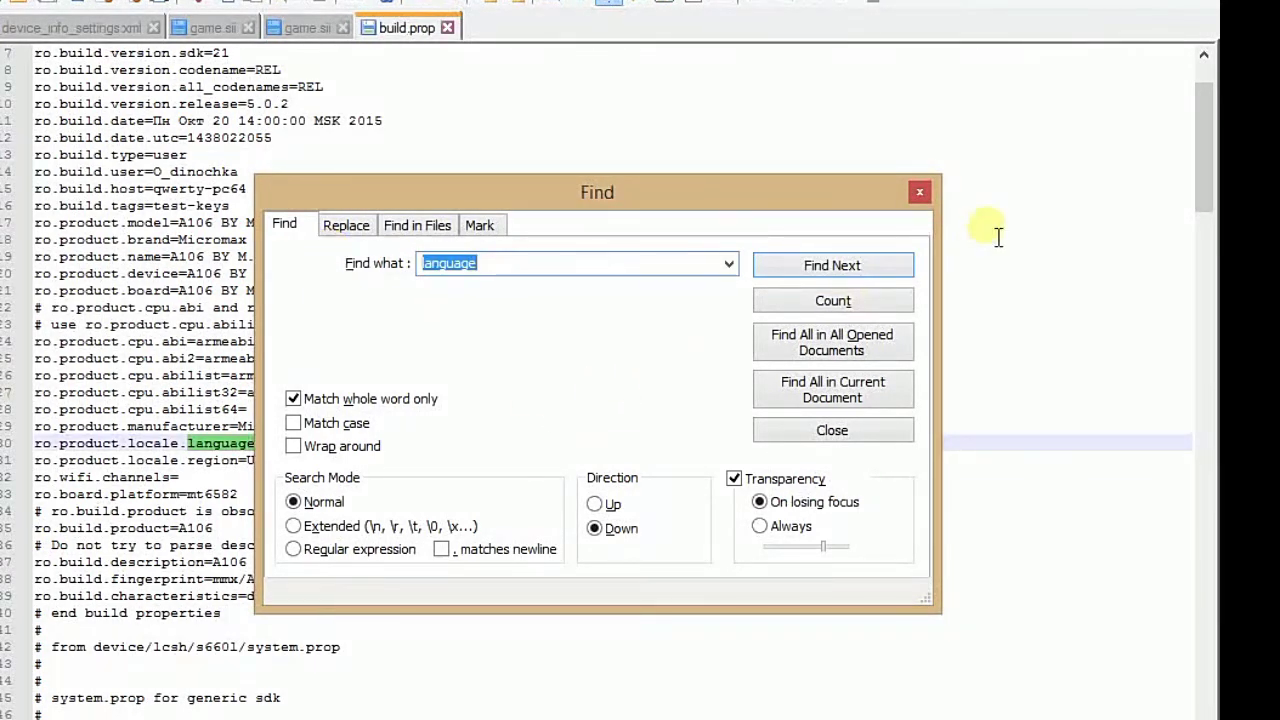
click(920, 192)
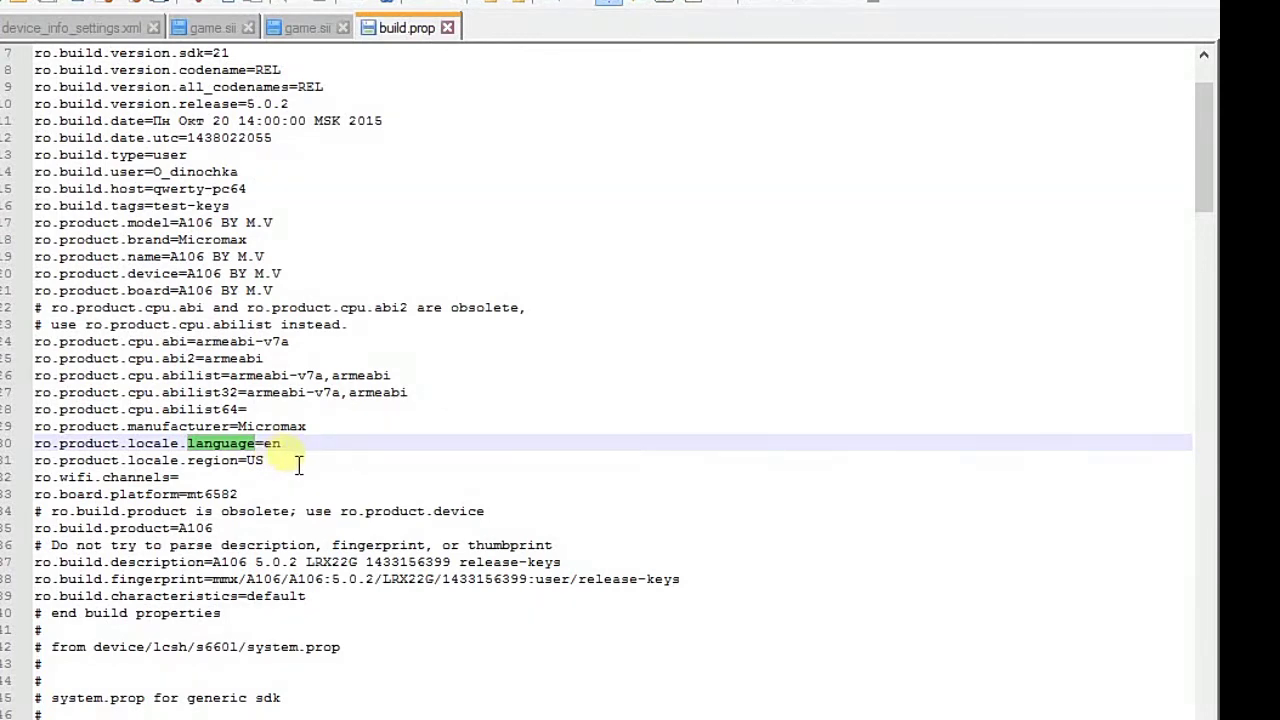
click(296, 452)
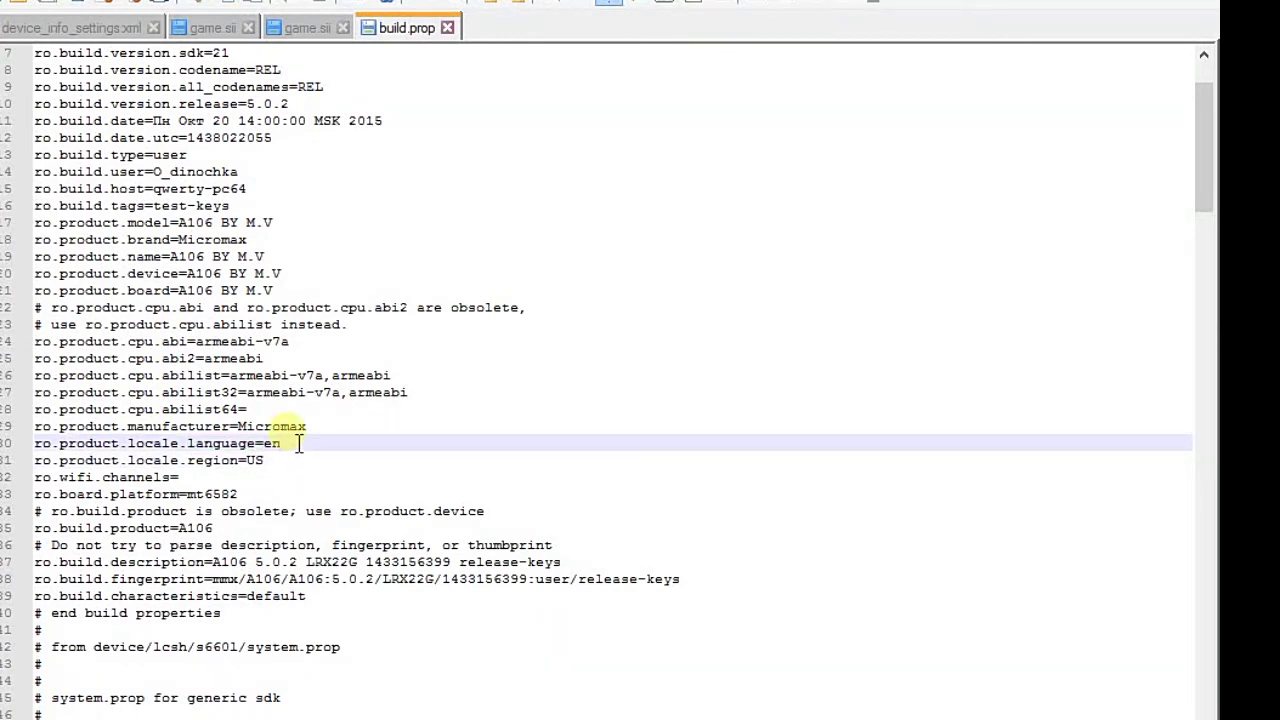
click(292, 462)
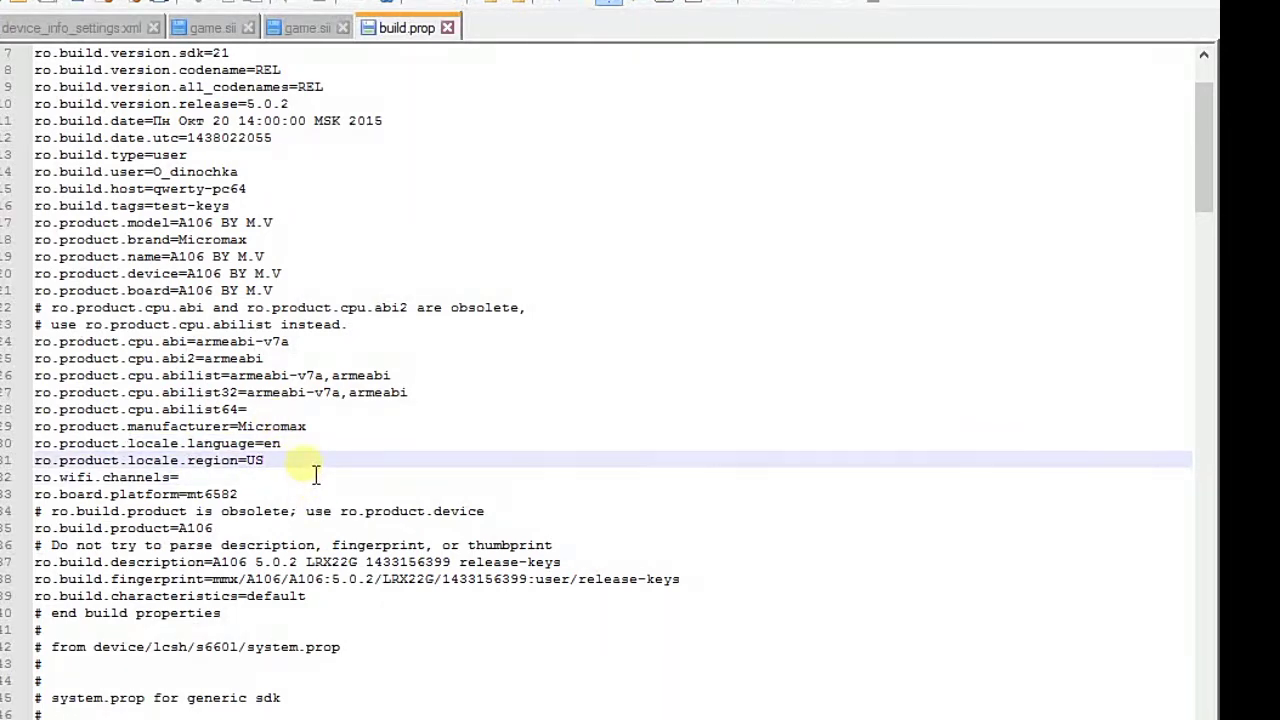
- Set ro.product.model and ro.product.name to A106 BY urname in build.prop and save the file
click(287, 226)
key(BackSpace)
key(BackSpace)
text(urname)
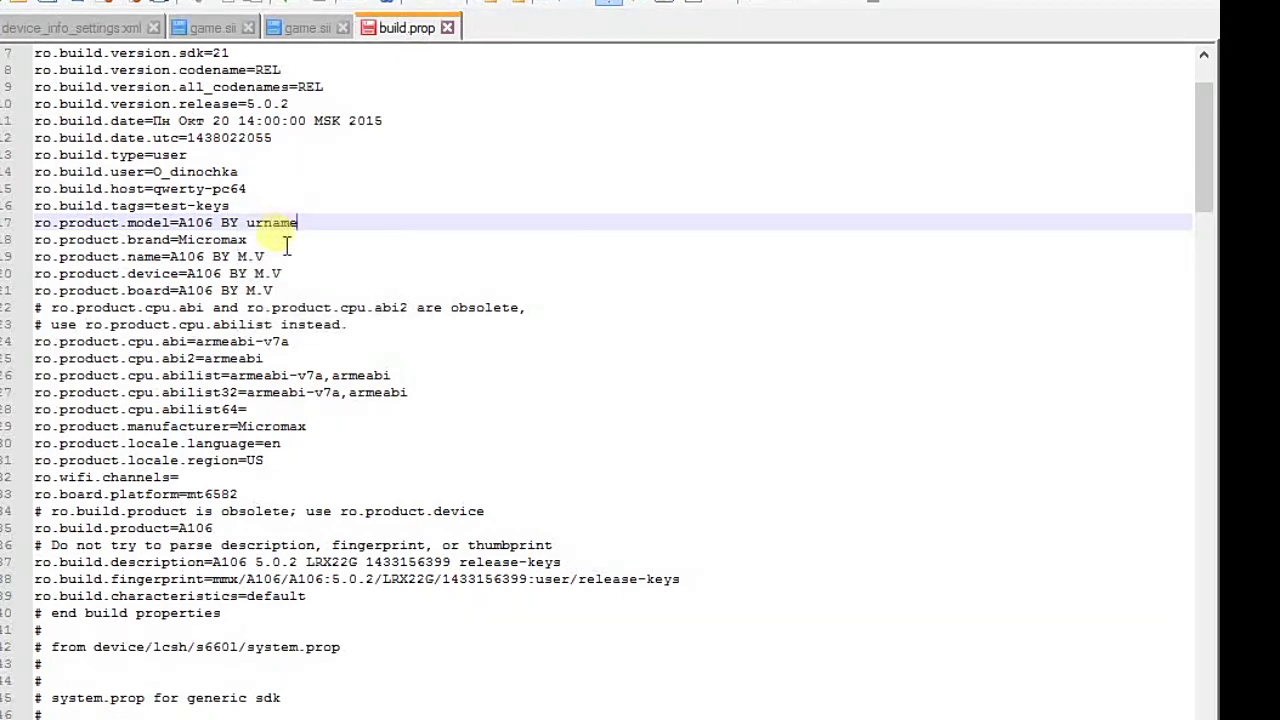
click(285, 260)
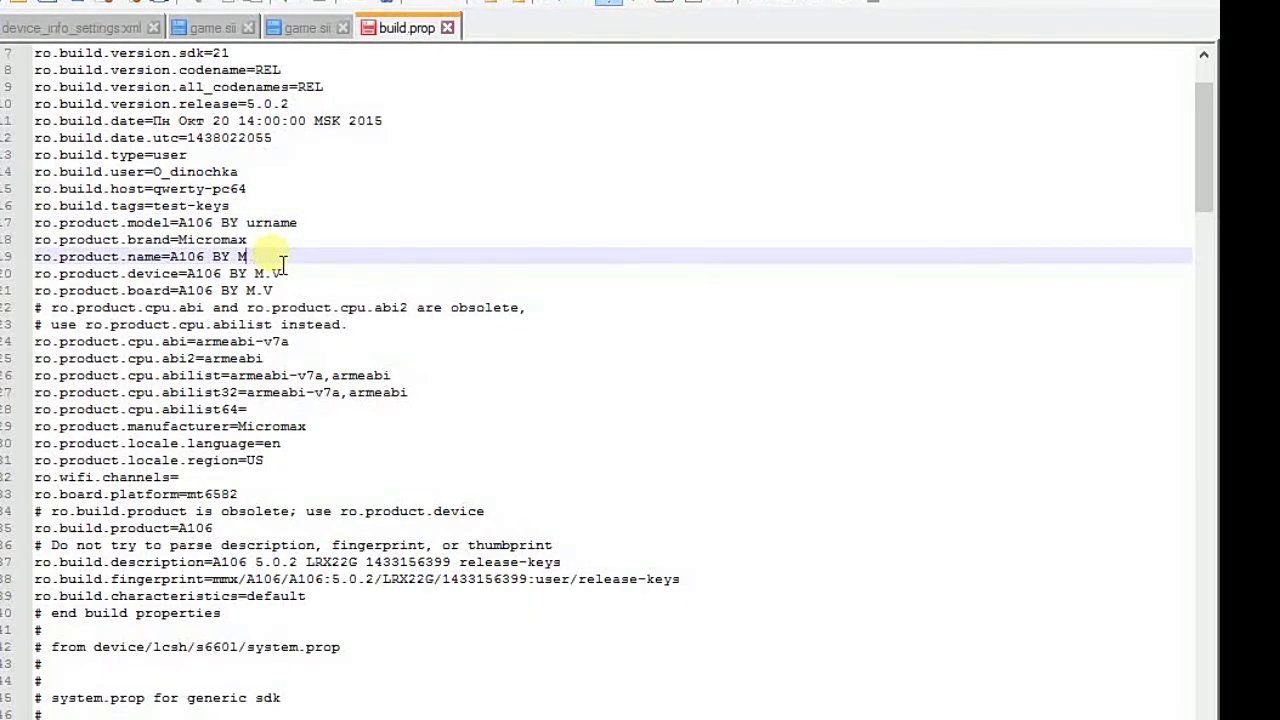
text(urname)
click(370, 242)
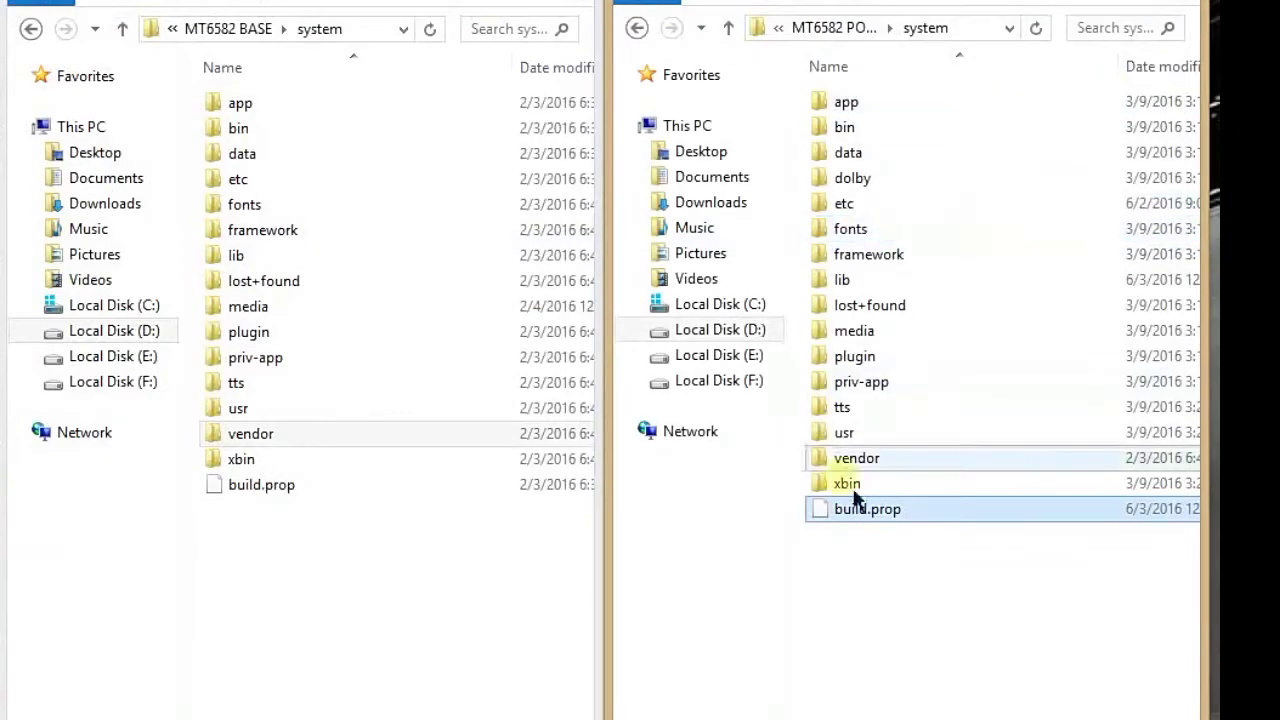
- Put away the MT6582 BASE window and return from the system folder to the top level of the MT6582 PORT folder
click(863, 623)
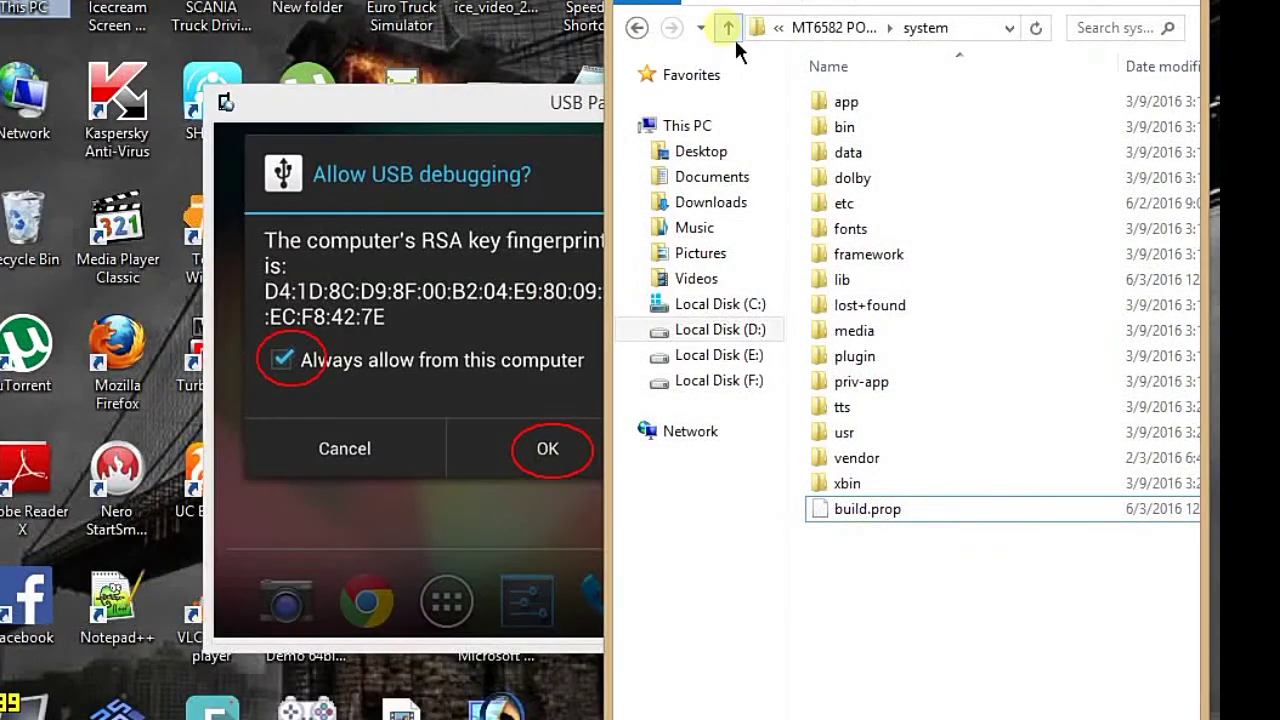
click(640, 30)
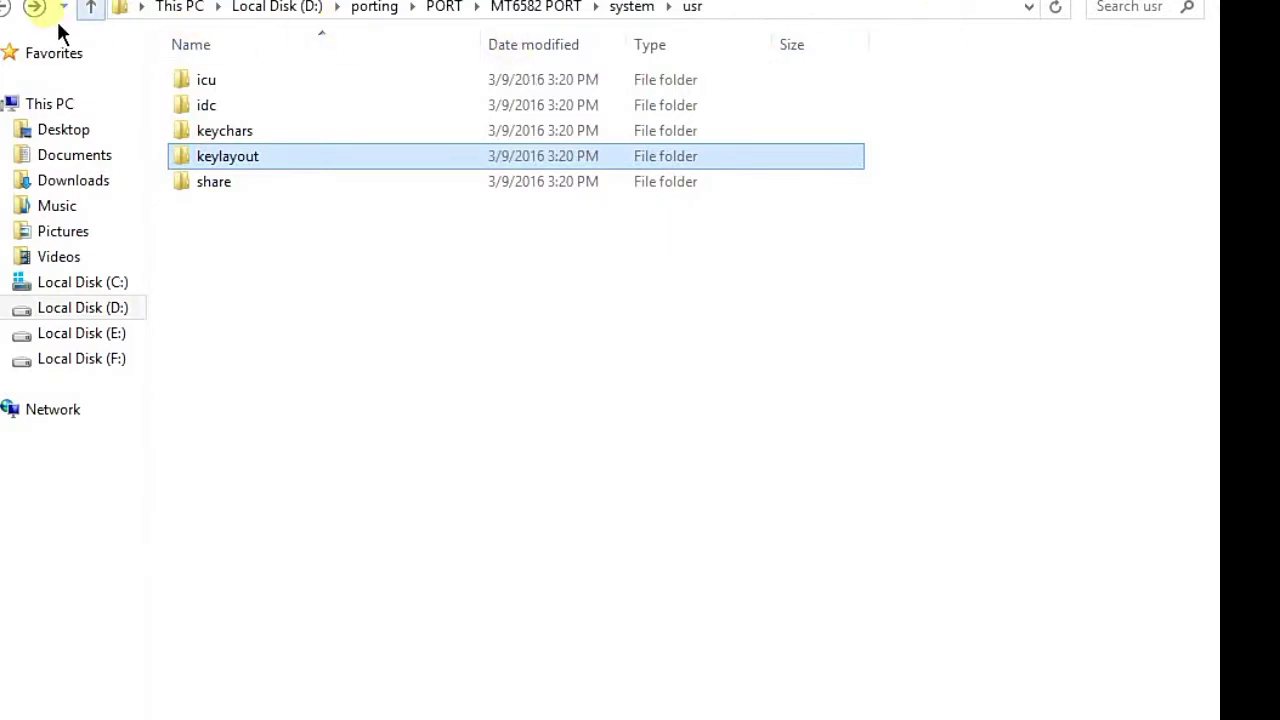
key(alt+Left)
key(alt+Right)
key(alt+Right)
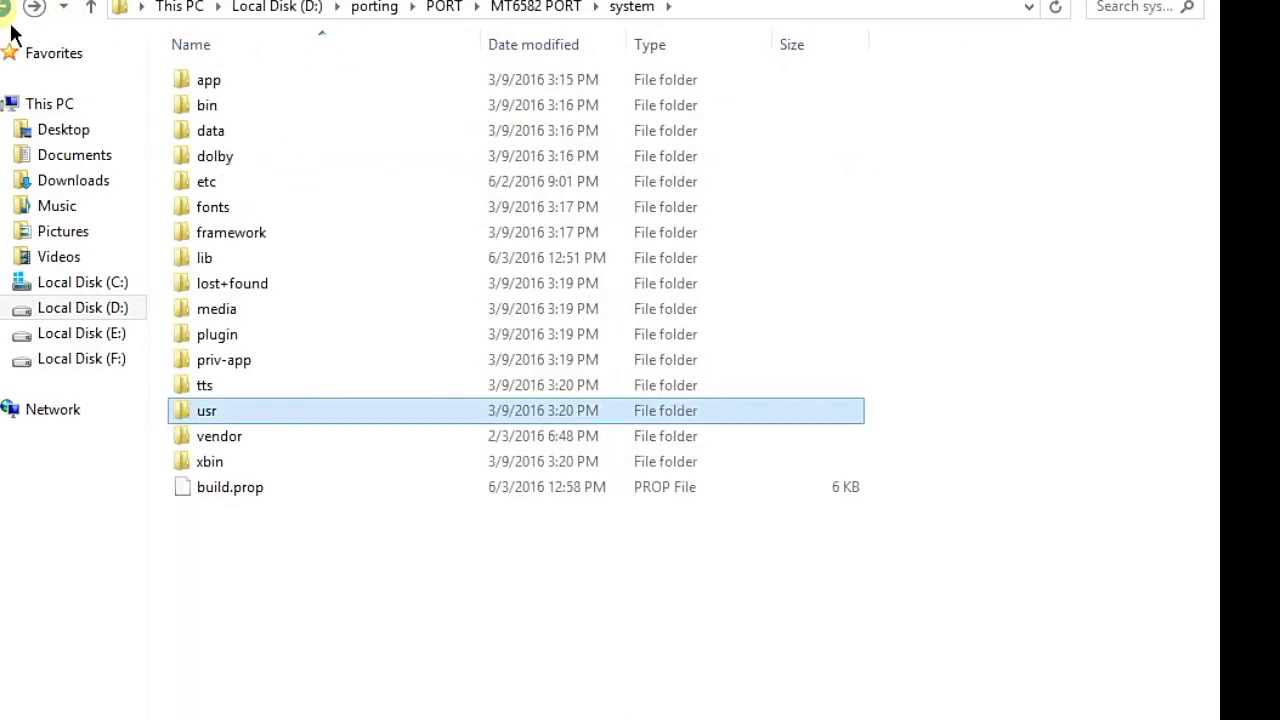
key(alt+Left)
- Compress all files and folders in MT6582 PORT into a ZIP archive named MT6582 PORT by urname.zip
click(256, 340)
drag(248, 262, 277, 78)
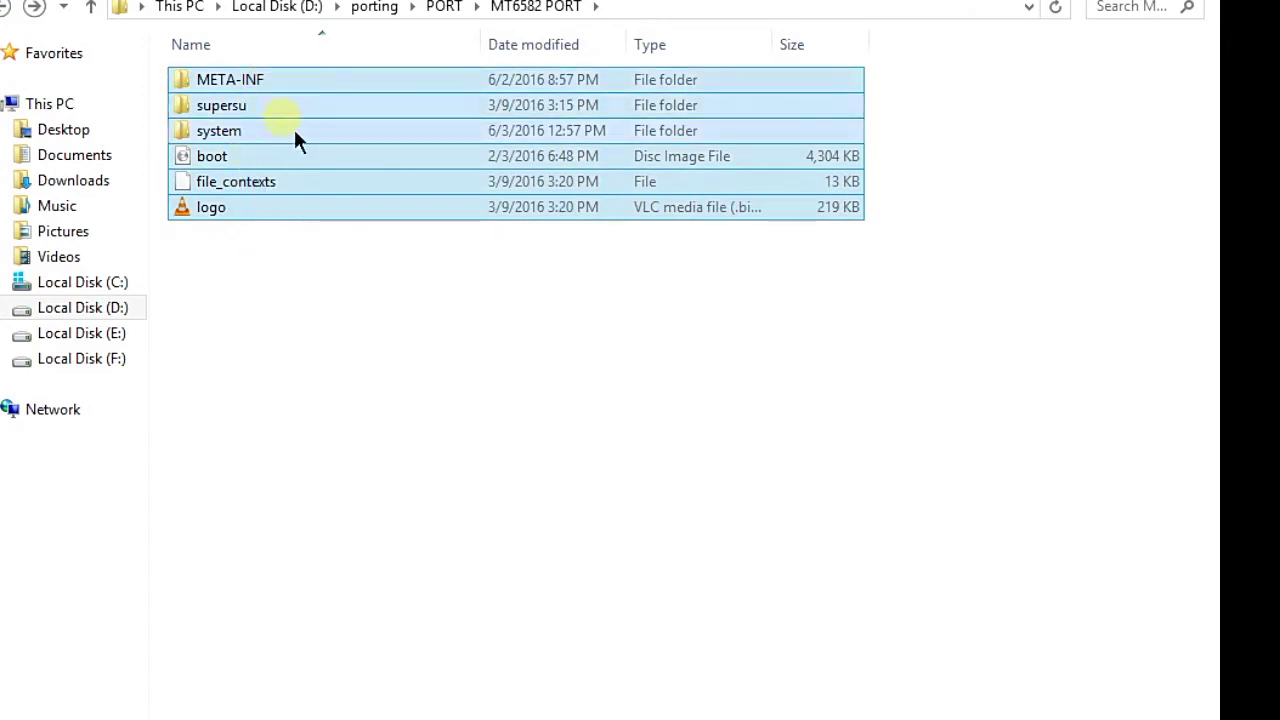
right_click(268, 182)
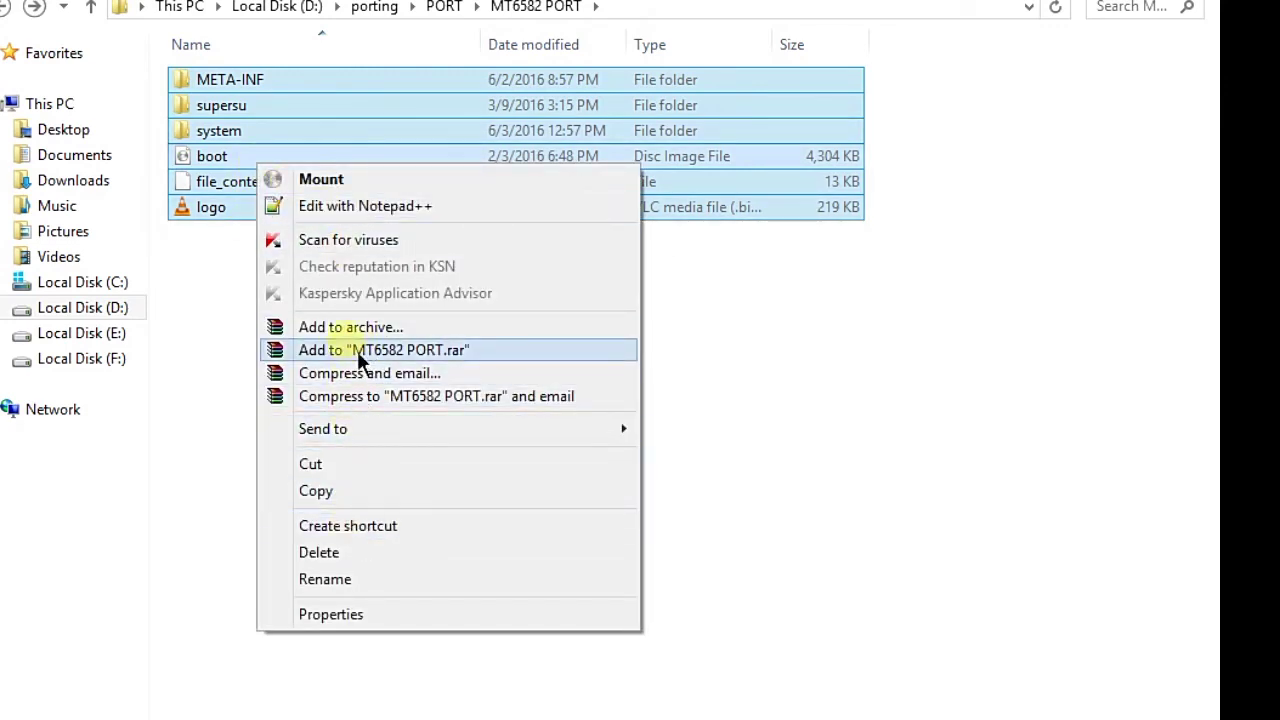
click(356, 330)
click(432, 400)
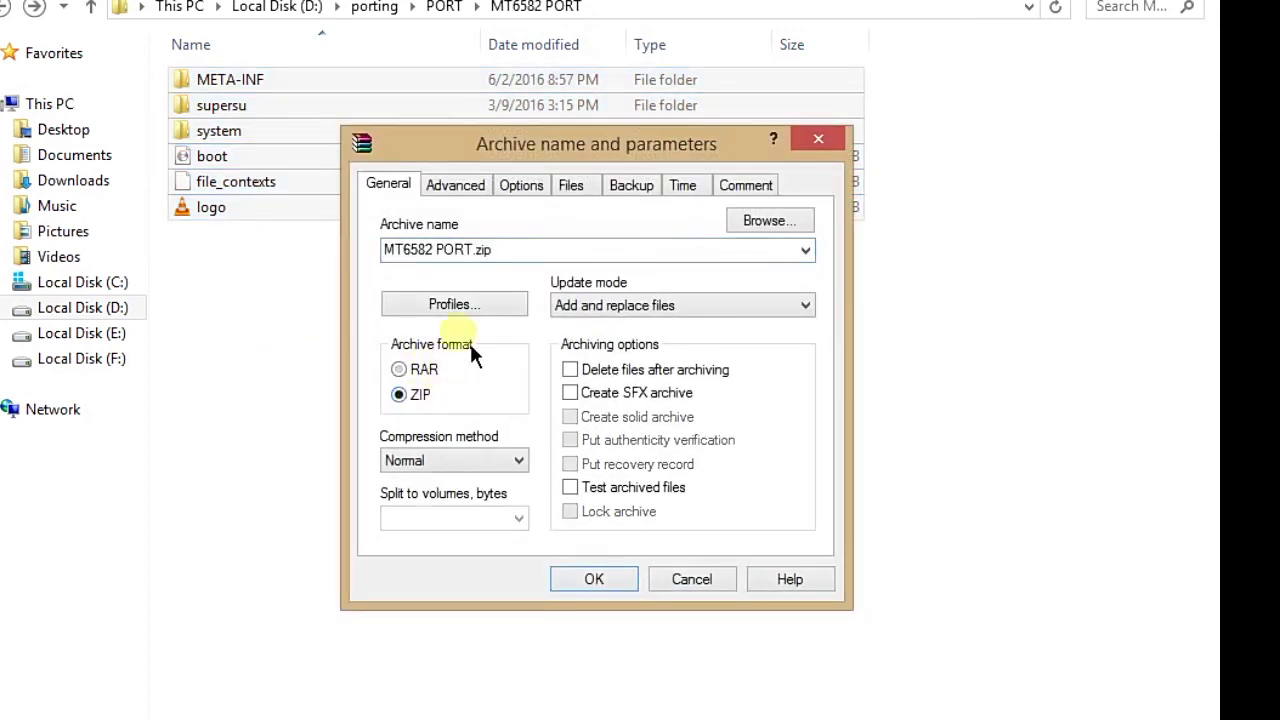
click(527, 258)
click(527, 258)
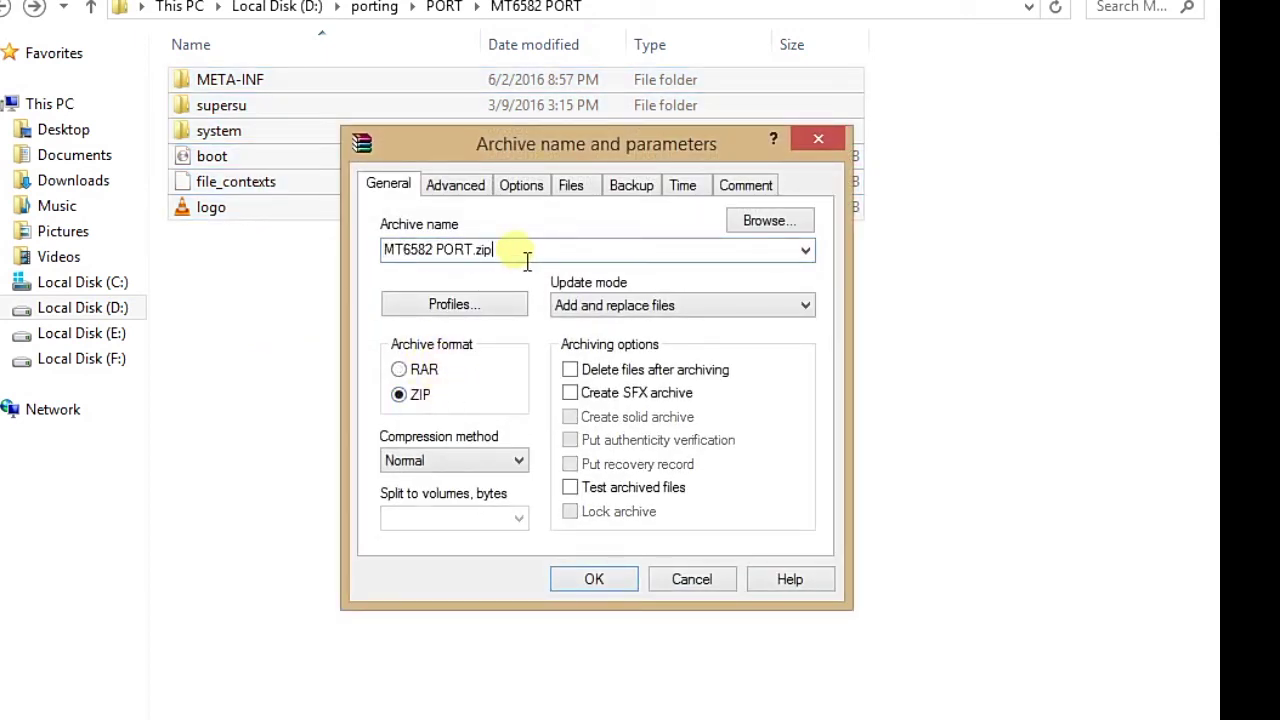
text(by)
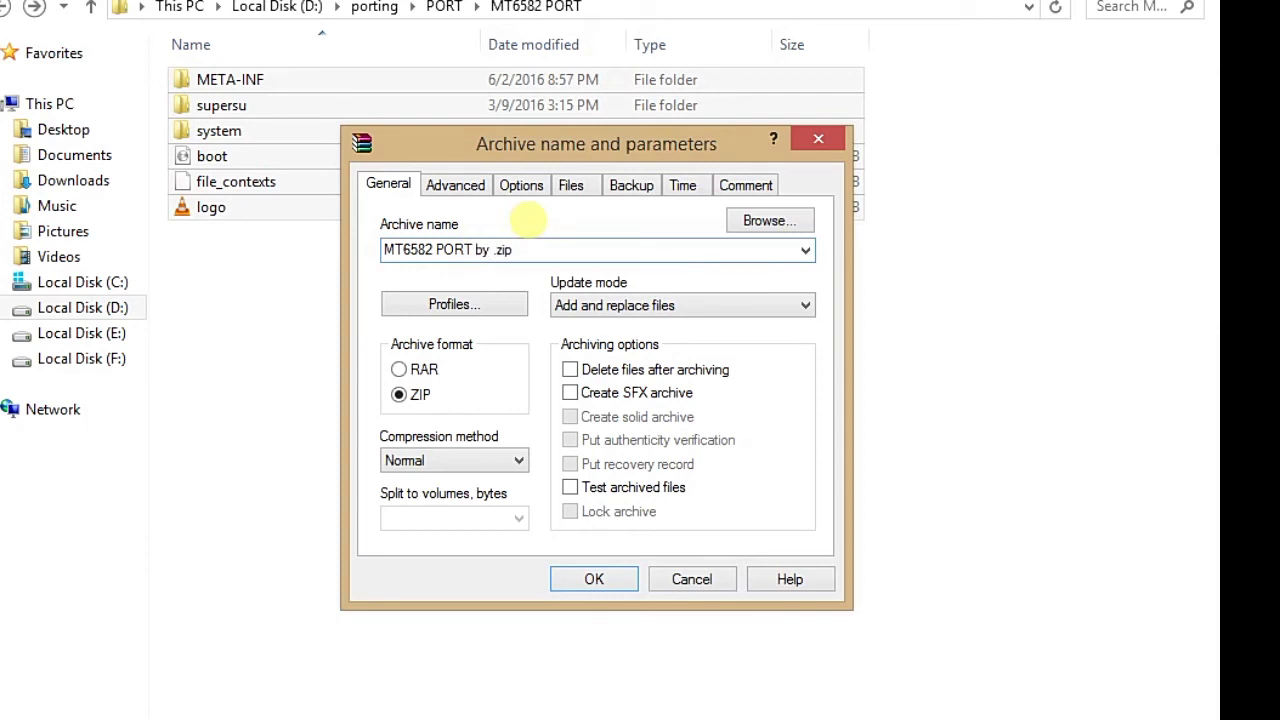
text( umame)
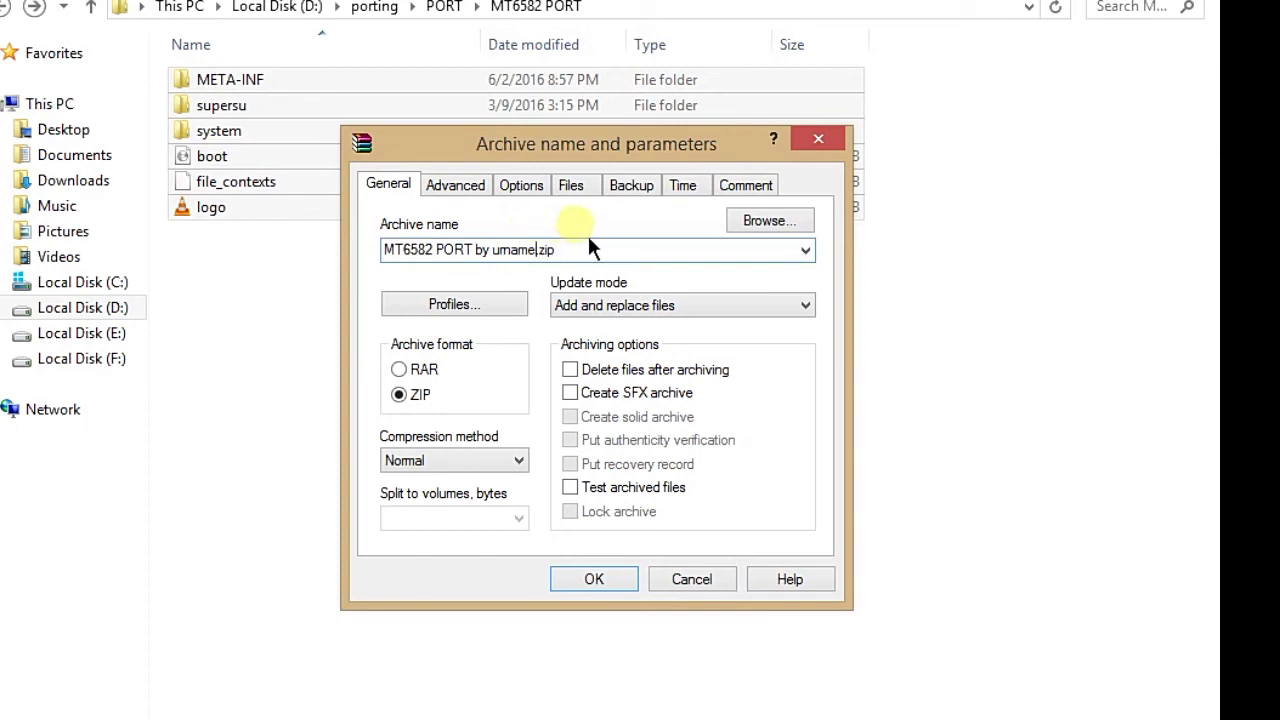
click(623, 586)
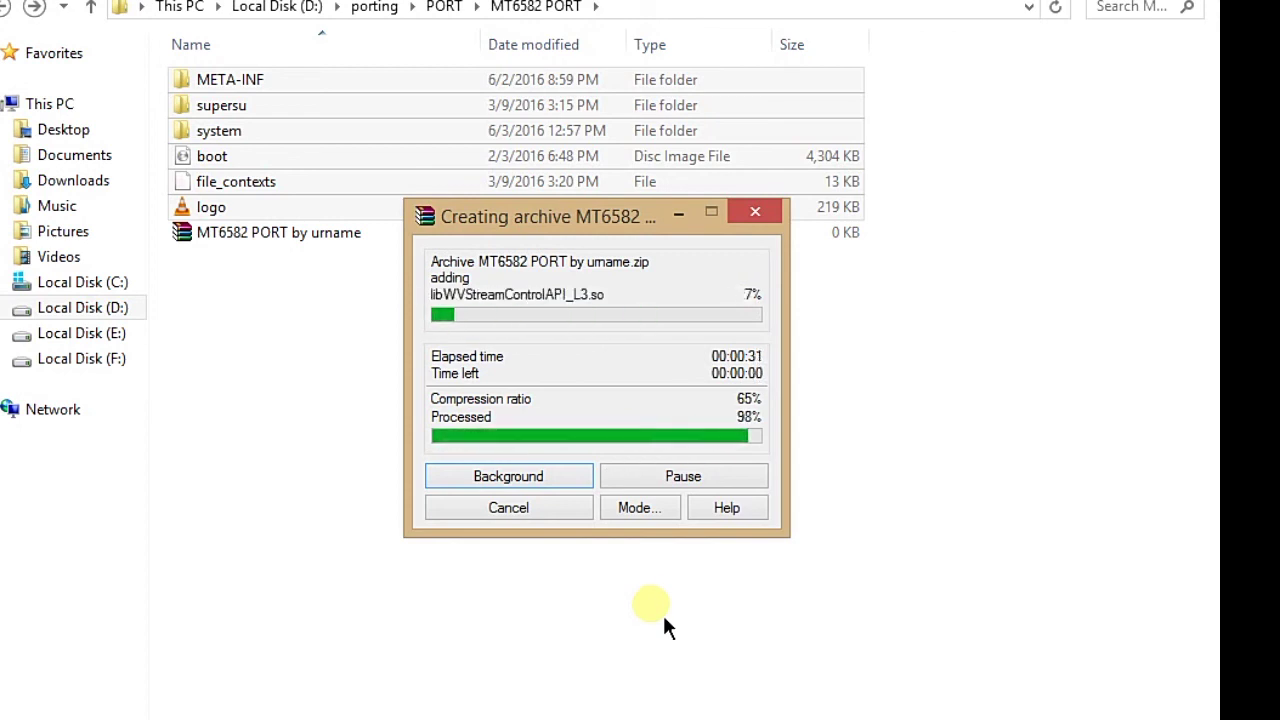
- Open the MT6582 PORT by urname archive to check its contents
click(548, 498)
double_click(308, 240)
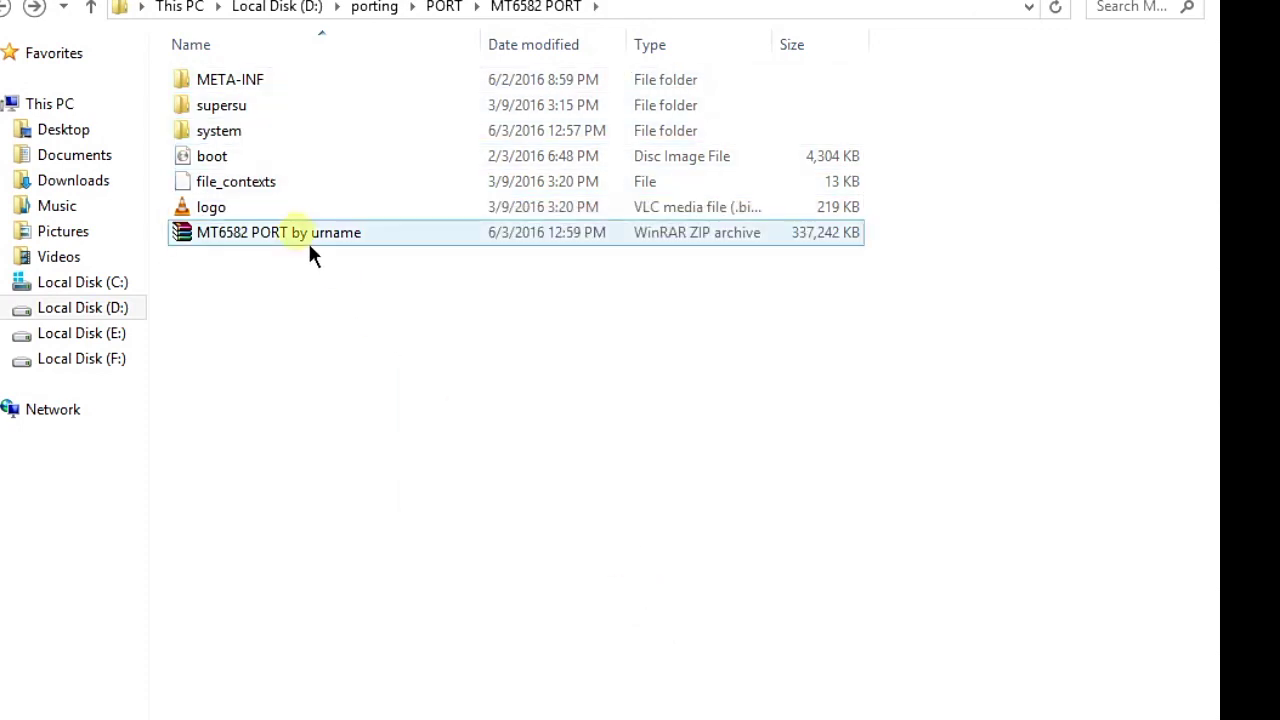